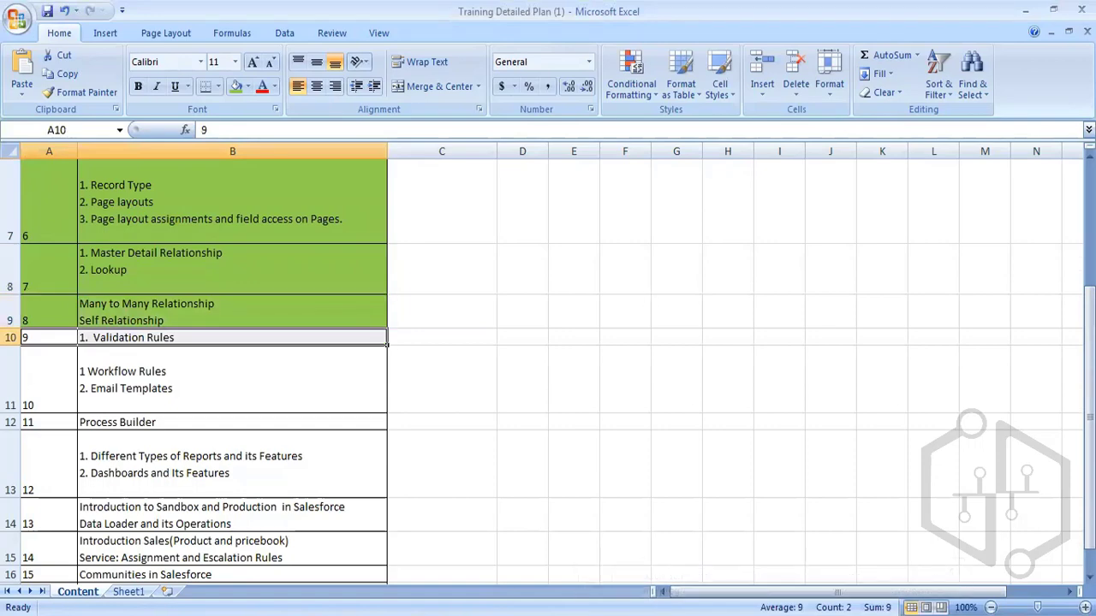
Create a blank new 12 tab in Notepad++, then bring up the Project-Admin Word document.
key("alt+Tab")
left_click(666, 69)
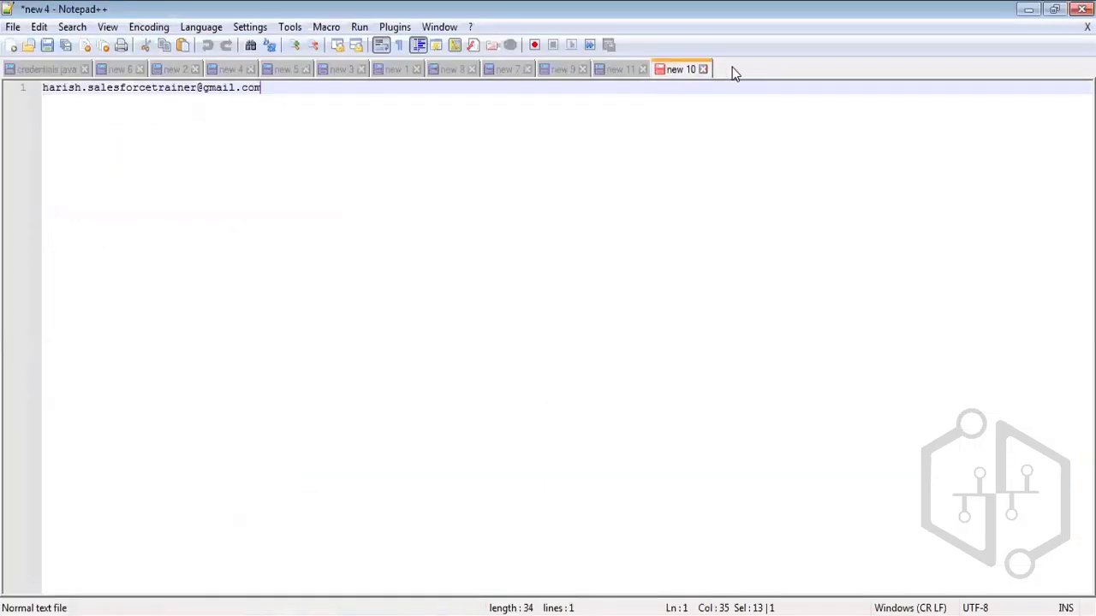
double_click(732, 69)
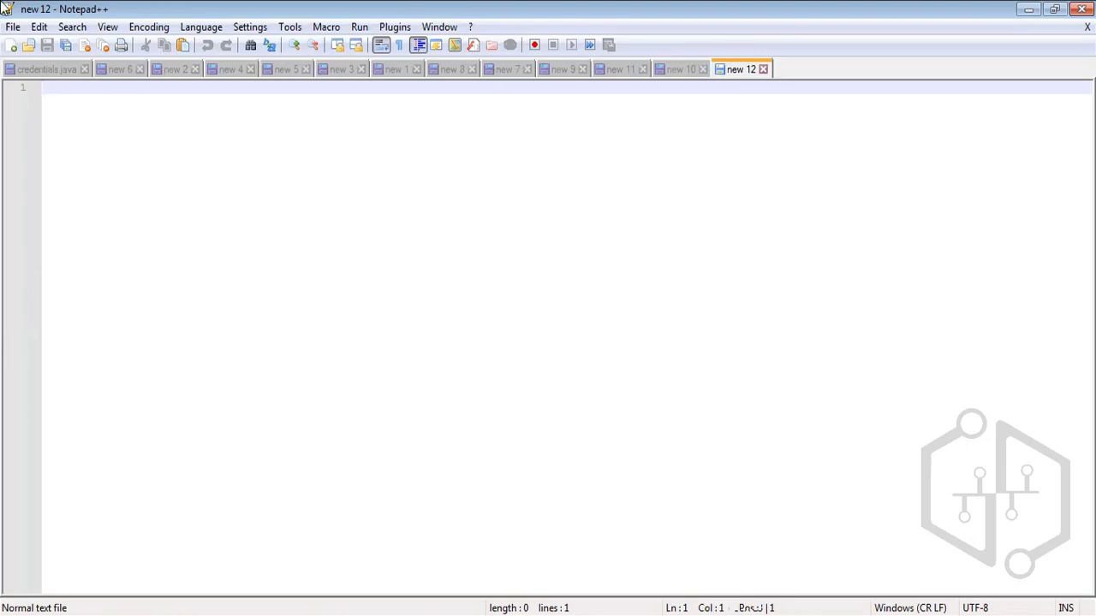
key("alt+Tab")
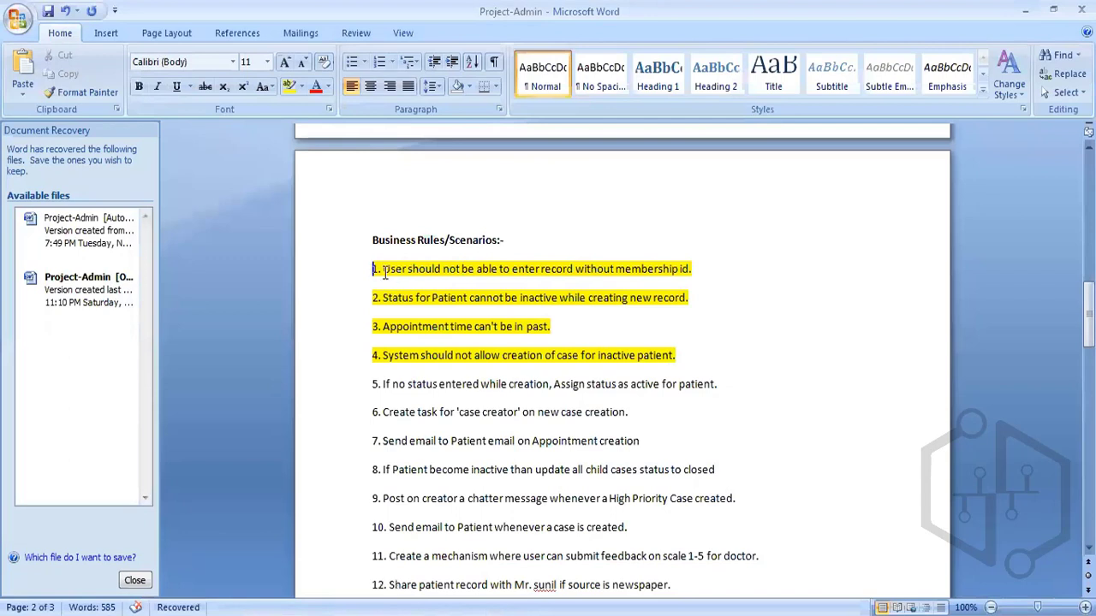
Highlight the first business rule in the Project-Admin document.
left_click_drag(383, 269, 692, 269)
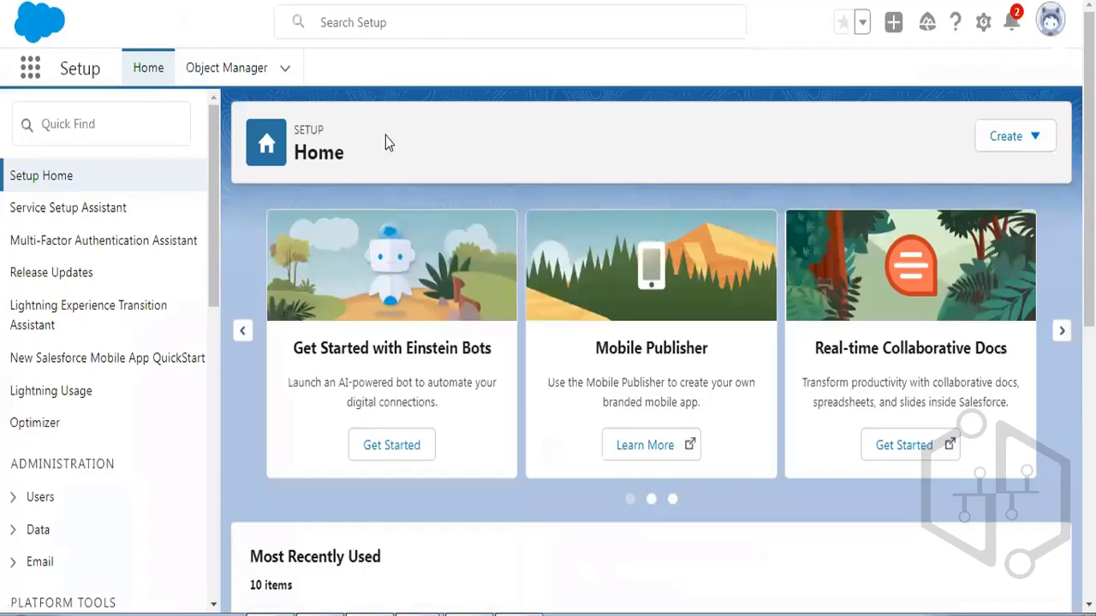
Find Patient Detail through the App Launcher and start a new Patient Detail record.
left_click(33, 68)
type("patient")
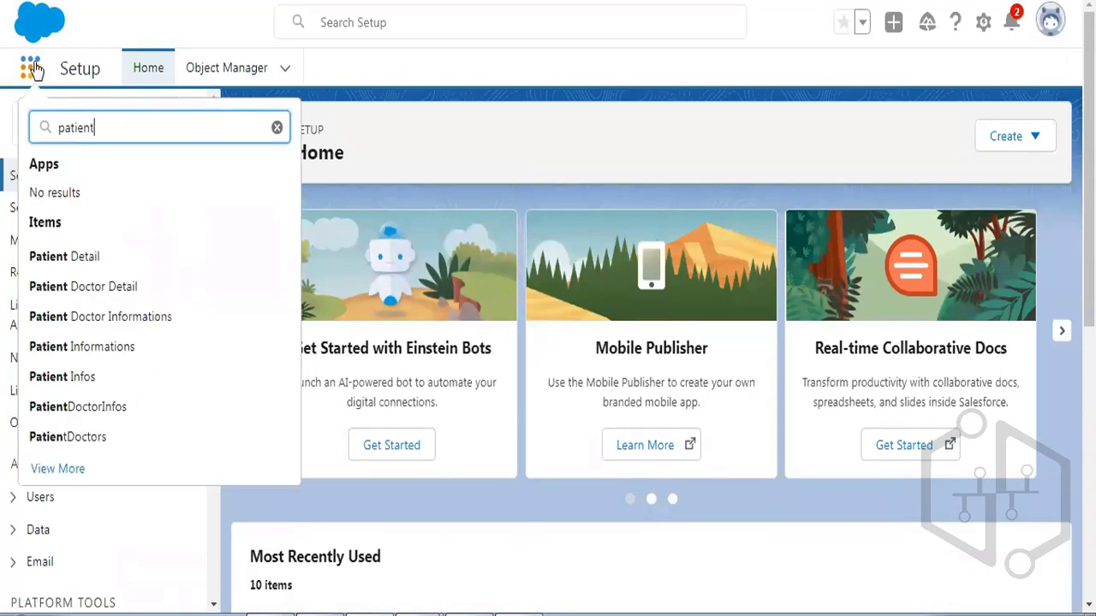
left_click(81, 268)
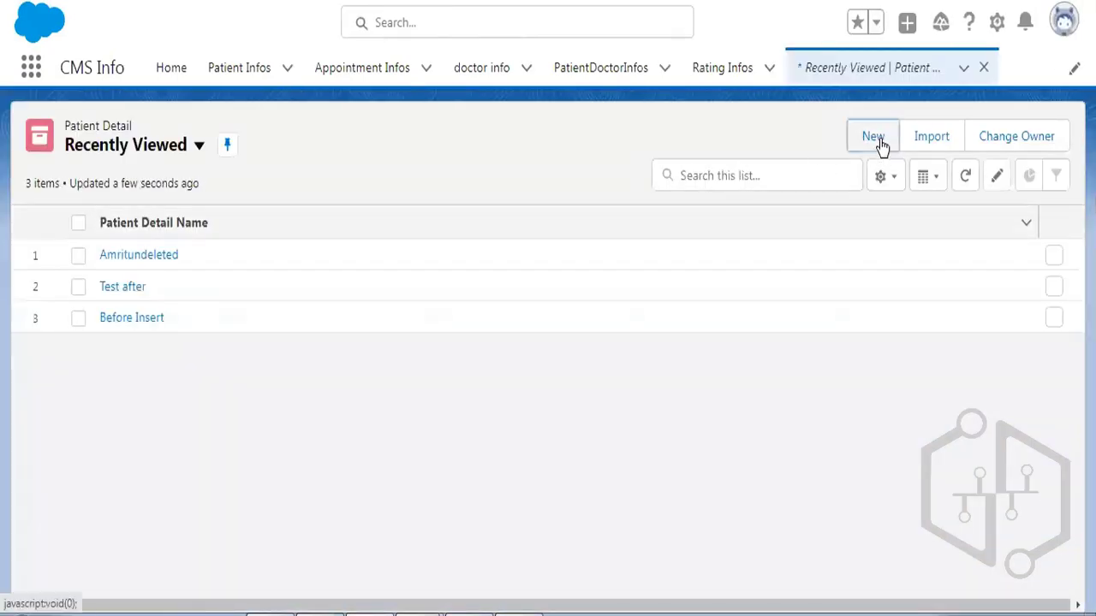
left_click(877, 139)
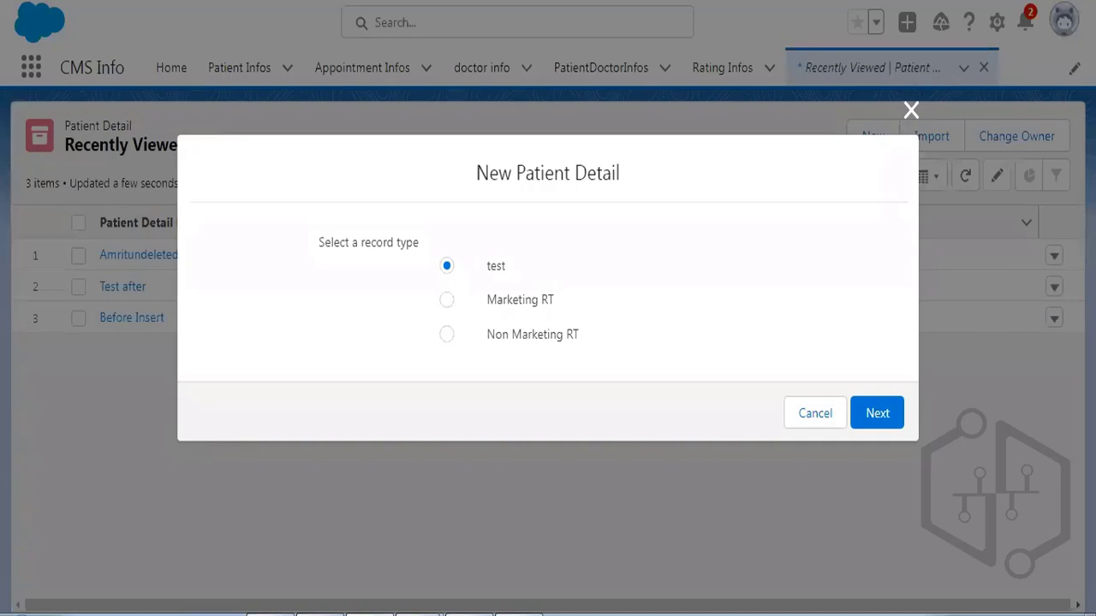
Switch the other org to Lightning Experience.
type("l")
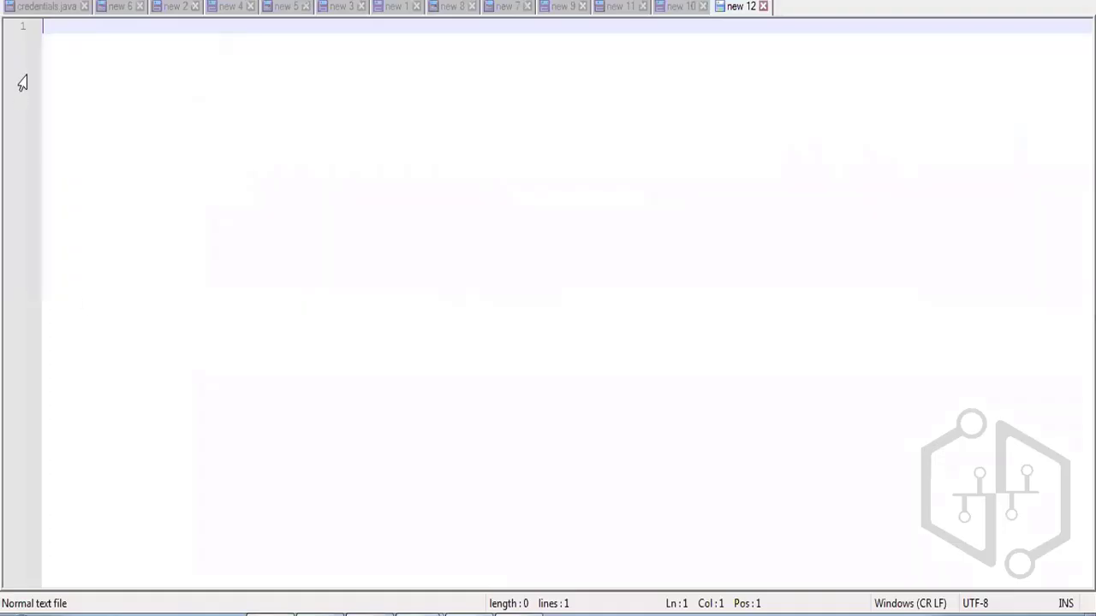
left_click(48, 7)
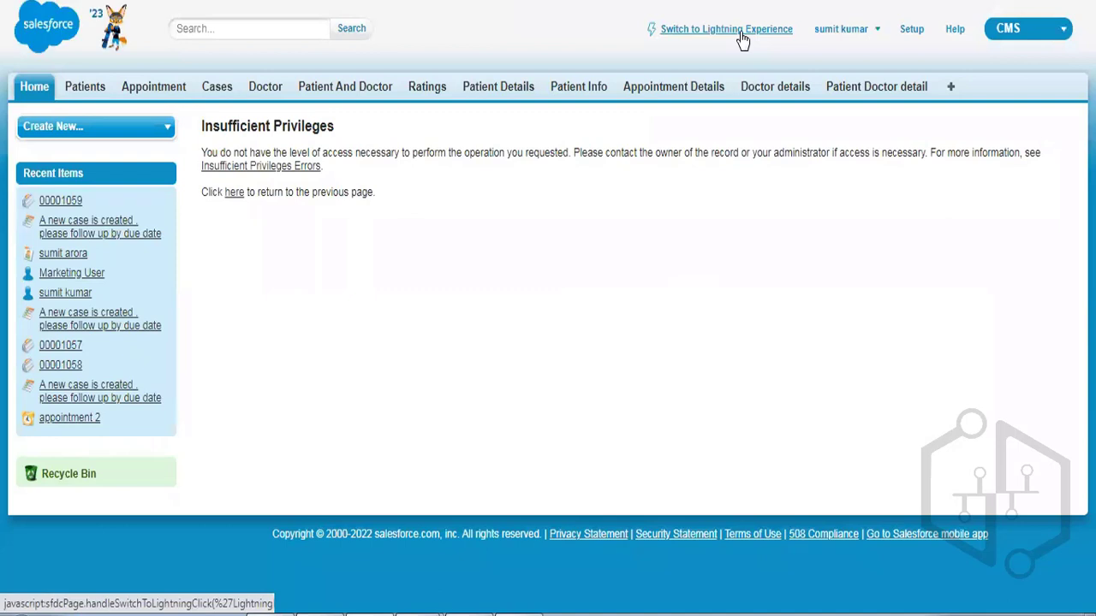
left_click(742, 36)
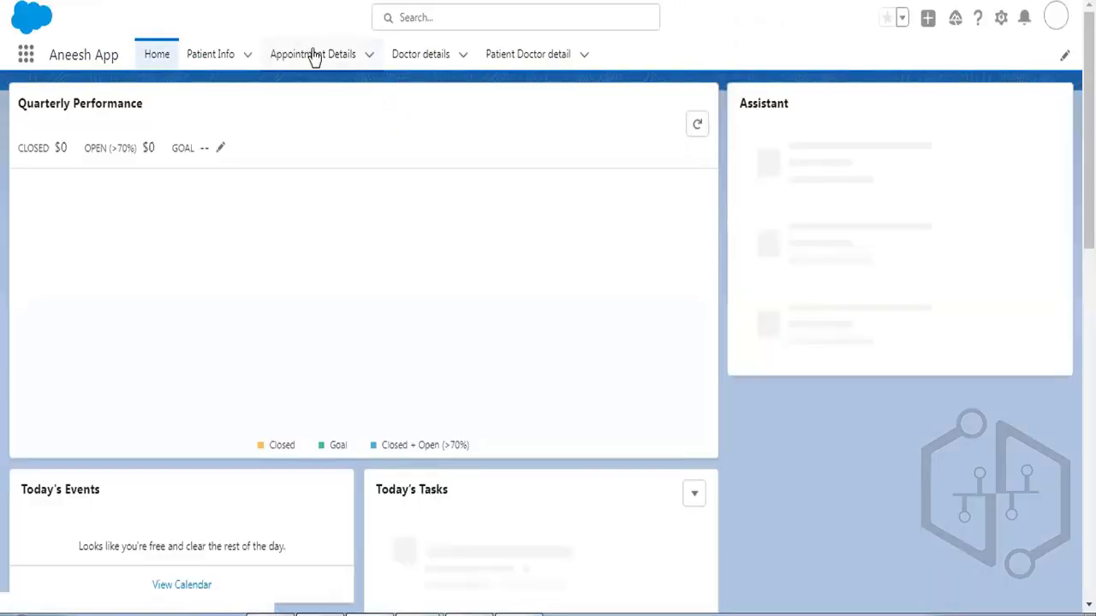
Start a new Patient Detail record with the Marketing RT record type from the App Launcher.
left_click(27, 56)
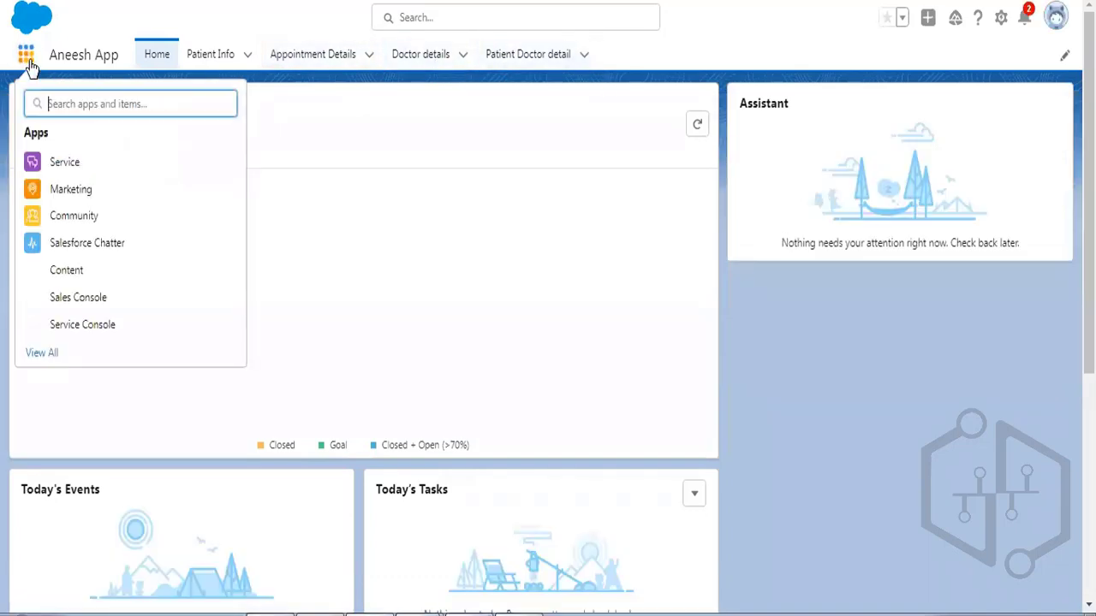
type("patient")
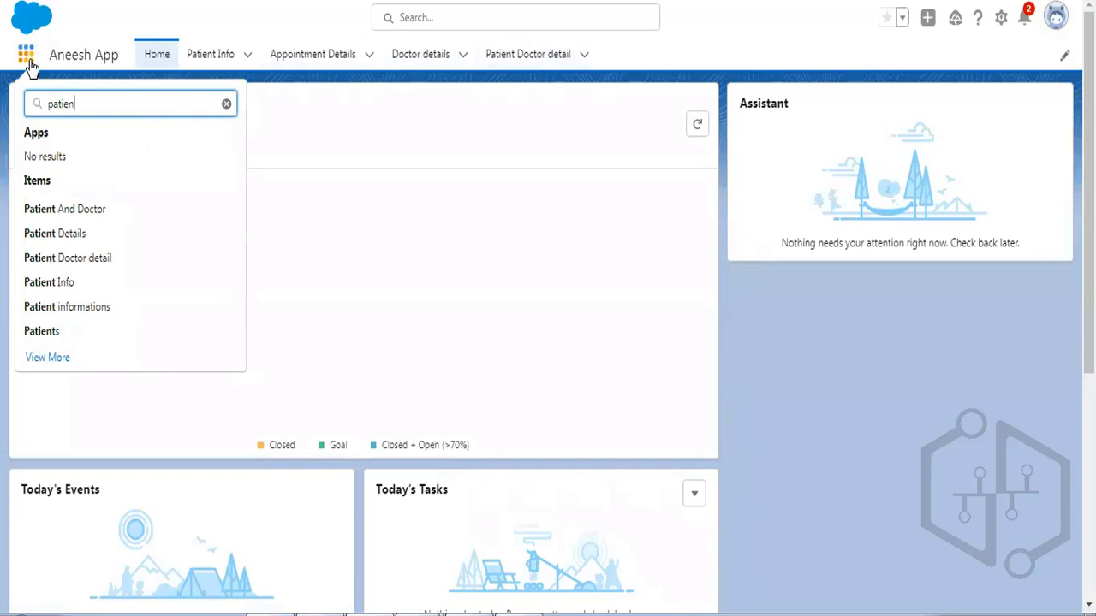
left_click(74, 246)
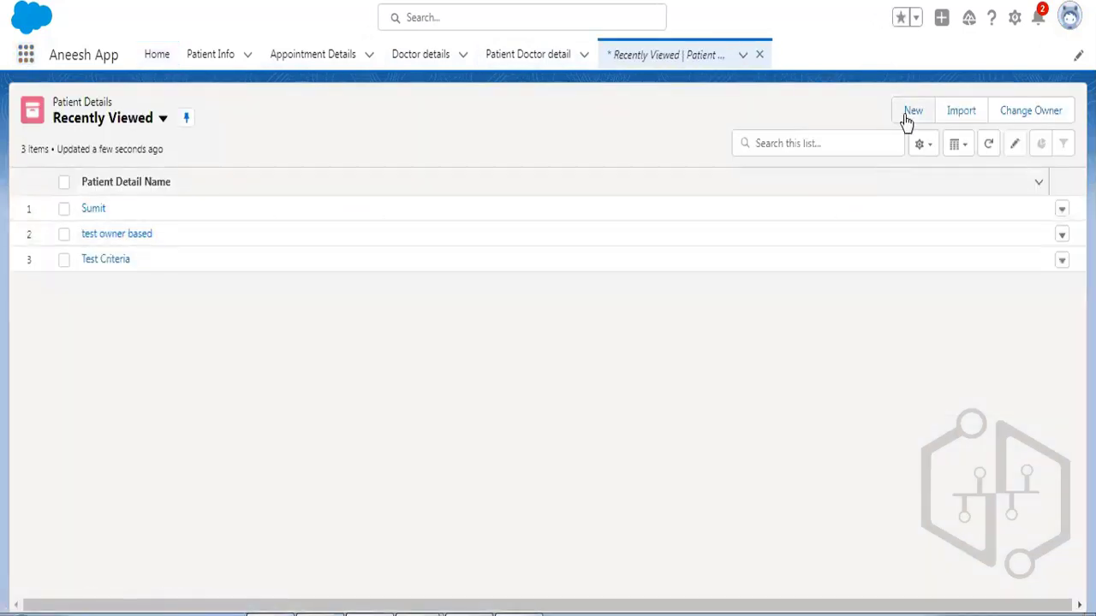
left_click(905, 115)
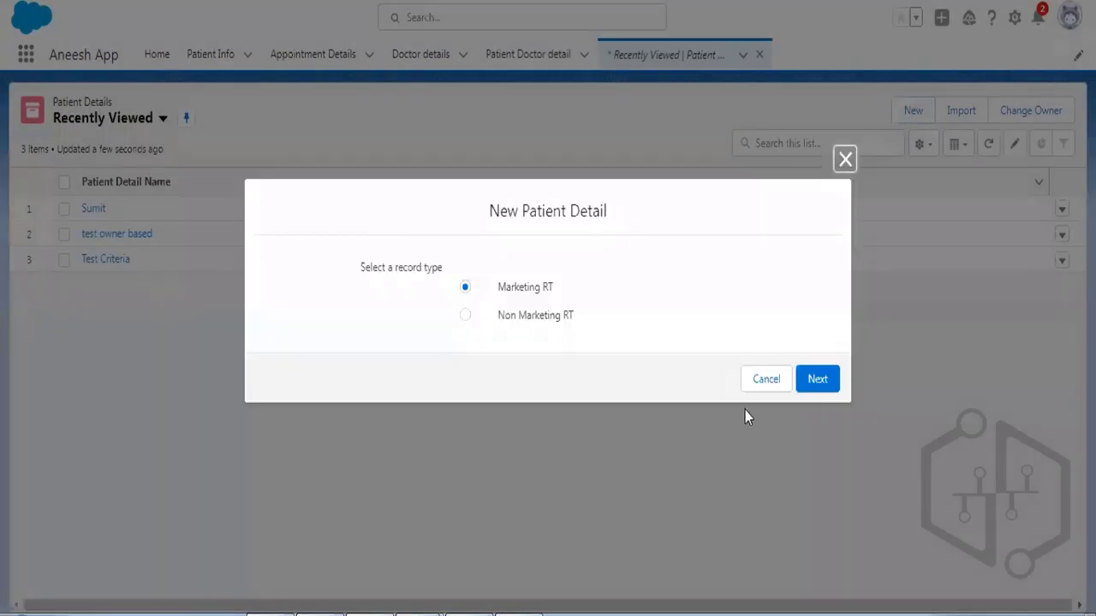
left_click(818, 382)
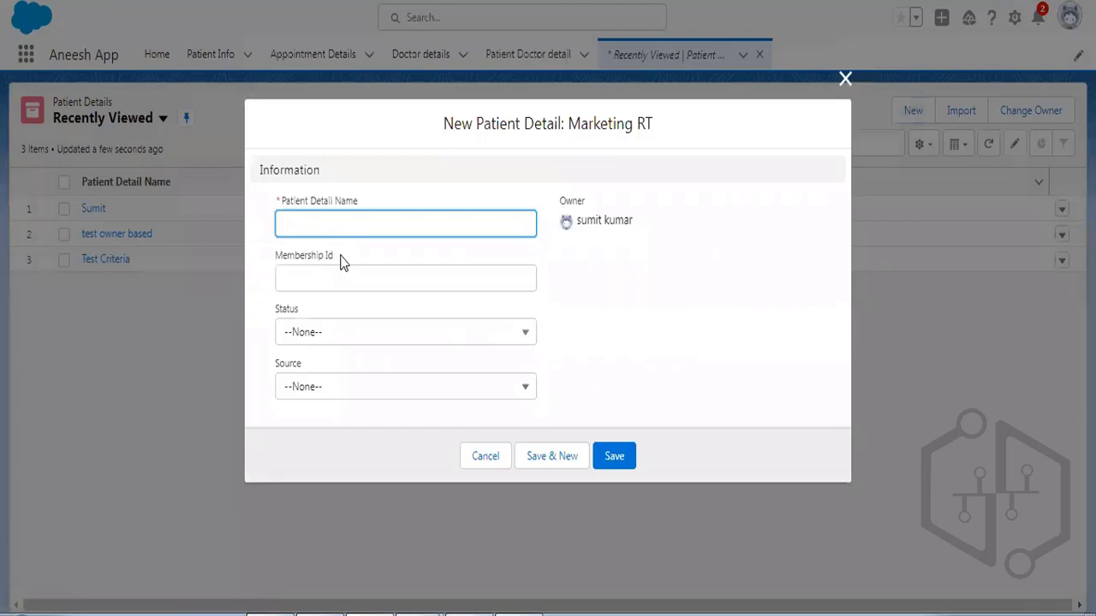
Cancel the draft record and open the Patient Detail object in Object Manager.
left_click(488, 456)
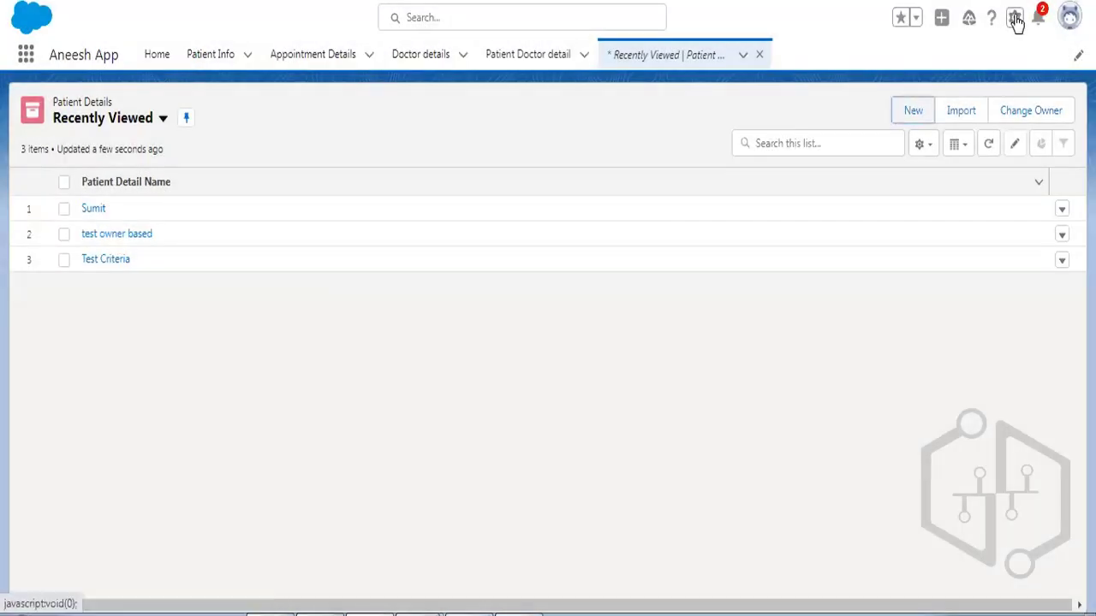
left_click(1016, 19)
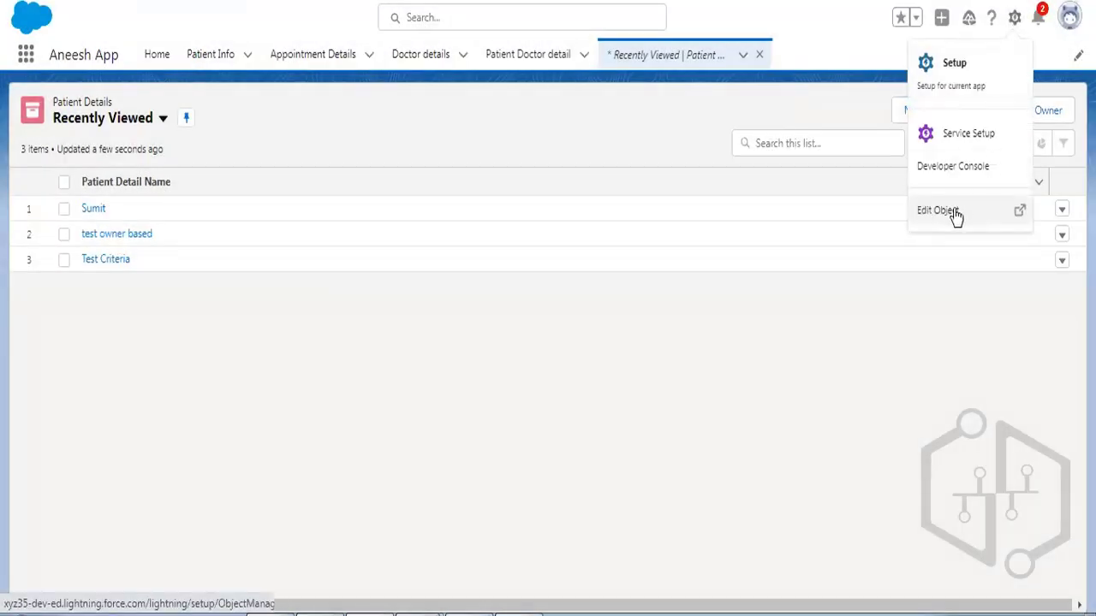
left_click(991, 220)
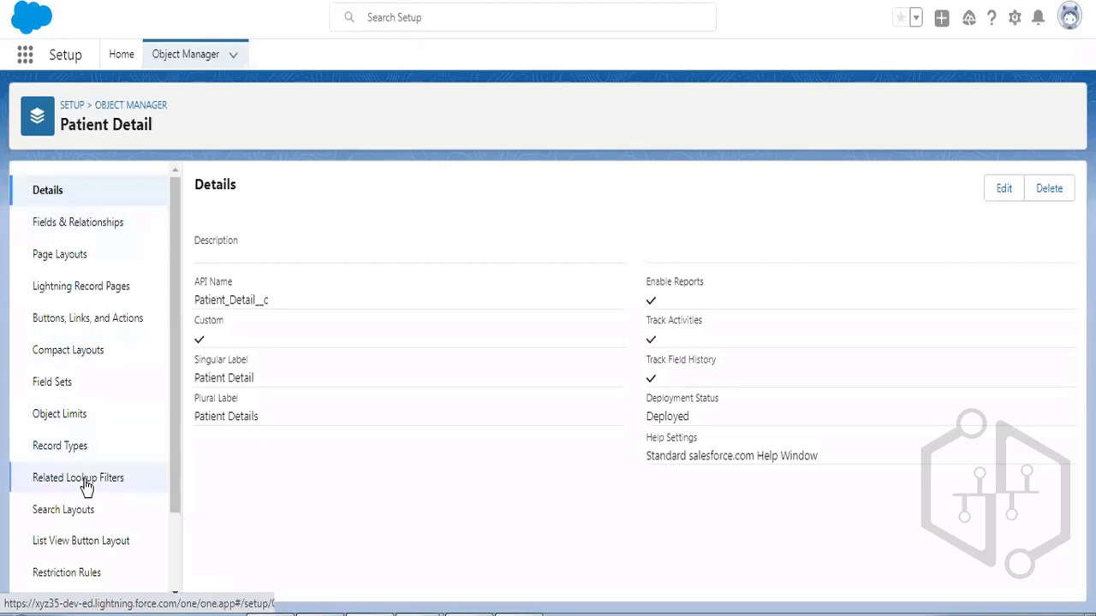
Tick Required for Membership Id on the Patient Detail Marketing layout and save the layout.
left_click(86, 267)
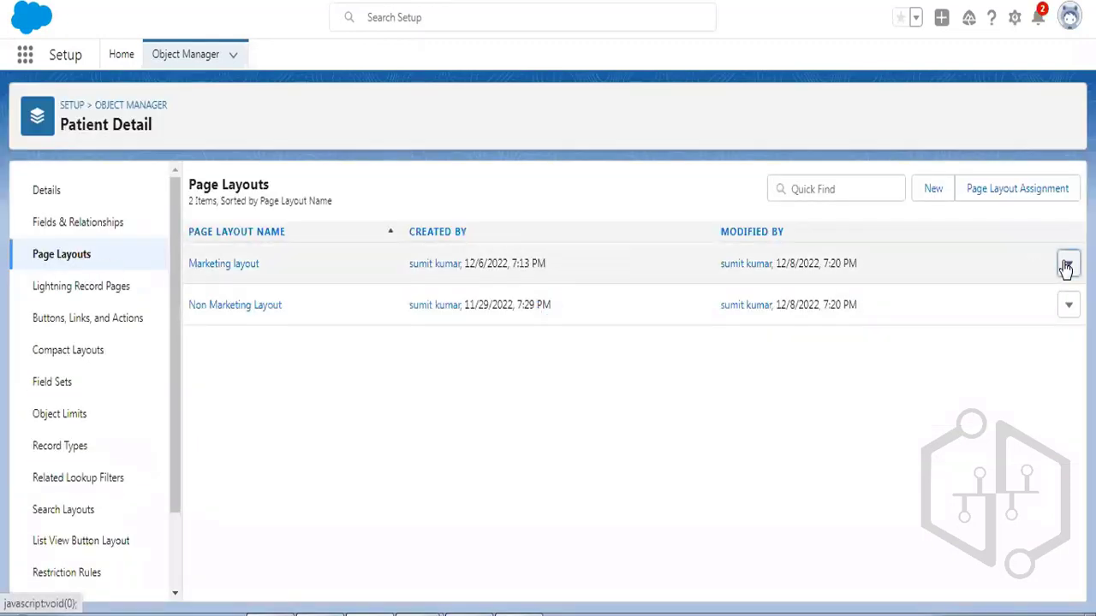
left_click(1068, 265)
left_click(1045, 307)
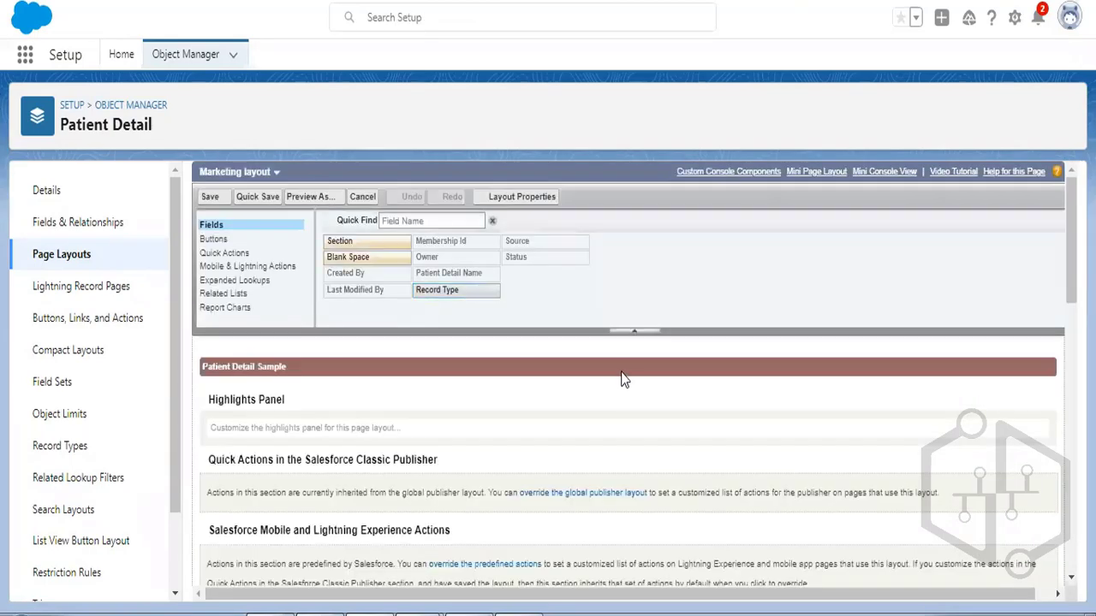
scroll(623, 377, "down", 4)
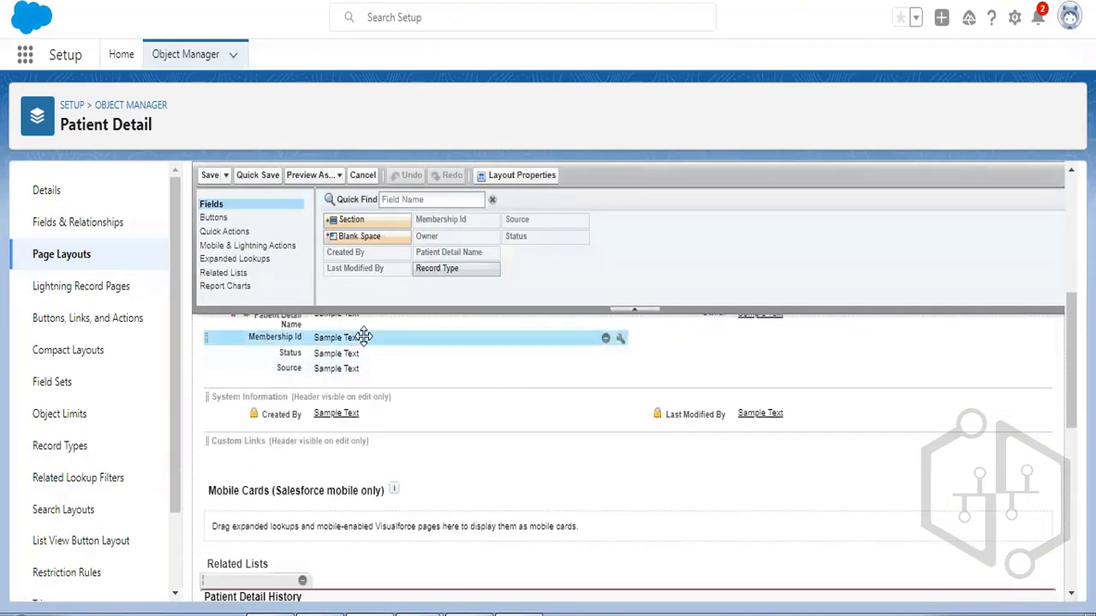
left_click(622, 341)
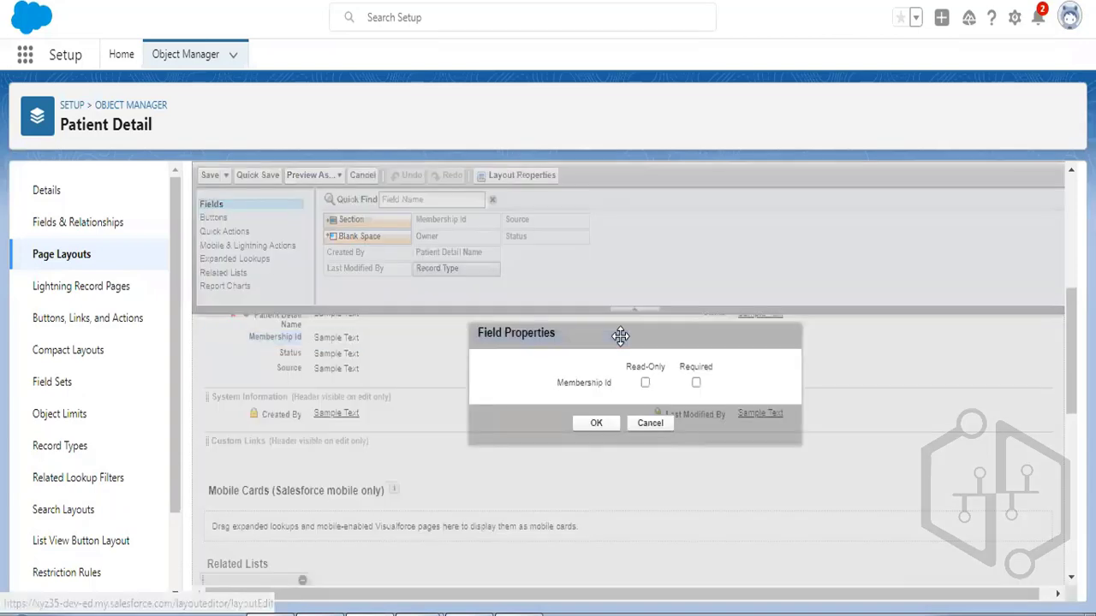
left_click(661, 426)
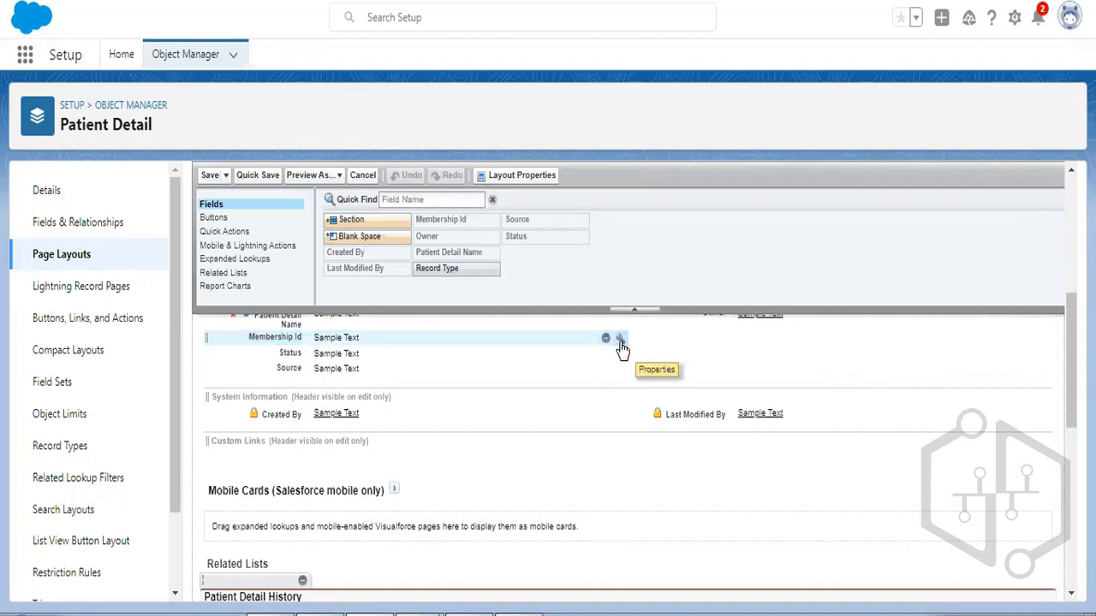
left_click(621, 340)
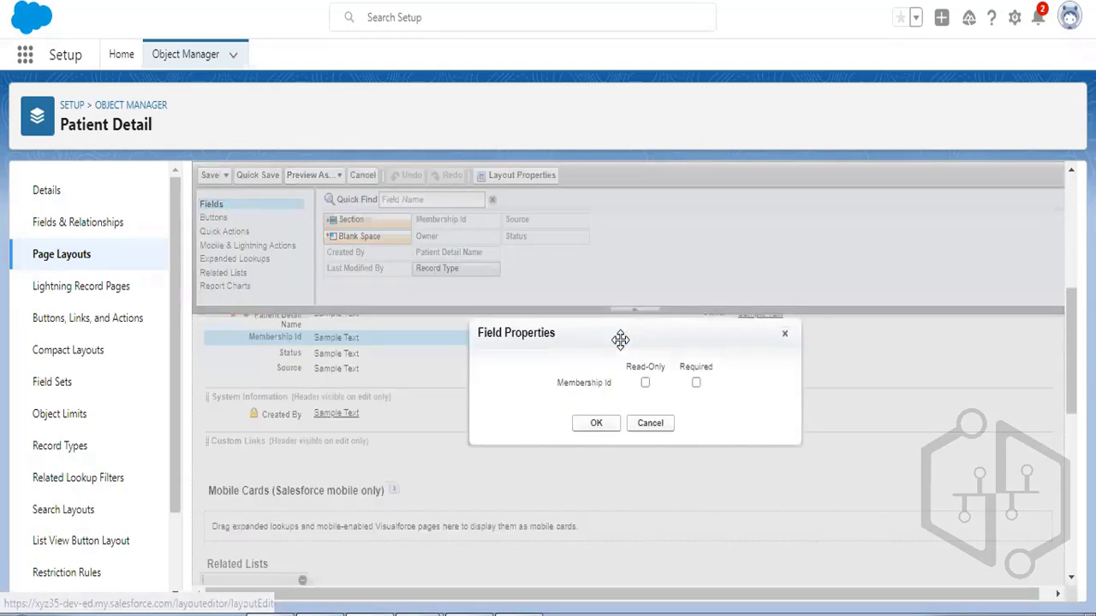
left_click(696, 383)
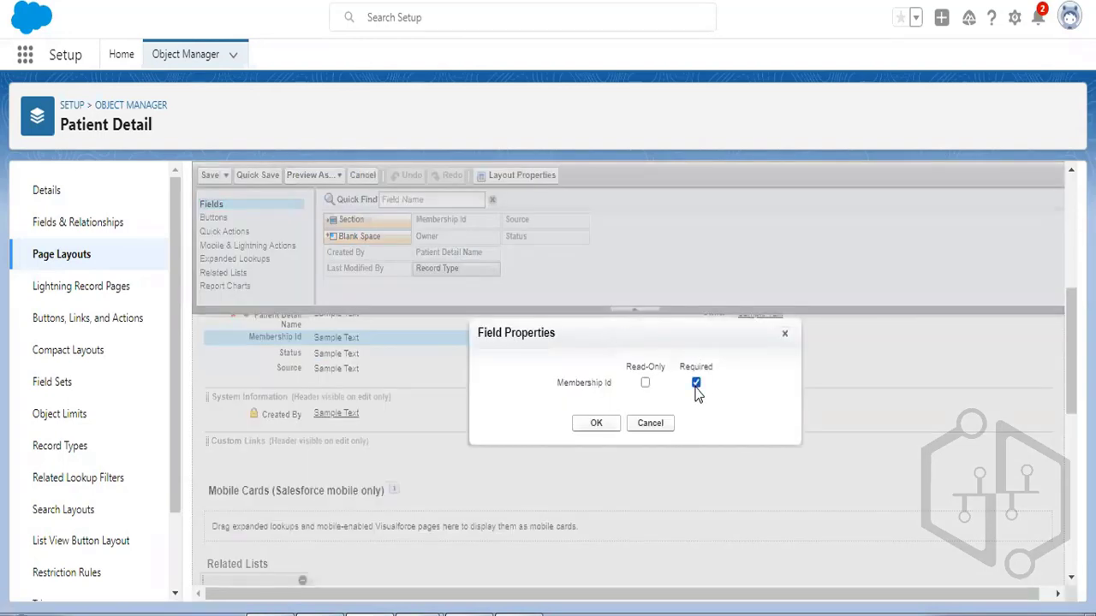
left_click(599, 424)
left_click(209, 177)
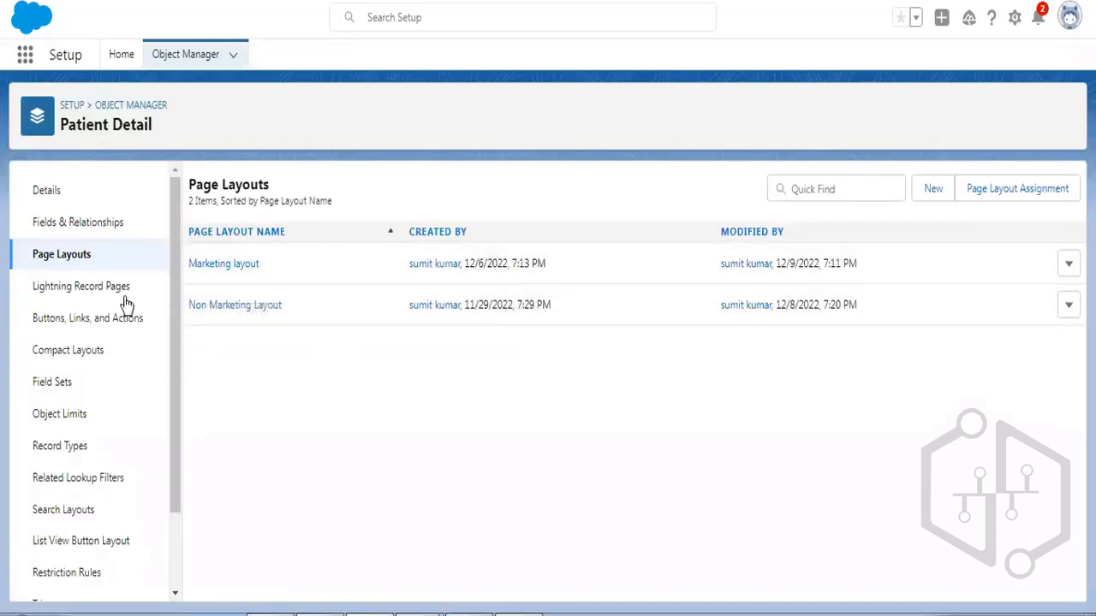
Open the Membership Id field definition from Fields & Relationships for editing.
left_click(97, 229)
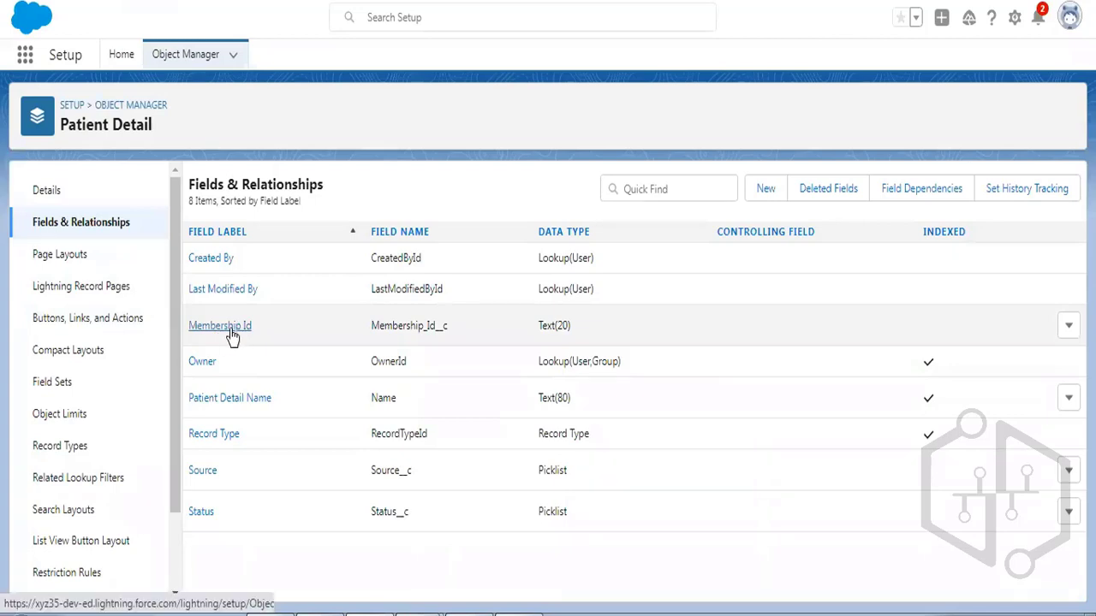
left_click(231, 335)
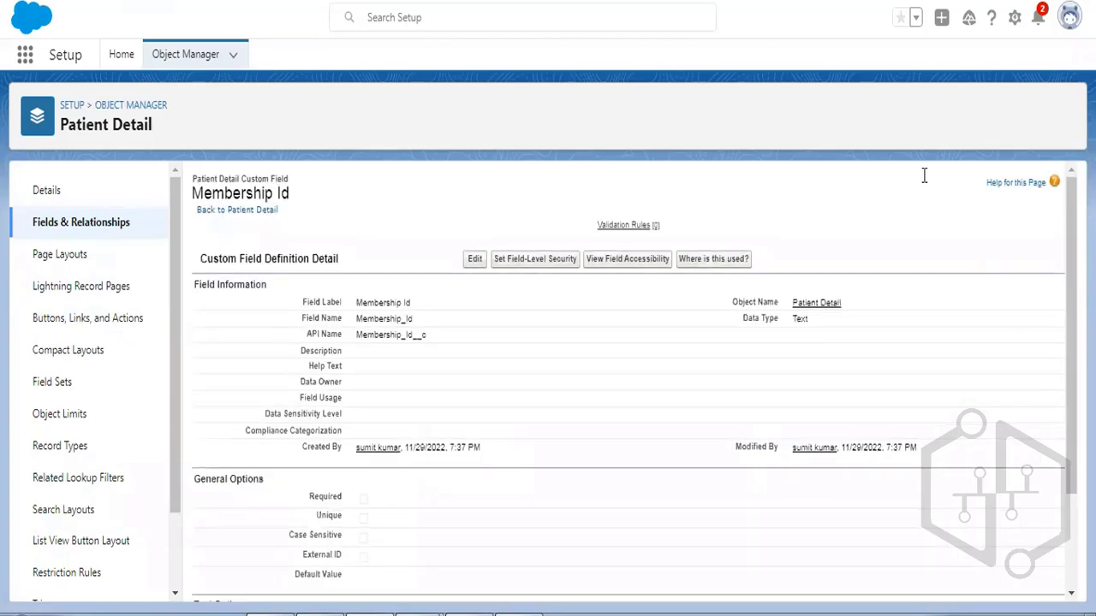
left_click(475, 259)
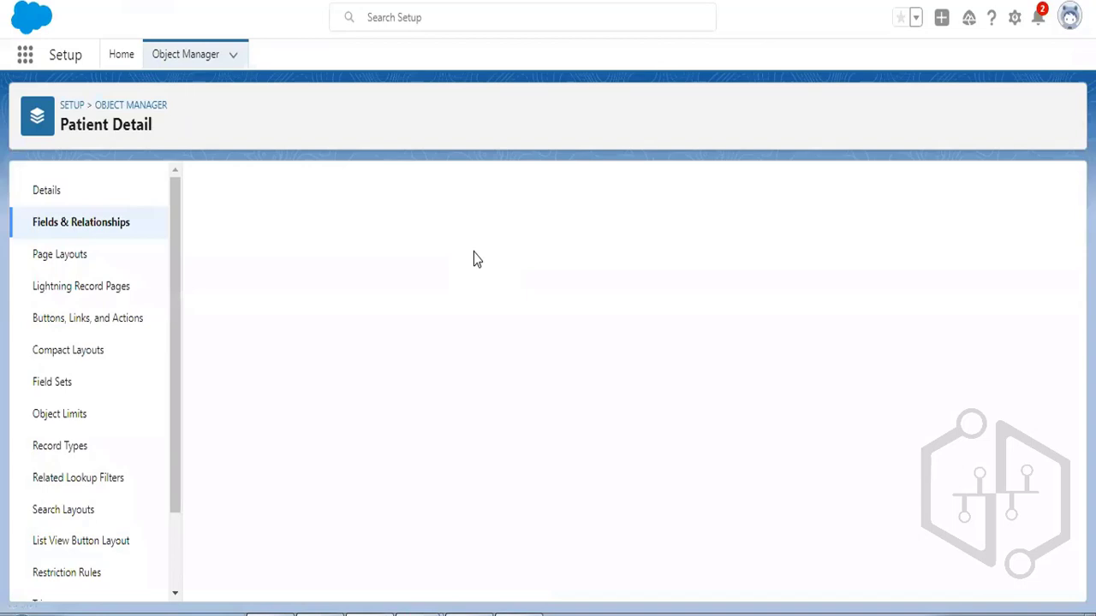
Try making Membership Id always required, discard the field edit, and show Page Layouts.
scroll(726, 367, "down", 1)
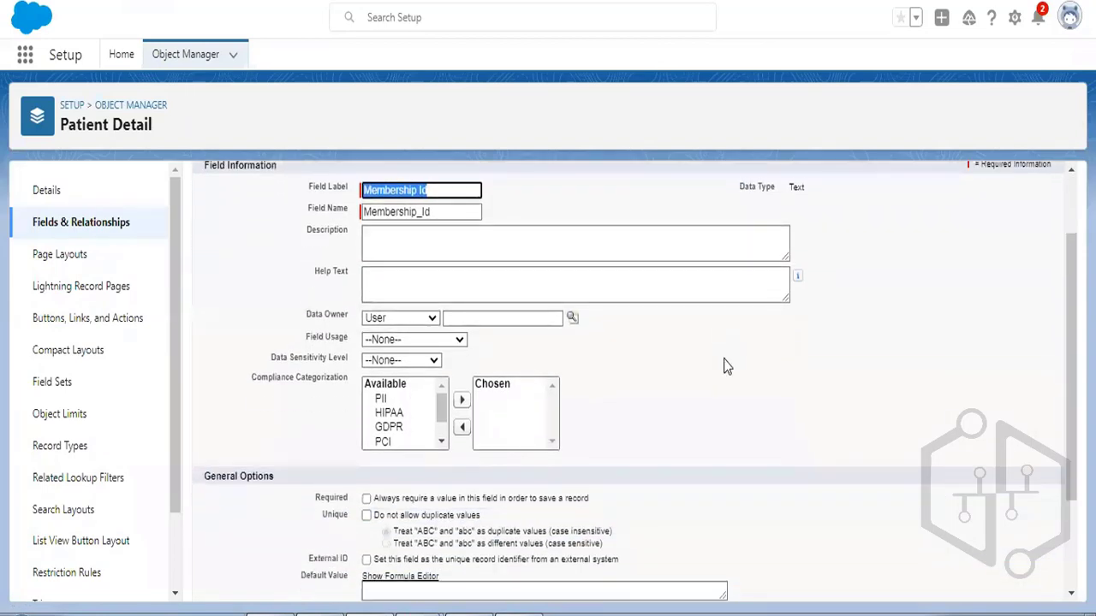
scroll(726, 366, "down", 1)
left_click(366, 404)
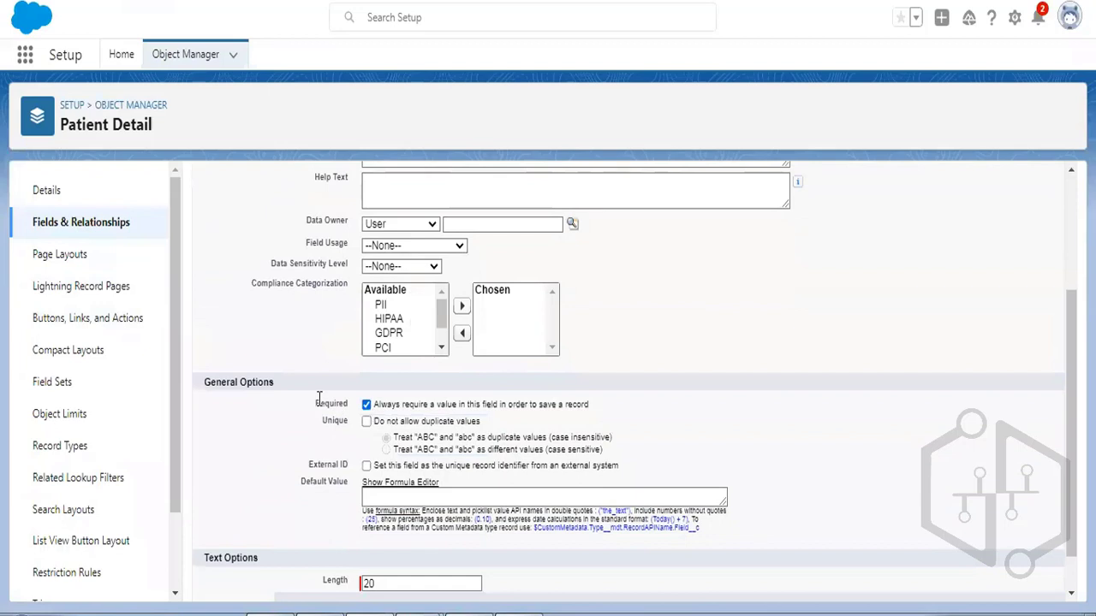
double_click(338, 402)
scroll(764, 332, "up", 2)
left_click(585, 235)
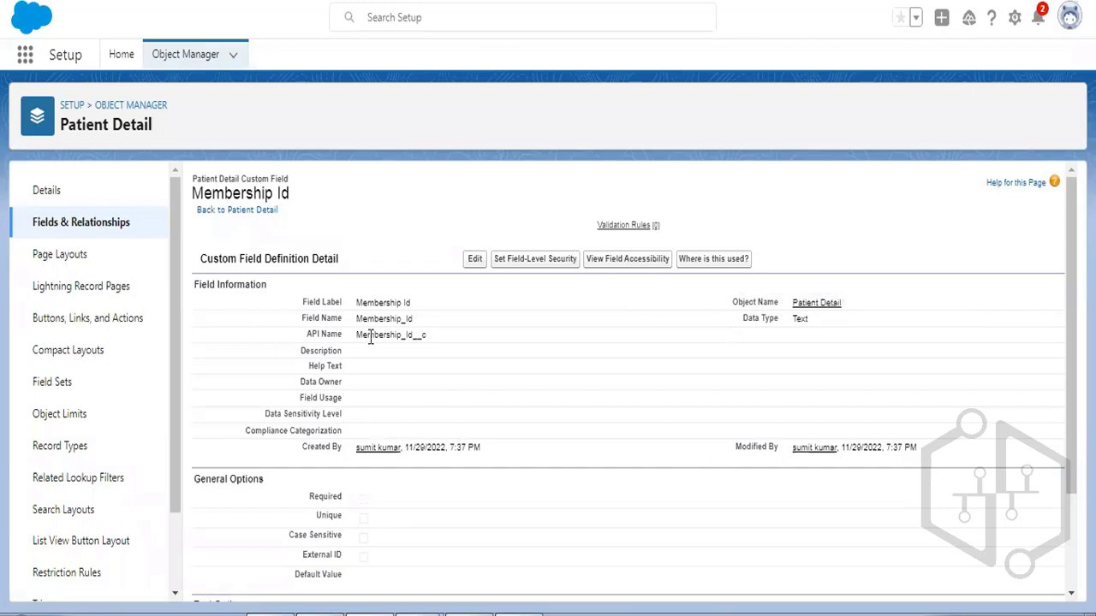
left_click(75, 254)
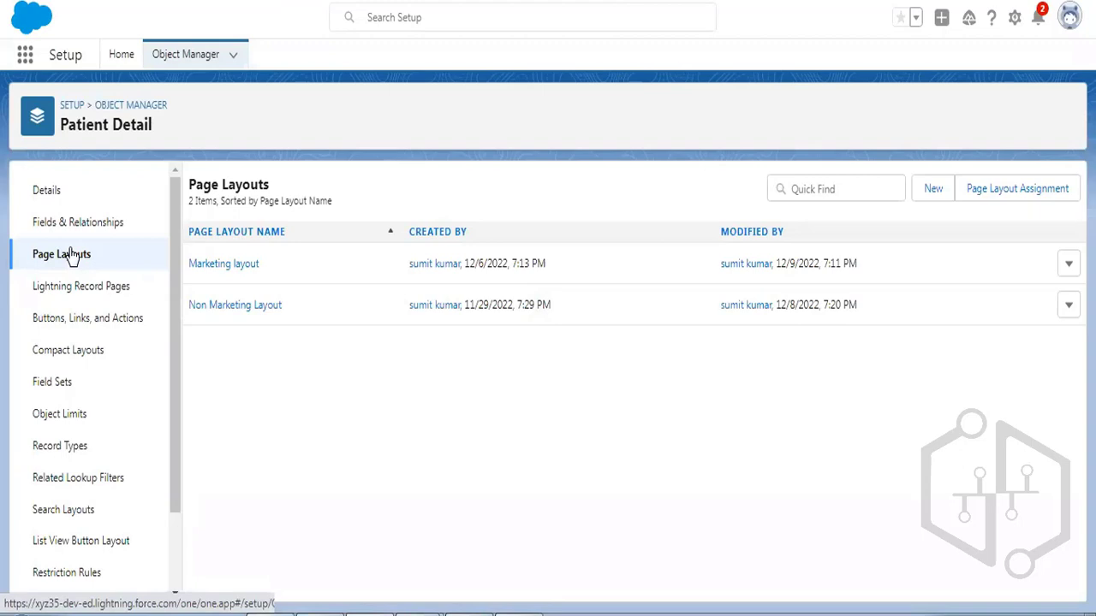
Untick Required for Membership Id on the Marketing layout, save it, and start a new Patient Detail.
left_click(1069, 265)
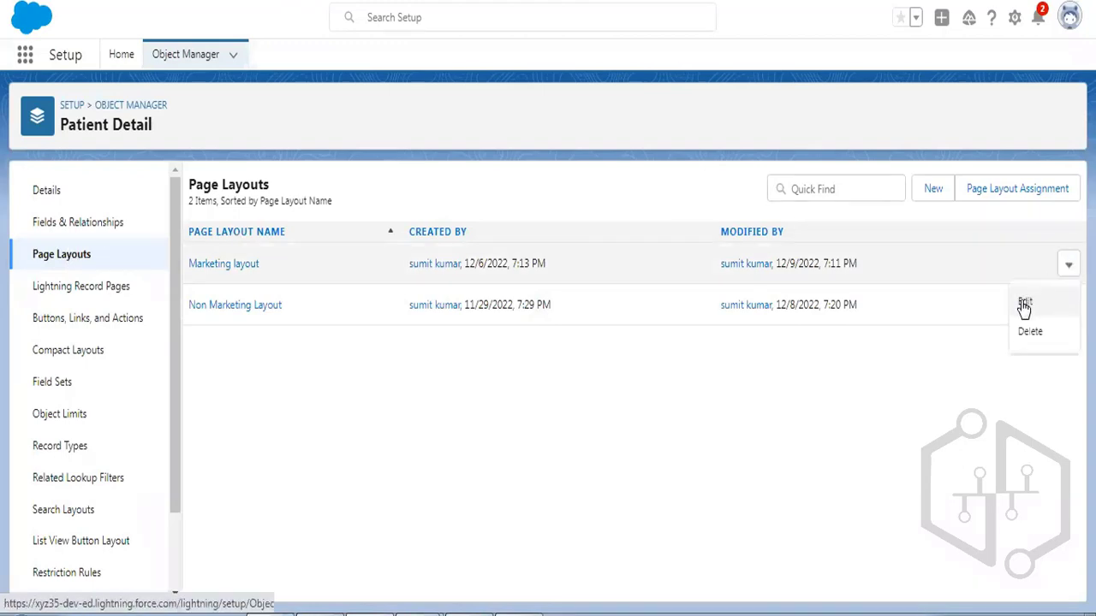
left_click(1024, 304)
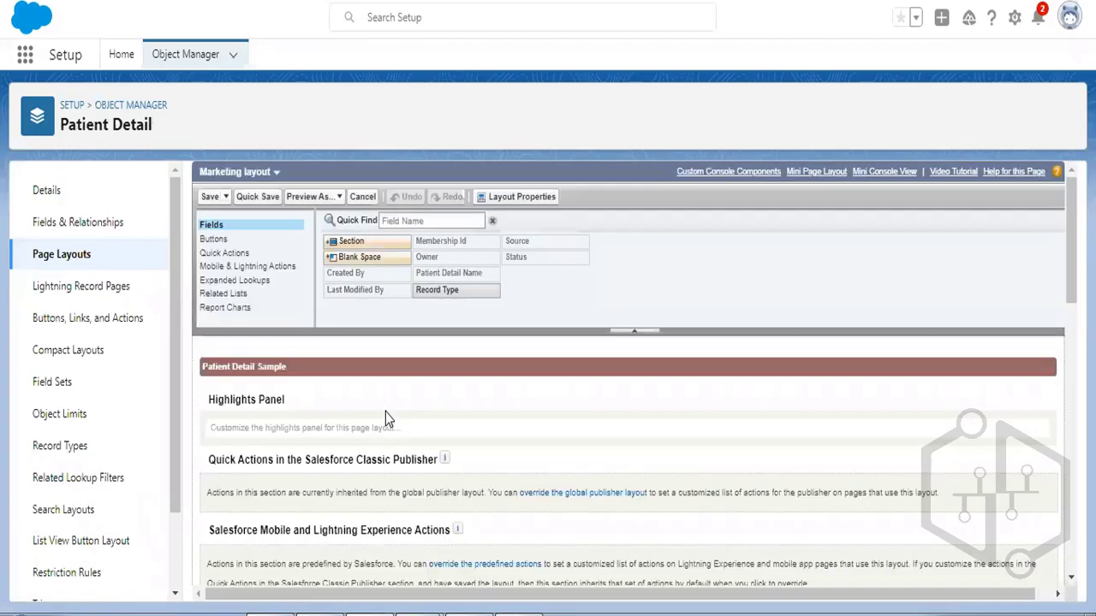
scroll(428, 371, "down", 5)
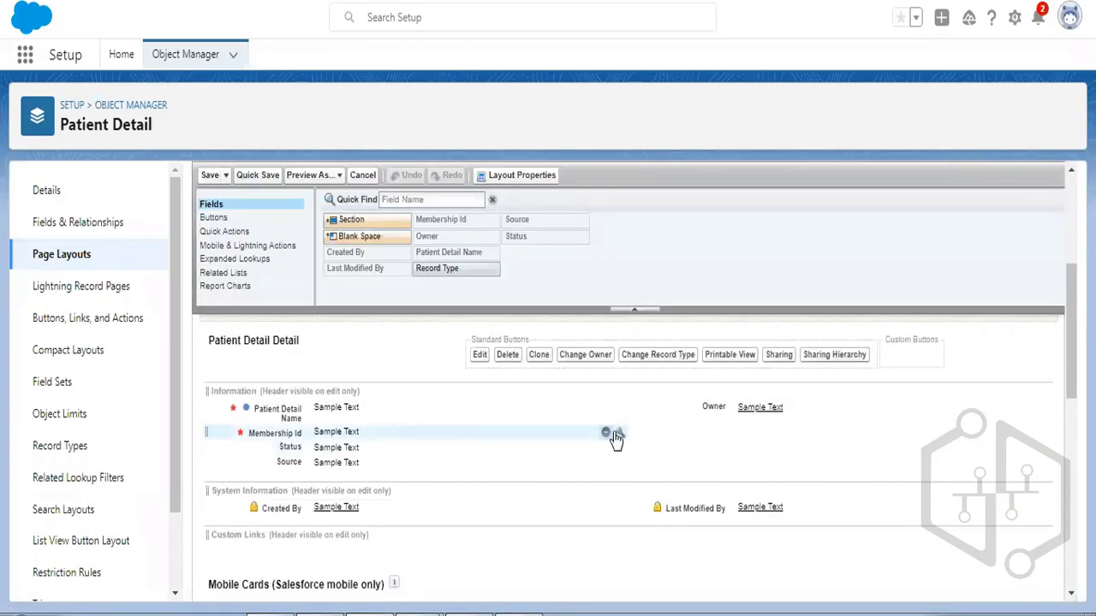
left_click(624, 432)
left_click(695, 383)
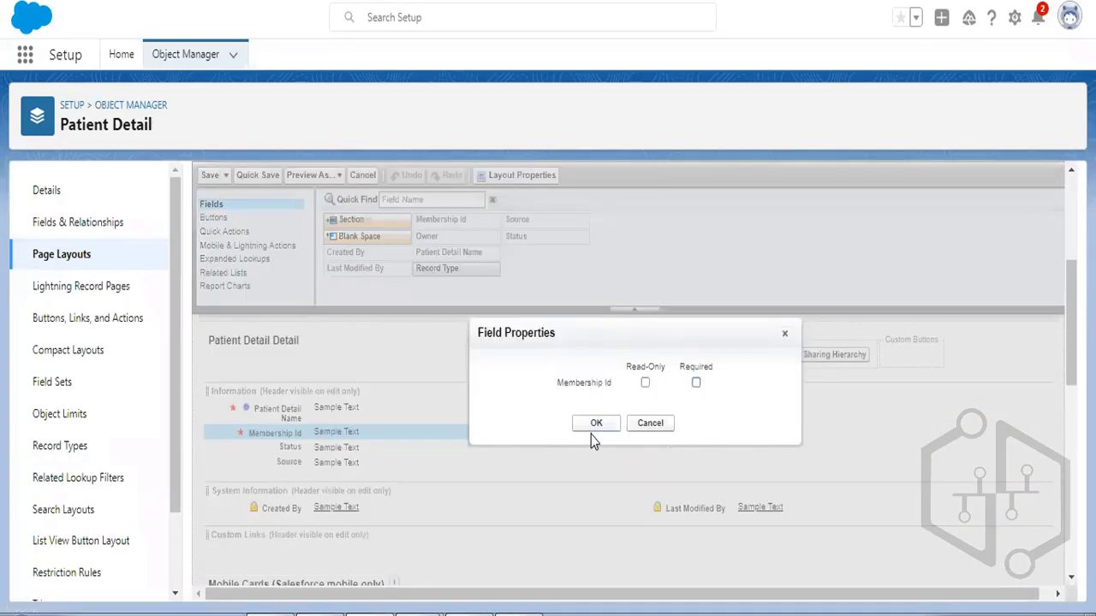
left_click(595, 423)
left_click(210, 174)
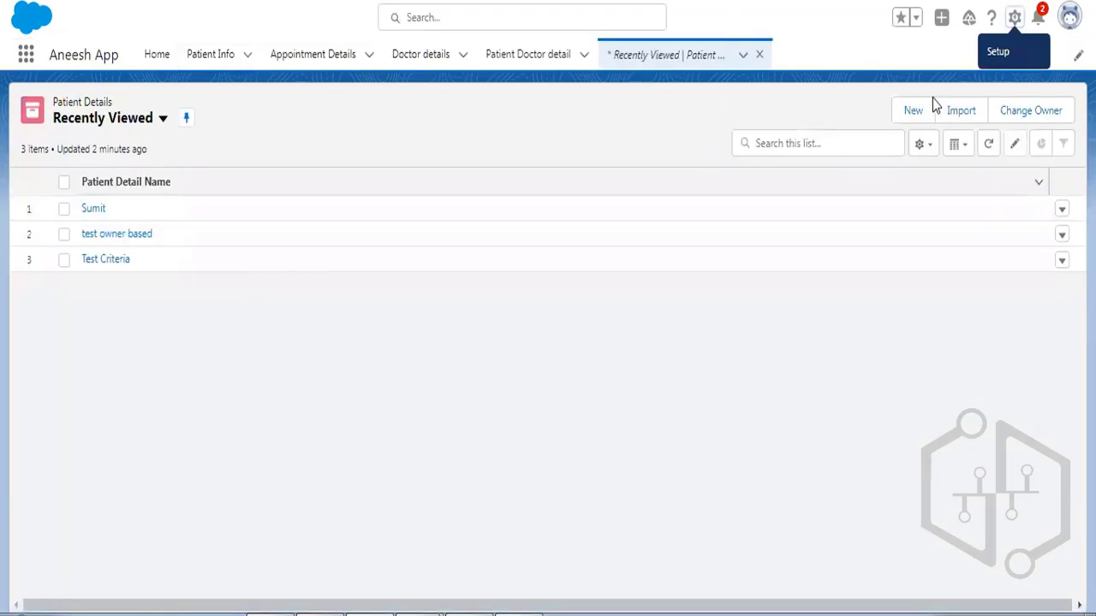
left_click(914, 111)
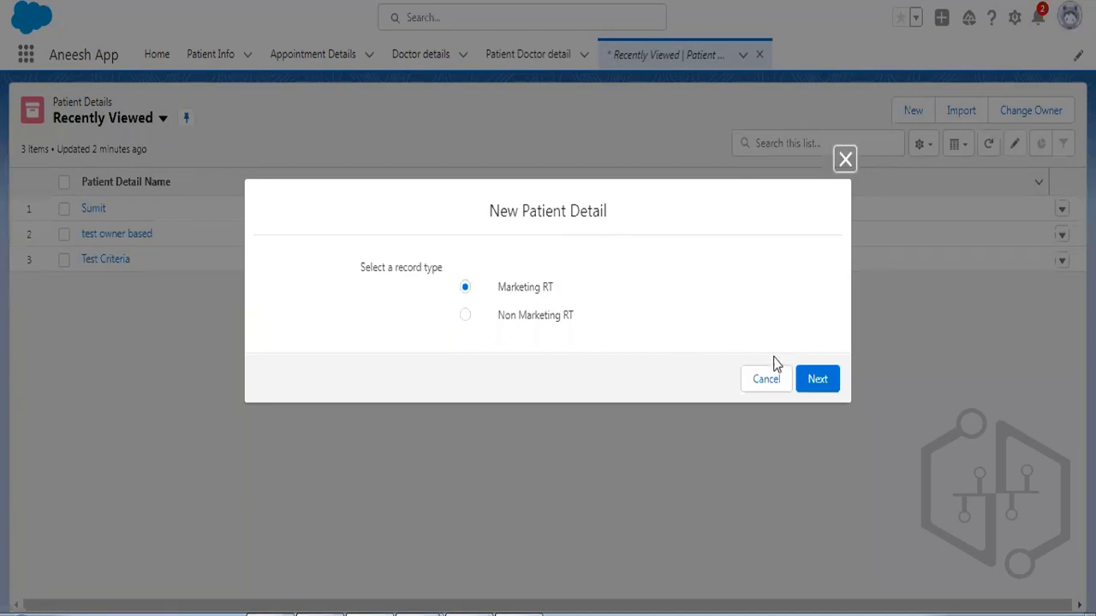
Choose Marketing RT and point out that Membership Id is no longer marked required.
left_click(820, 381)
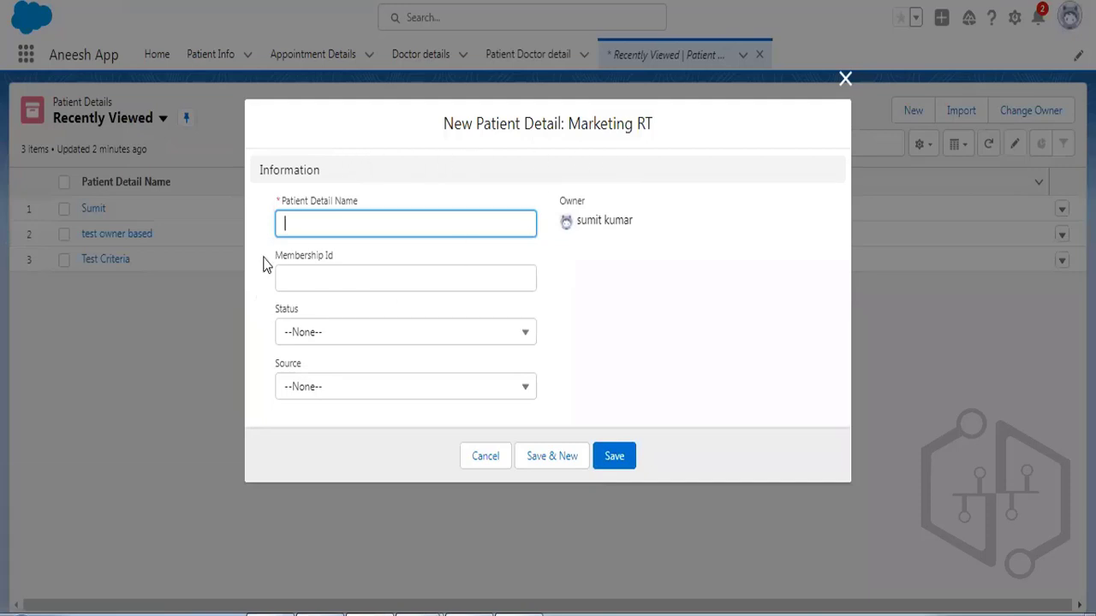
left_click_drag(272, 257, 325, 264)
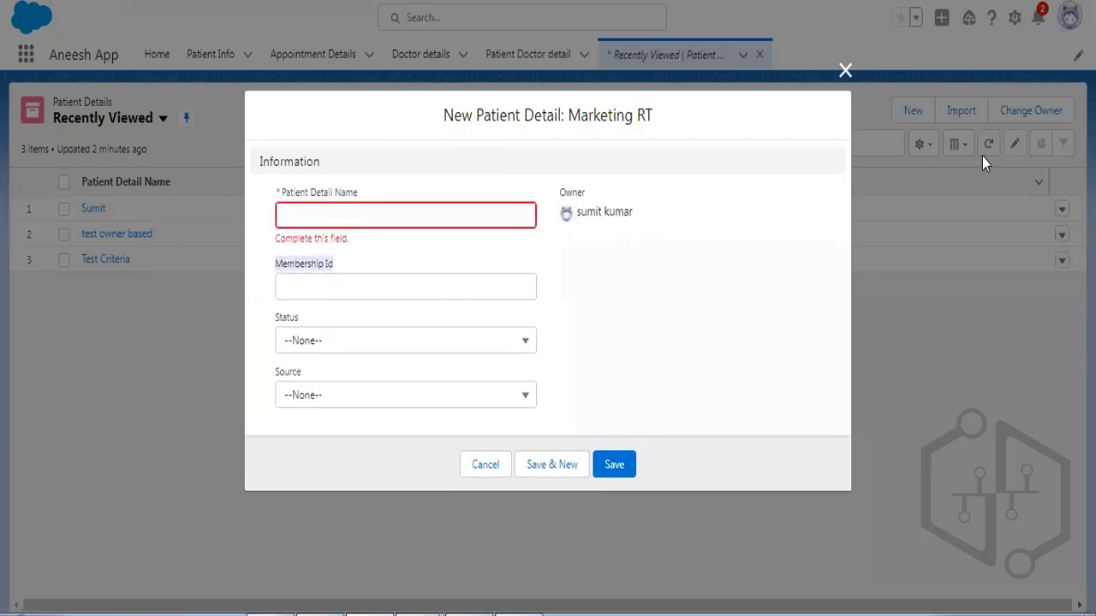
Discard the new form, highlight rule 1 on membership id in Word, then minimize Word.
left_click(845, 70)
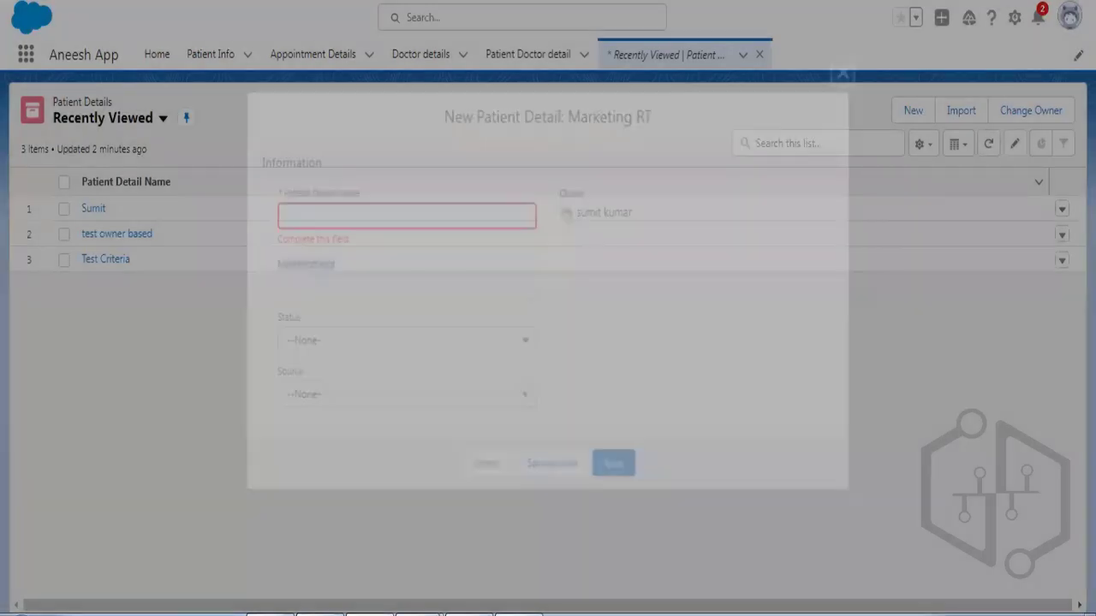
left_click(554, 304)
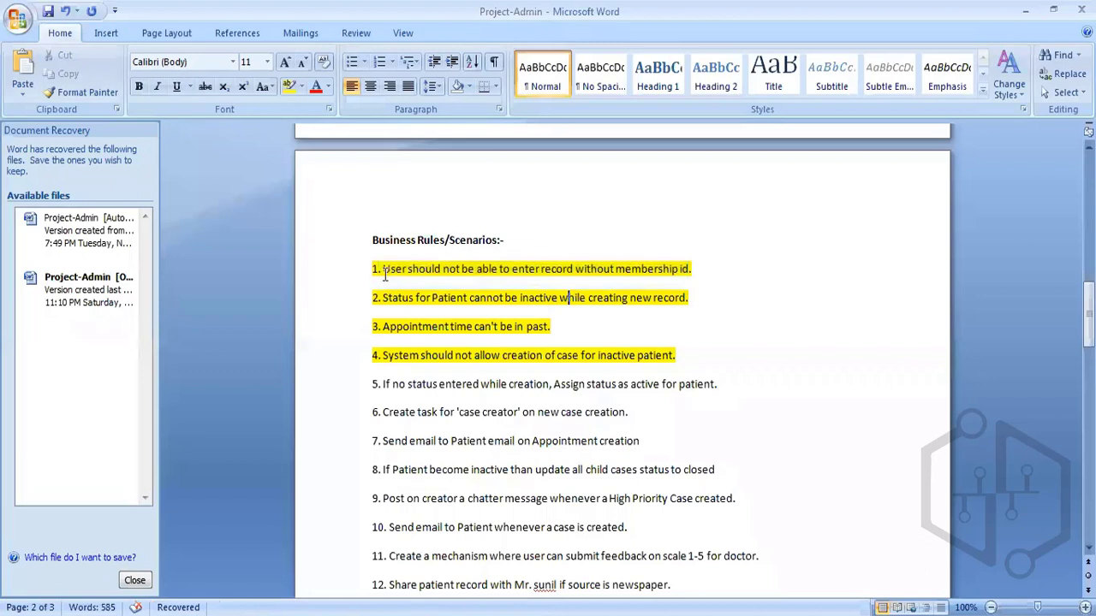
left_click_drag(382, 269, 542, 268)
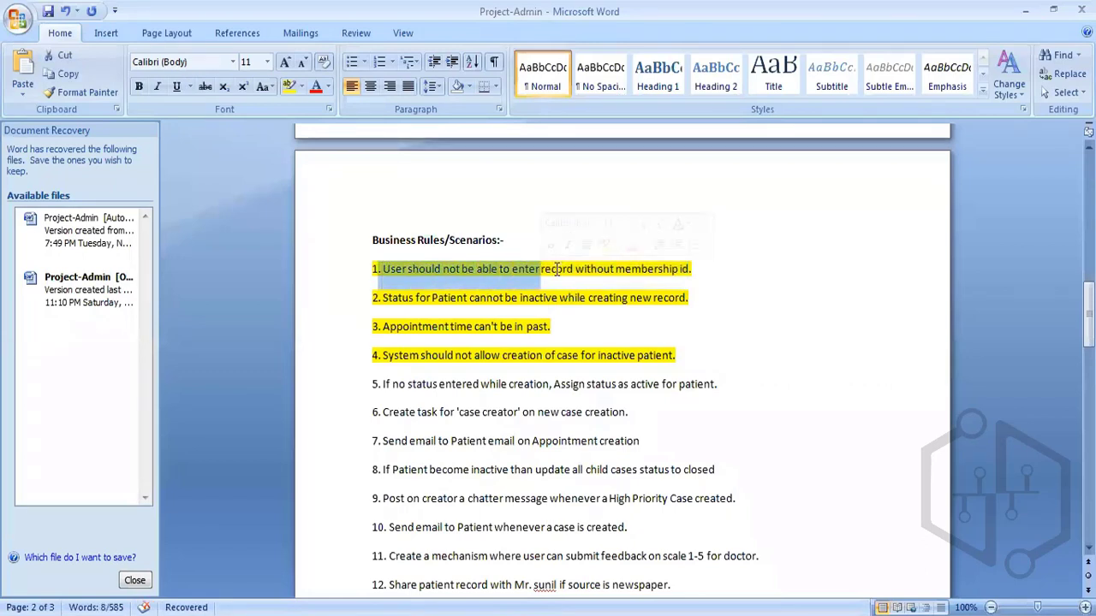
left_click(585, 269)
left_click_drag(383, 269, 690, 270)
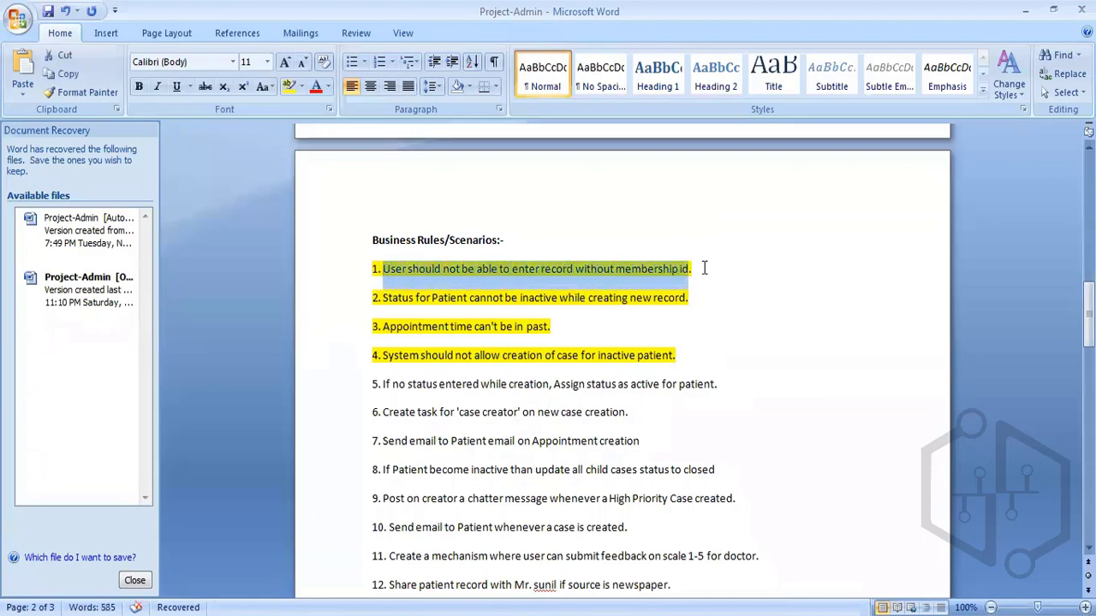
left_click(1025, 10)
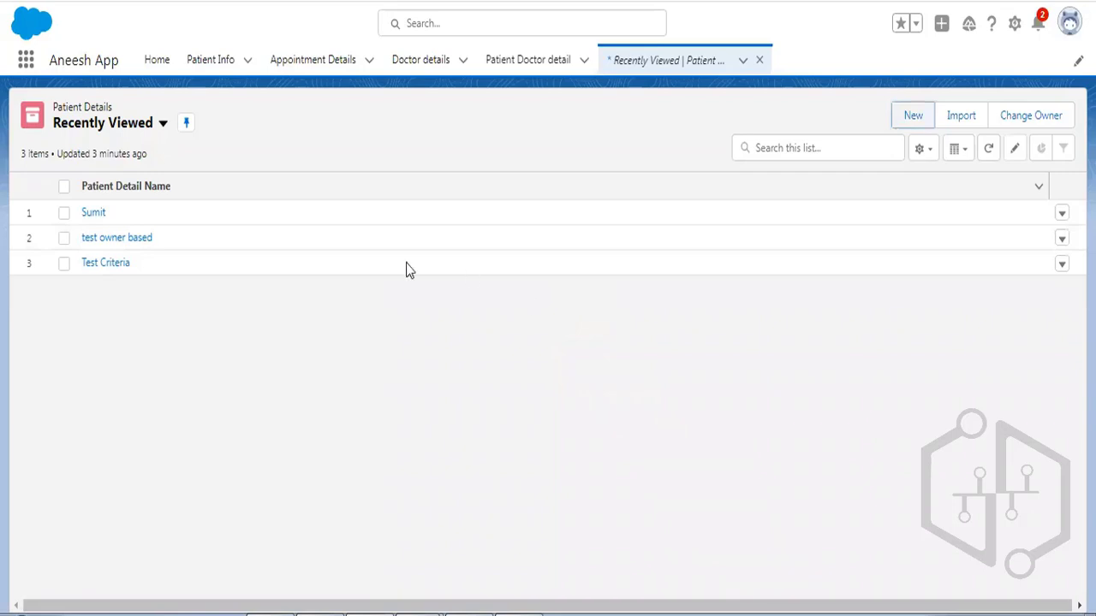
Open the first patient record, blank its Membership Id 1234 inline, then cancel the edit.
left_click(97, 215)
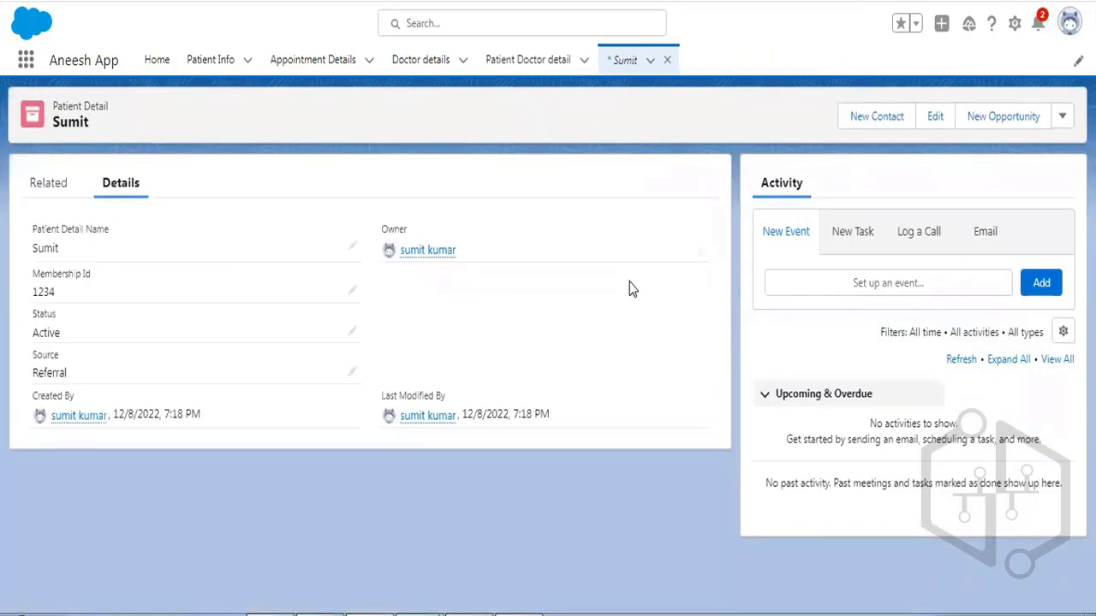
left_click(352, 292)
left_click_drag(78, 319, 3, 325)
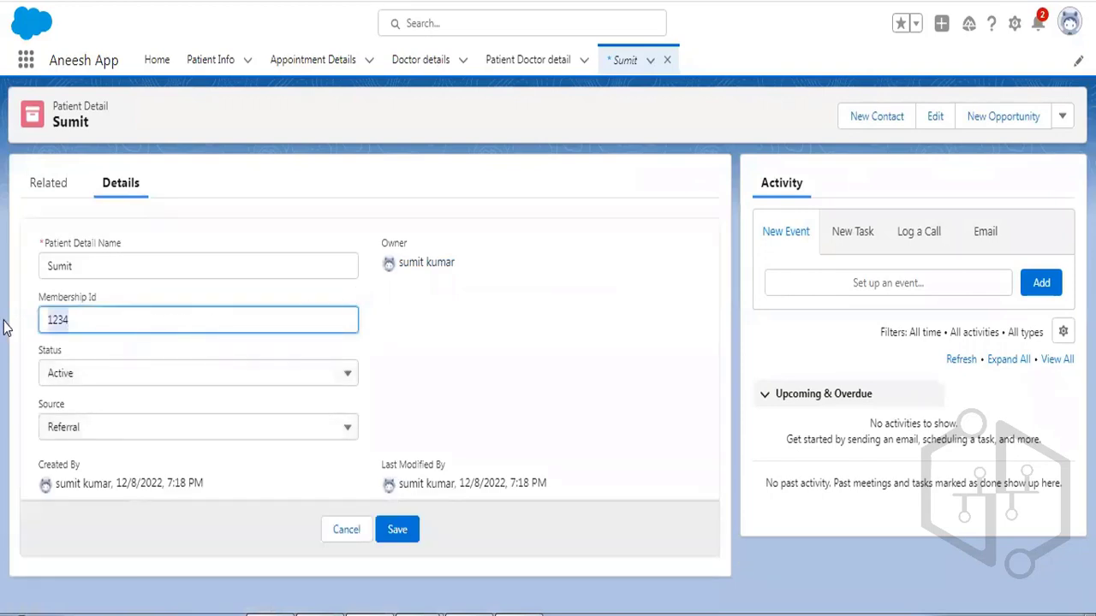
key("BackSpace")
left_click(548, 357)
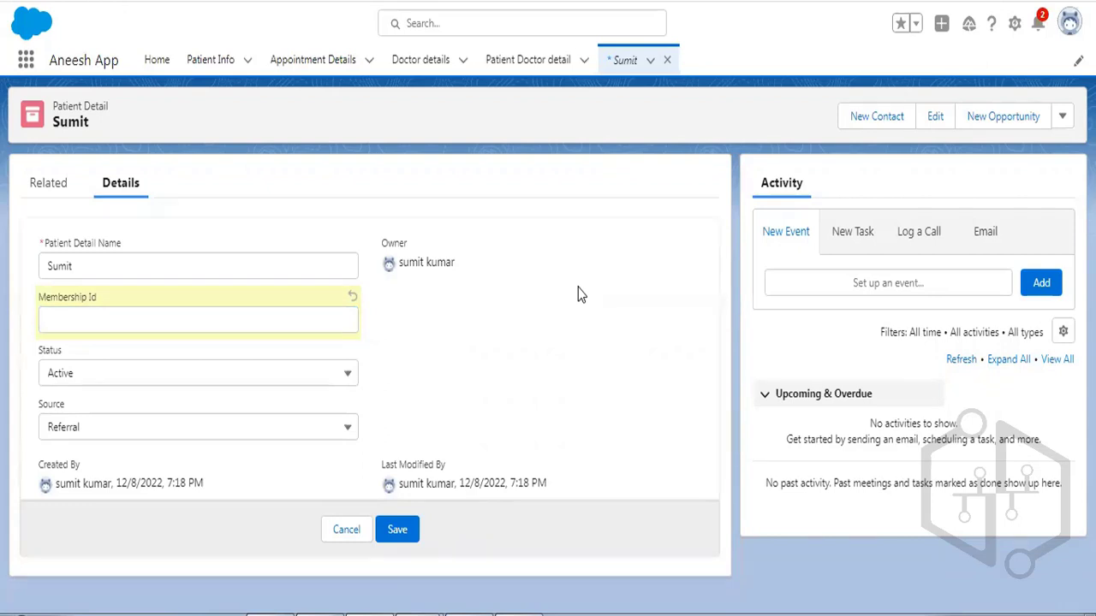
left_click(345, 530)
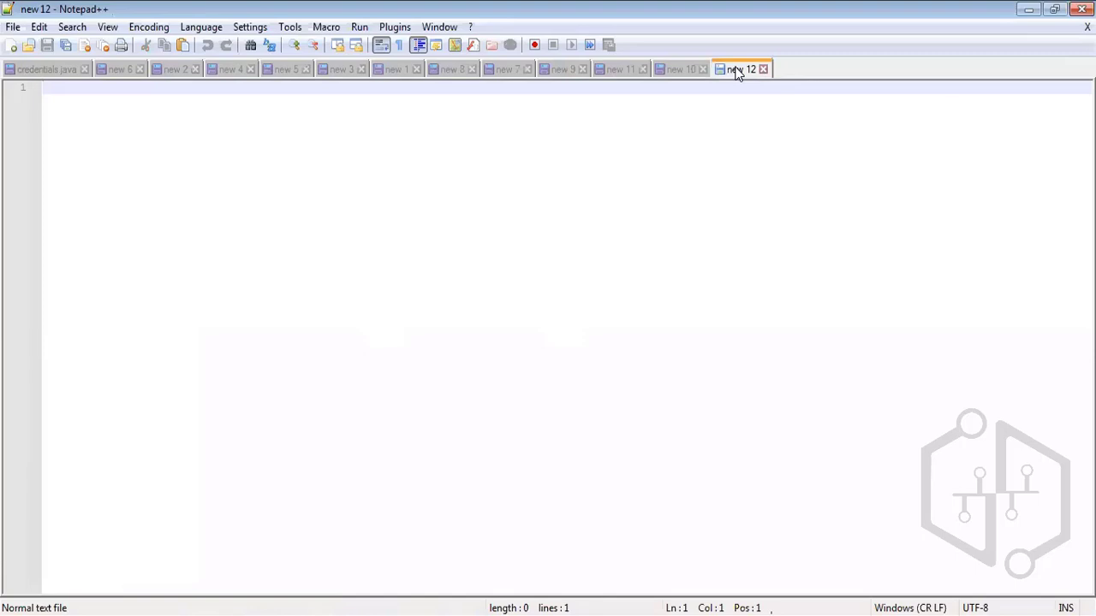
Write 'new record && membership id is blank' leading to 'error' in the new 12 note.
type("new record")
key("Return")
key("Return")
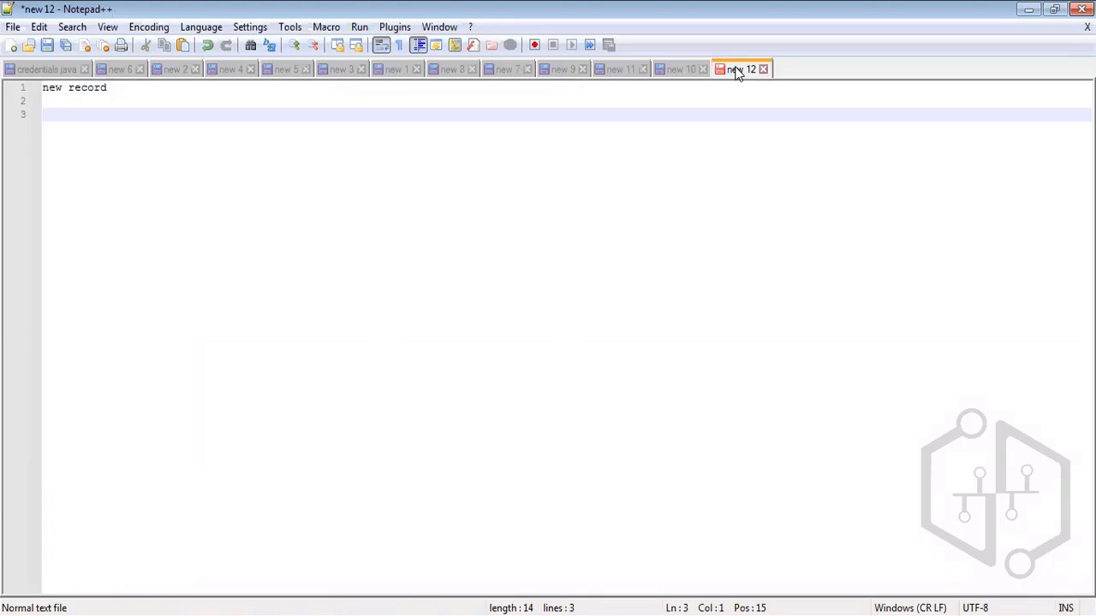
type("membershp id is blank")
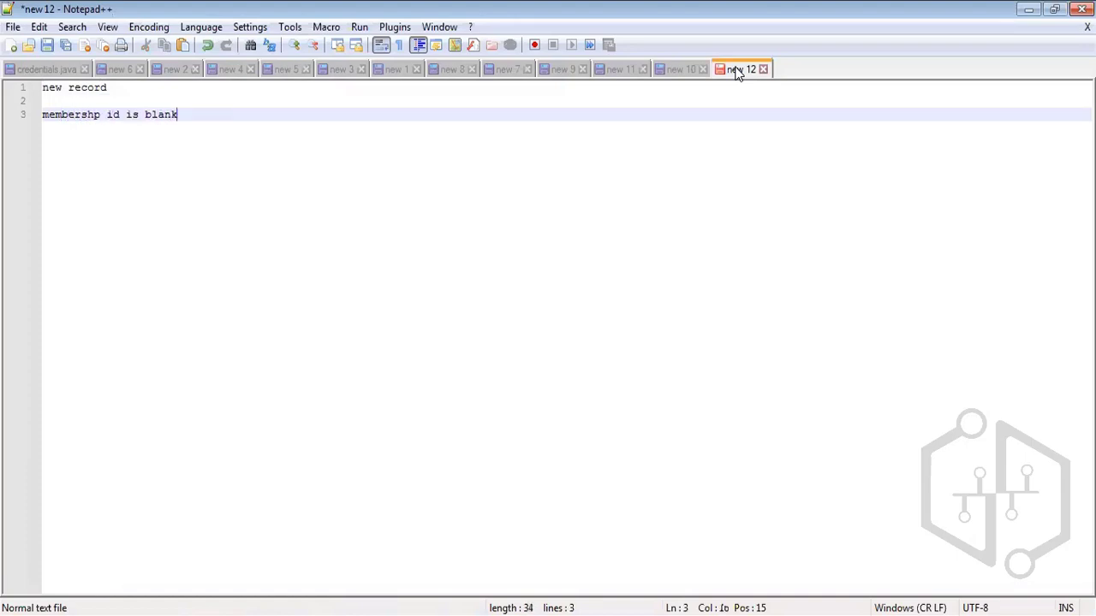
left_click(96, 99)
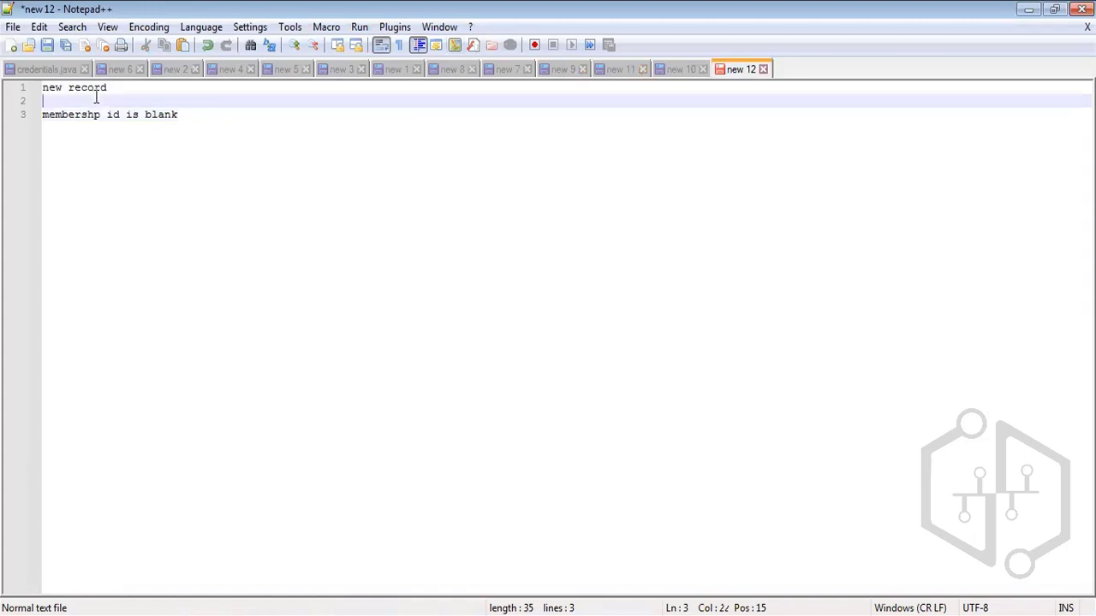
type("&&")
key("ctrl+End")
key("Return")
key("Return")
key("Return")
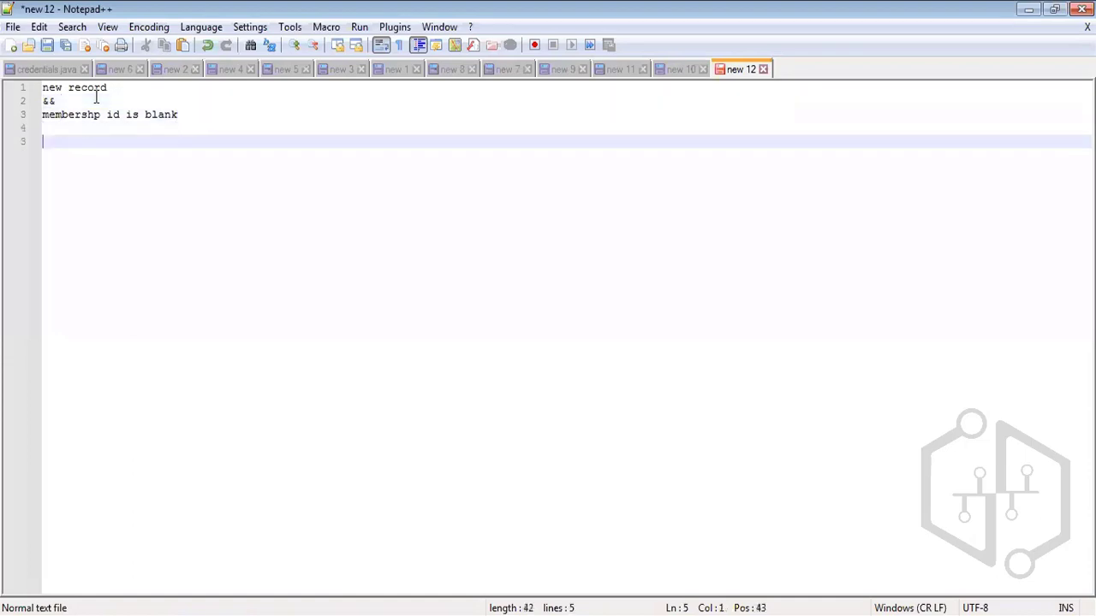
type("error")
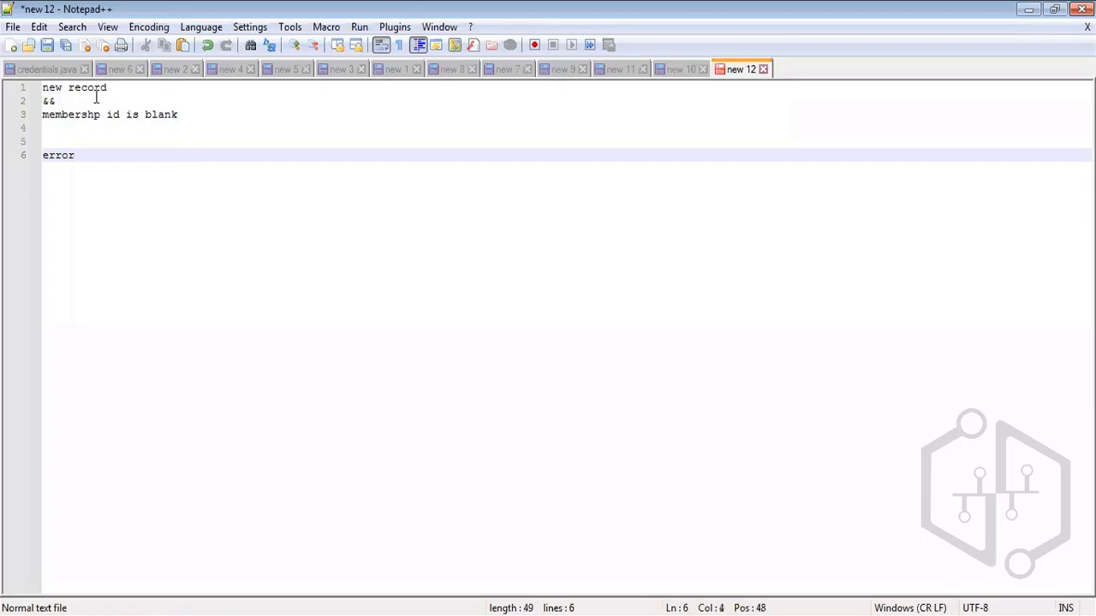
left_click(381, 614)
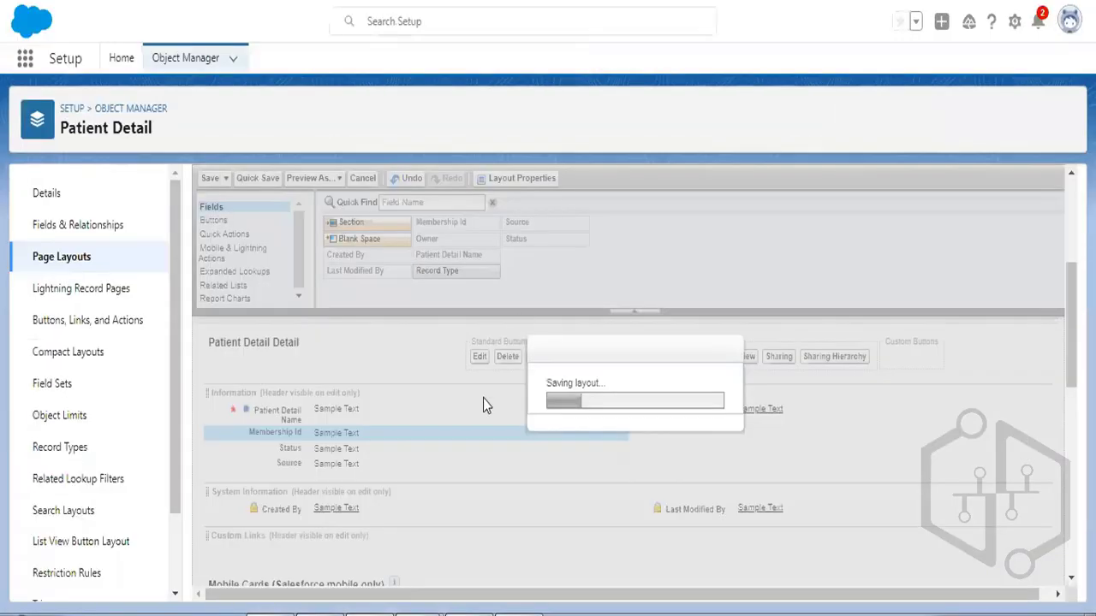
Start a new validation rule from Setup's Patient Detail object Validation Rules list.
scroll(66, 350, "down", 2)
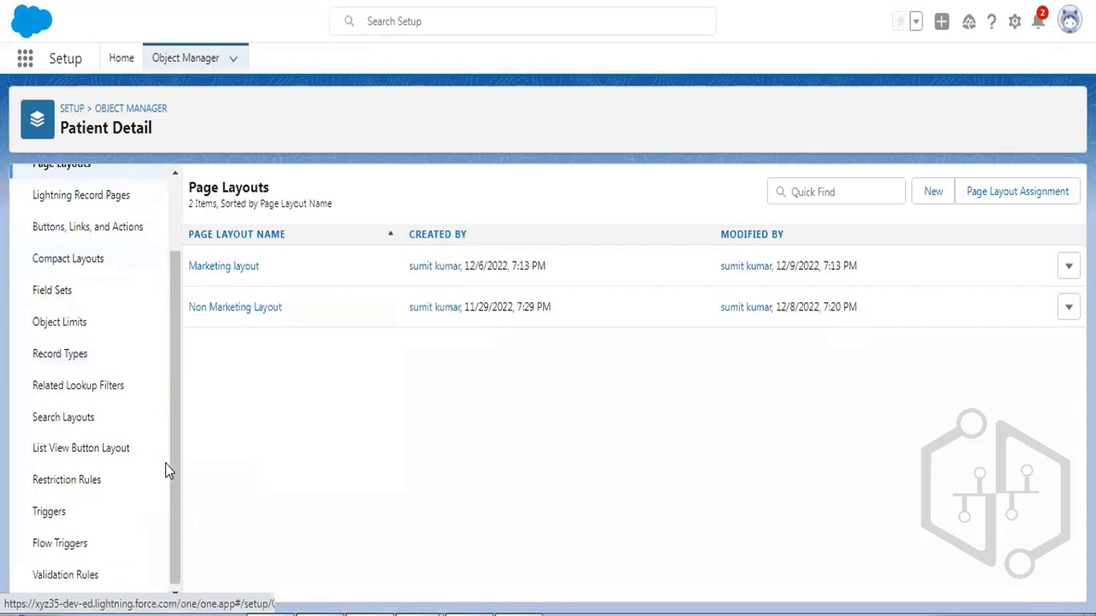
left_click(79, 573)
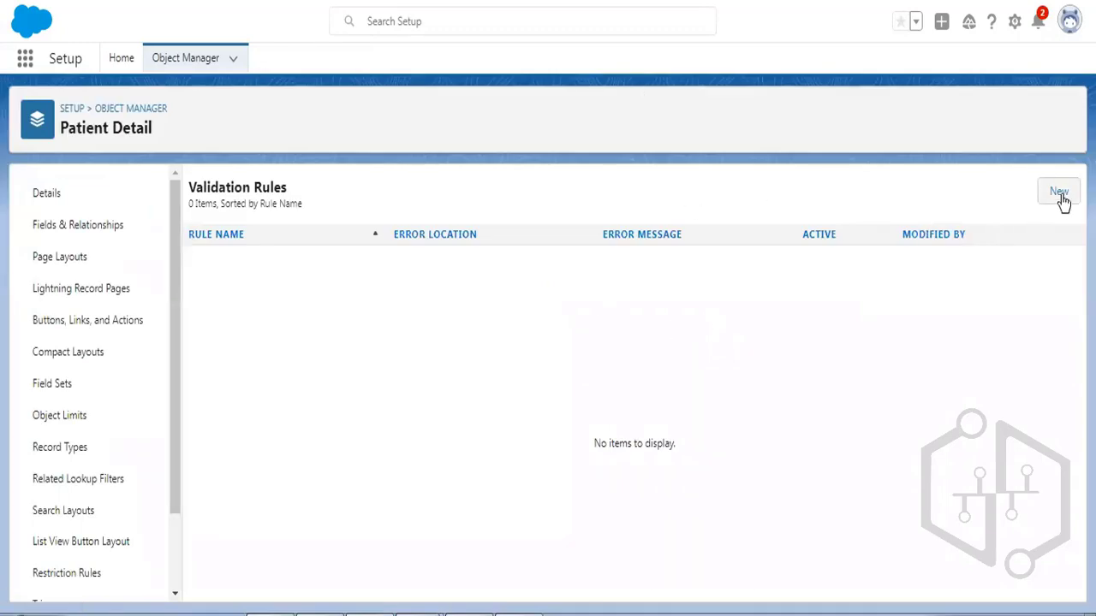
left_click(1060, 193)
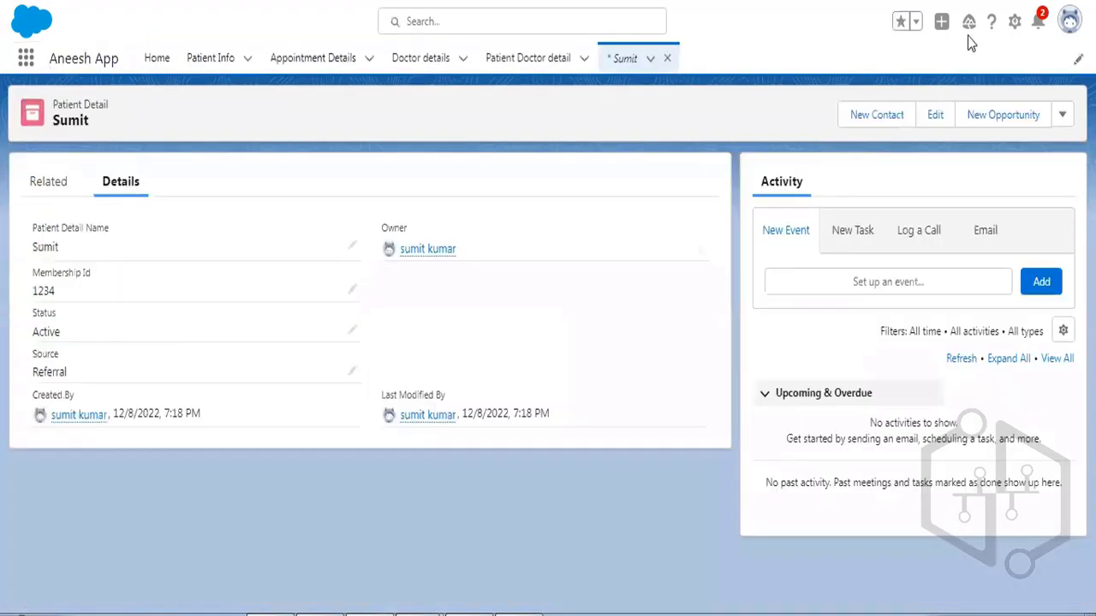
left_click(1013, 21)
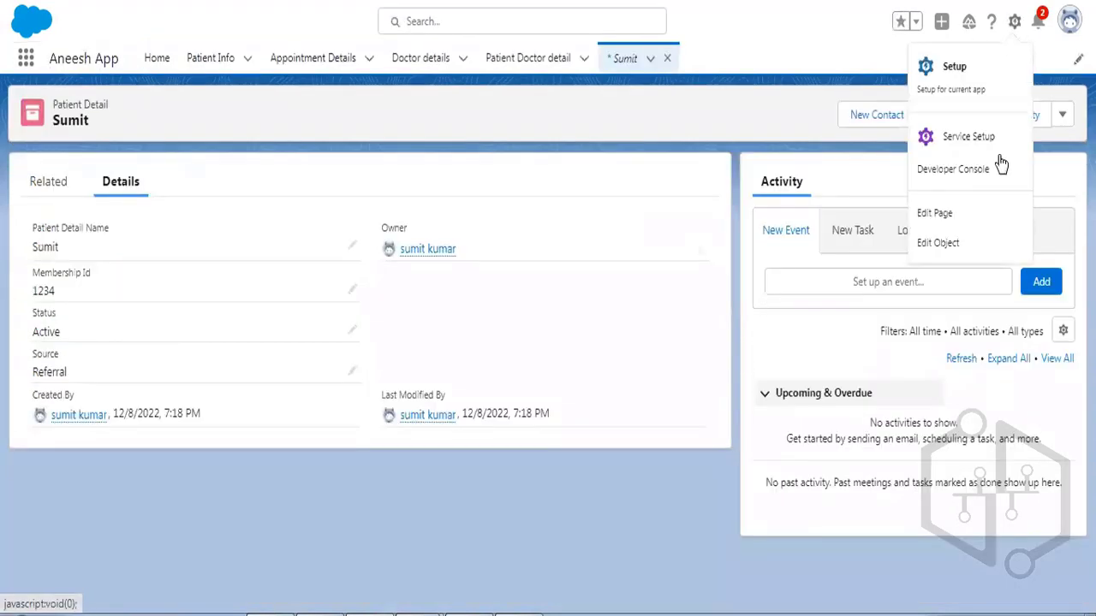
left_click(956, 248)
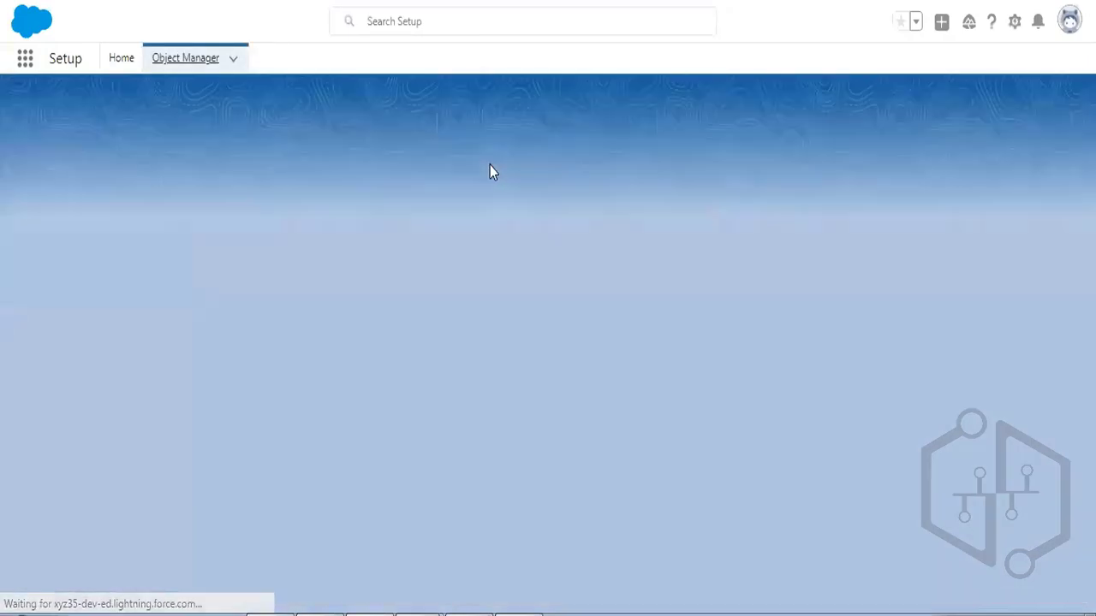
scroll(116, 257, "down", 2)
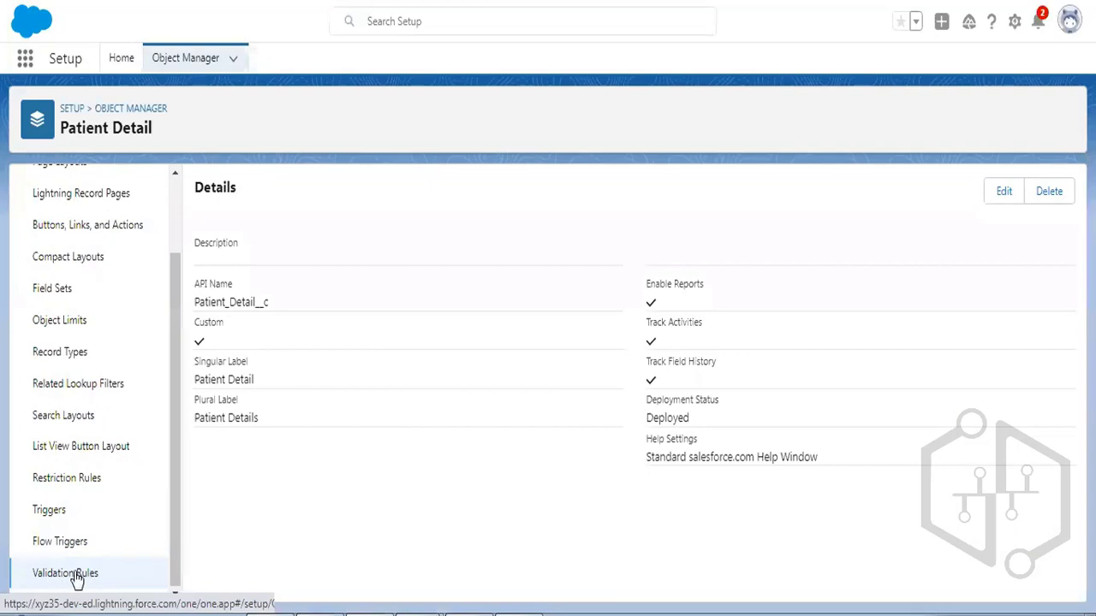
left_click(74, 580)
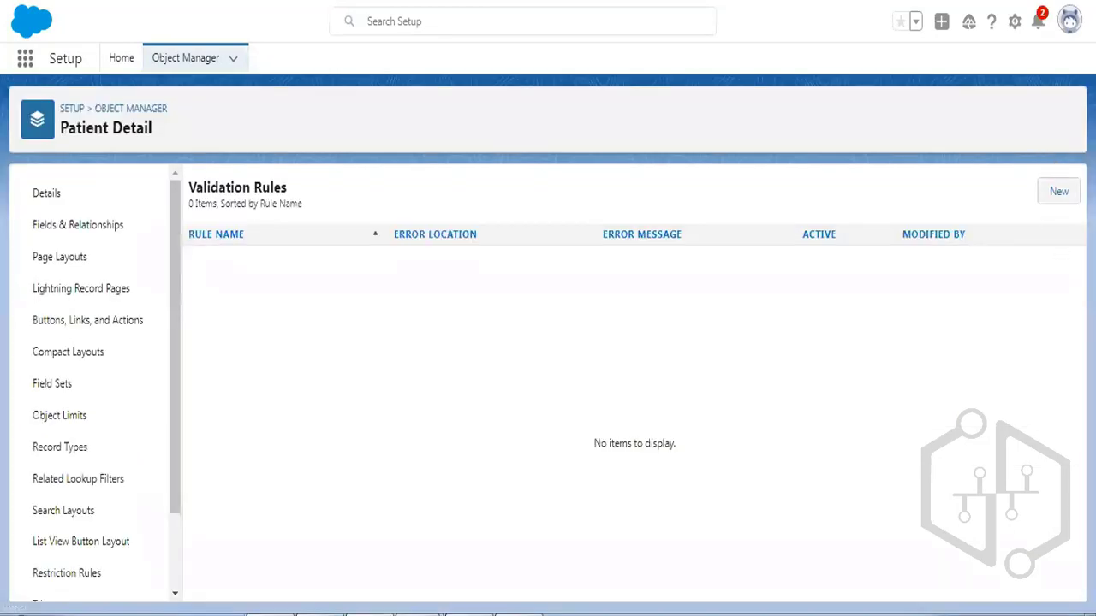
left_click(1051, 198)
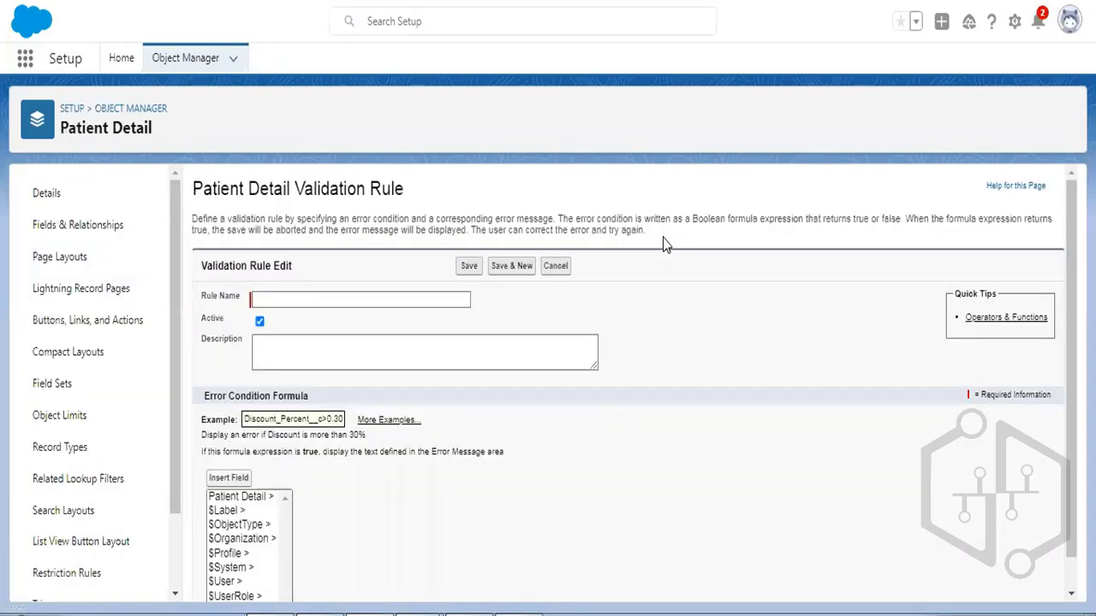
scroll(663, 235, "down", 1)
Enter 'Check membership id of patient details' as the Rule Name.
left_click(287, 267)
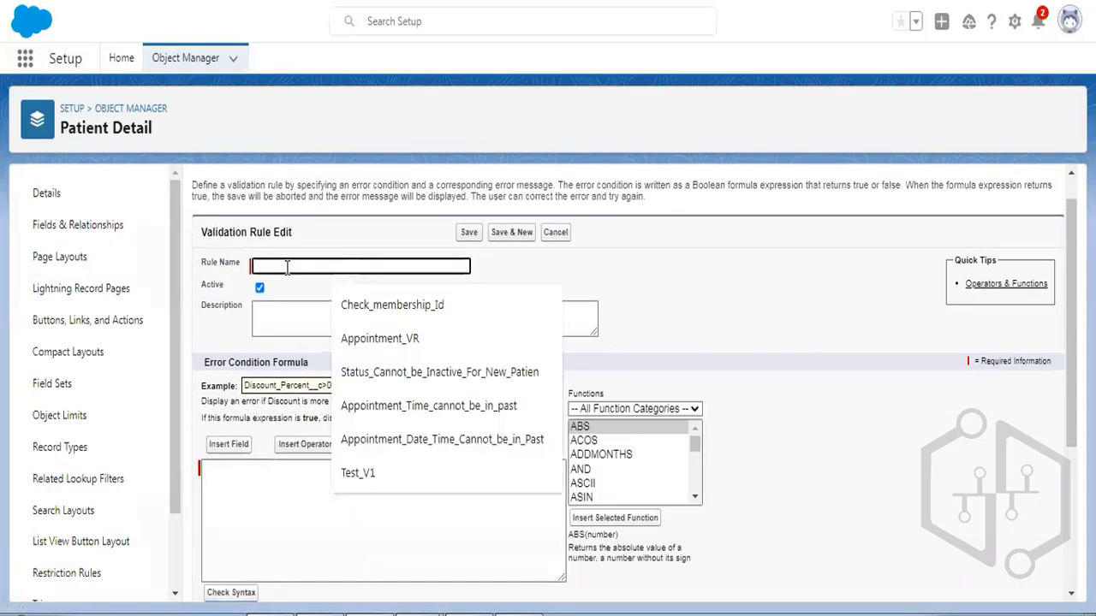
type("Chec")
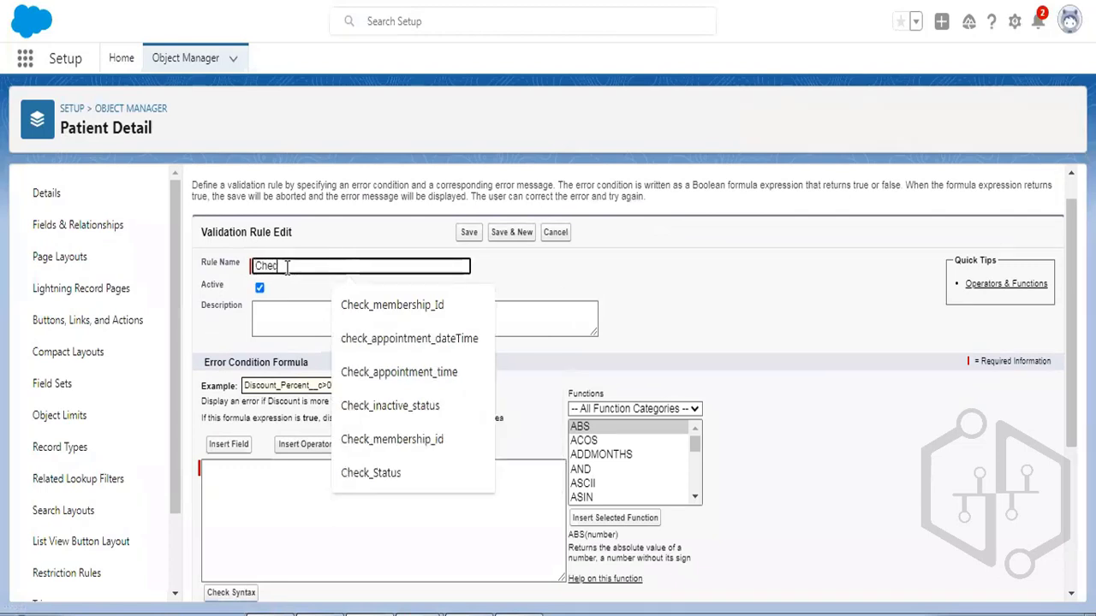
type("k memeb")
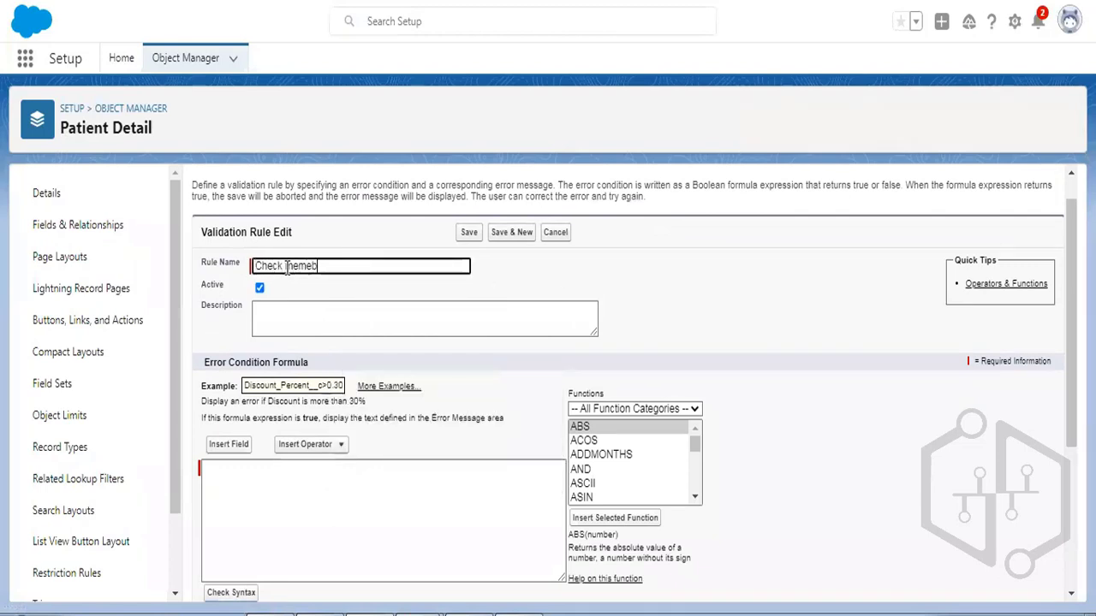
key("BackSpace")
key("BackSpace")
type("bership id of patien")
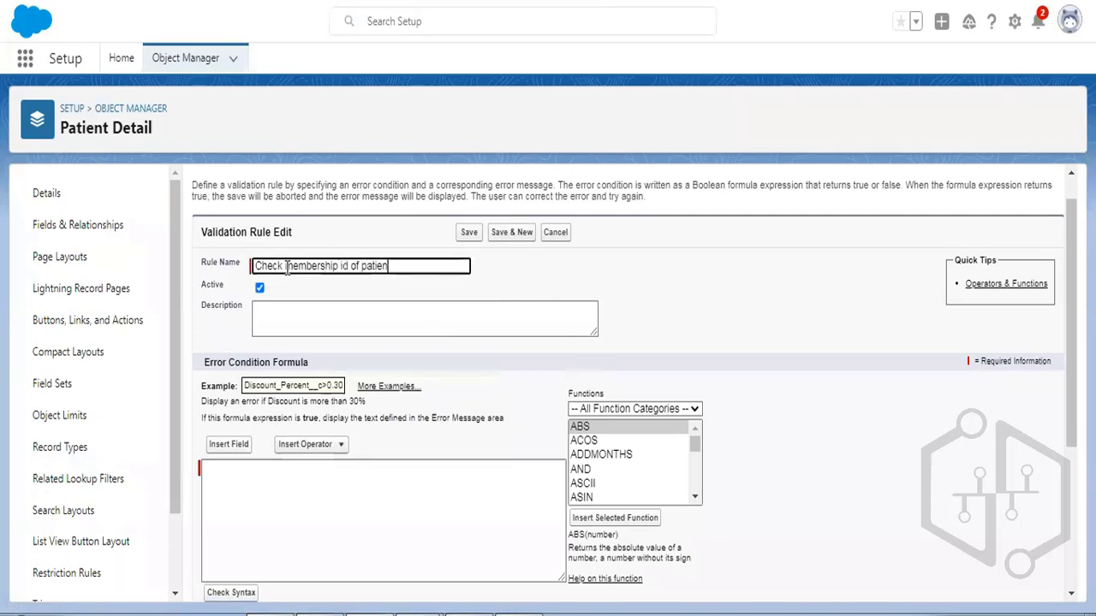
type("t details")
key("Tab")
scroll(321, 267, "down", 2)
scroll(321, 267, "down", 1)
left_click(285, 242)
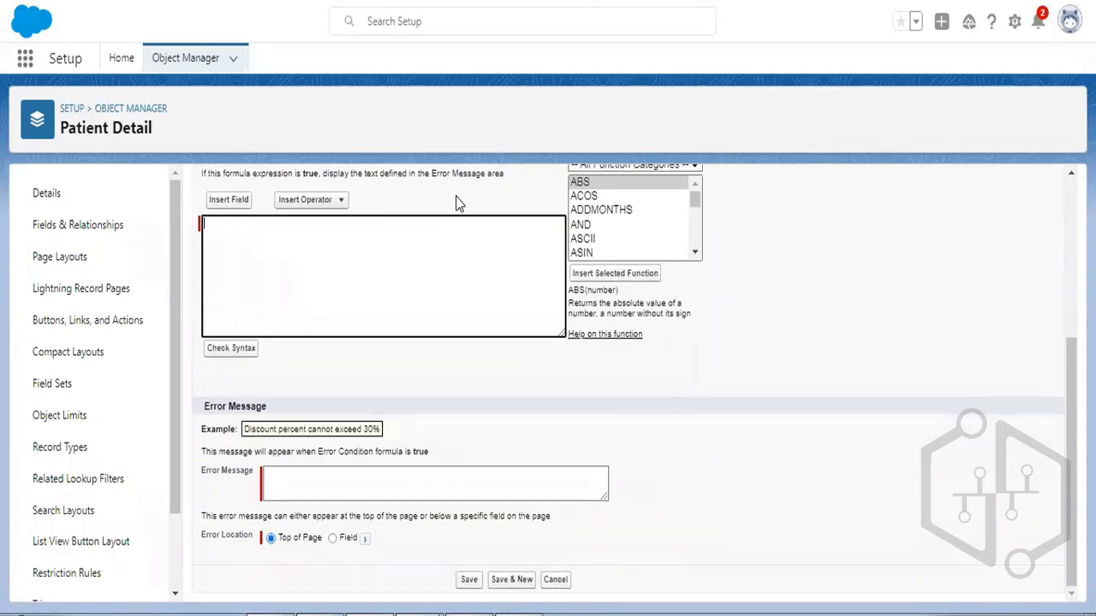
scroll(436, 291, "up", 1)
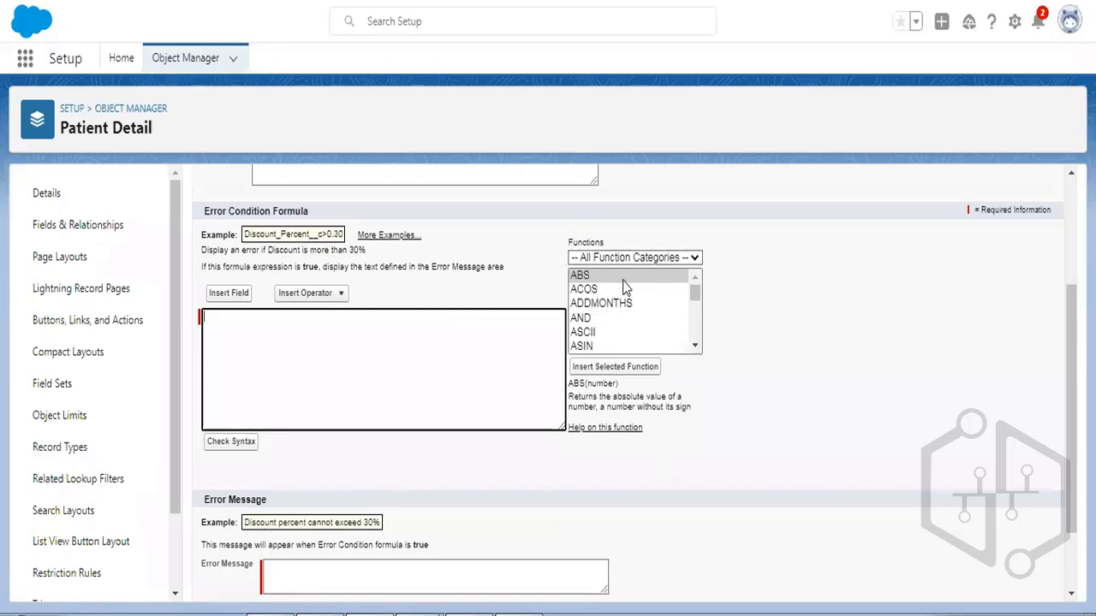
scroll(624, 289, "down", 7)
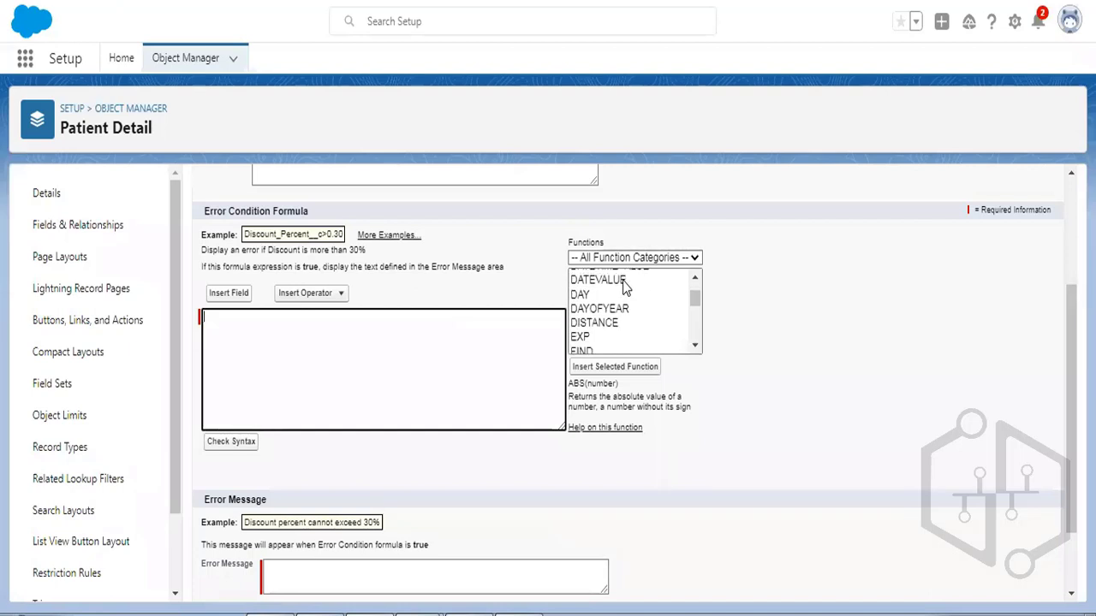
scroll(624, 288, "down", 6)
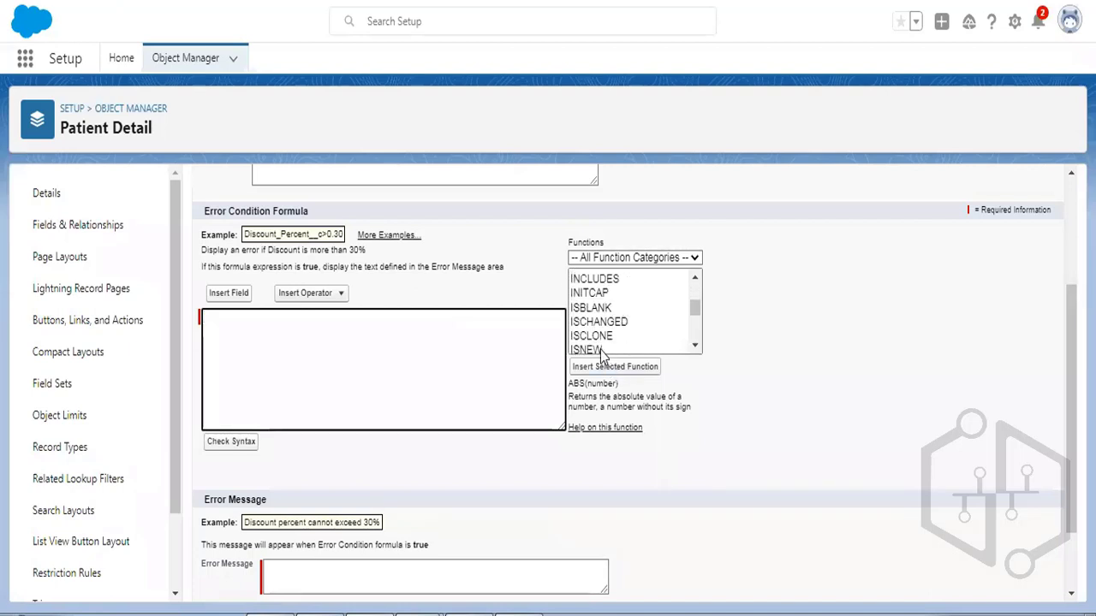
Insert ISNEW() and ISBLANK() into the formula, deleting the 'expression' placeholder.
left_click(602, 351)
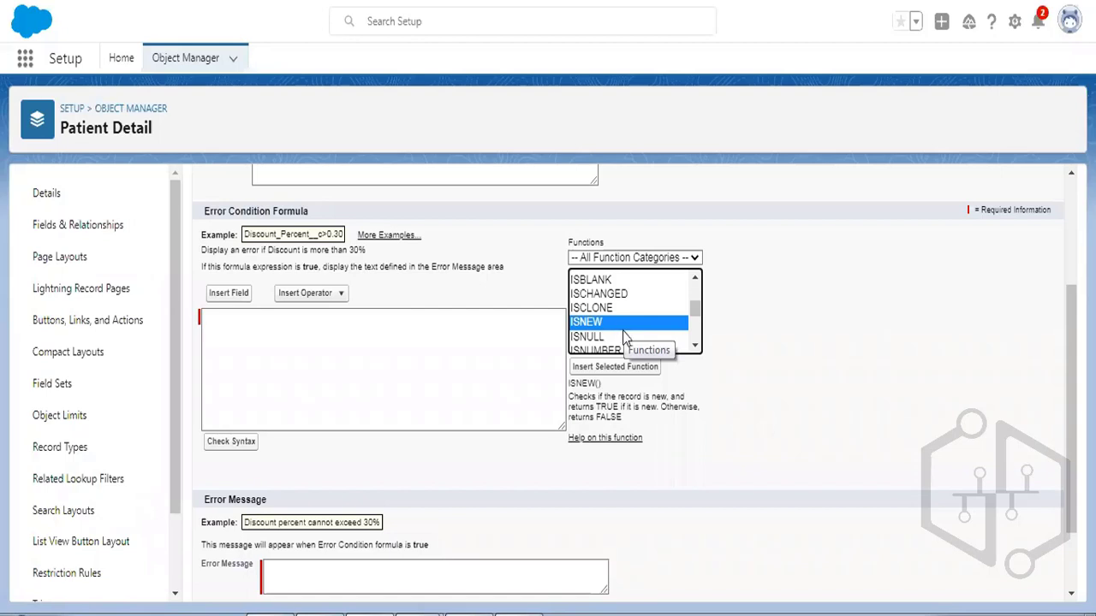
left_click(643, 374)
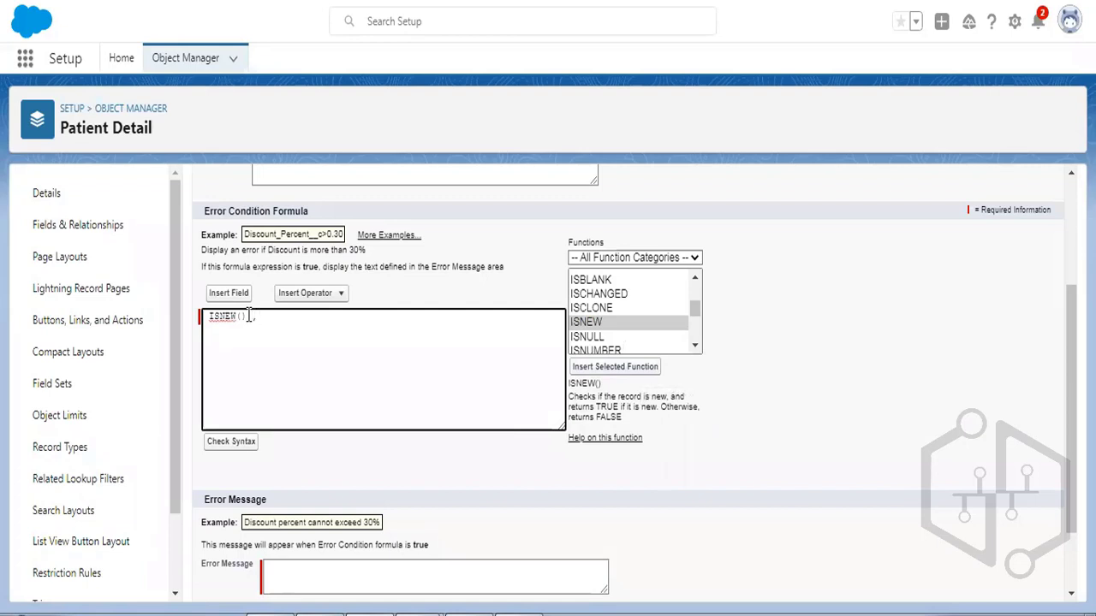
left_click(613, 280)
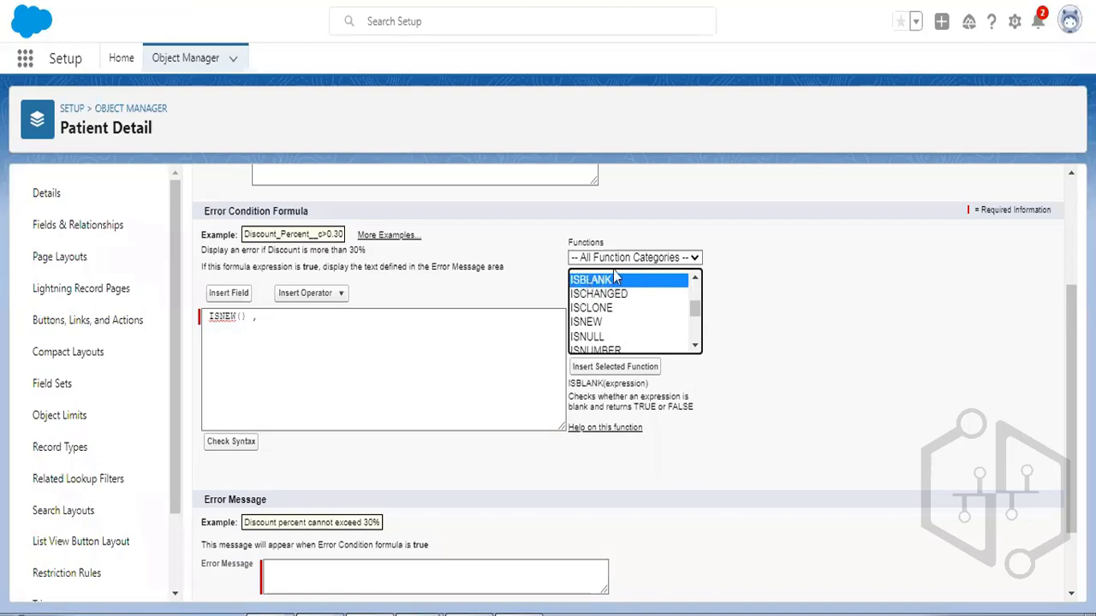
left_click(632, 366)
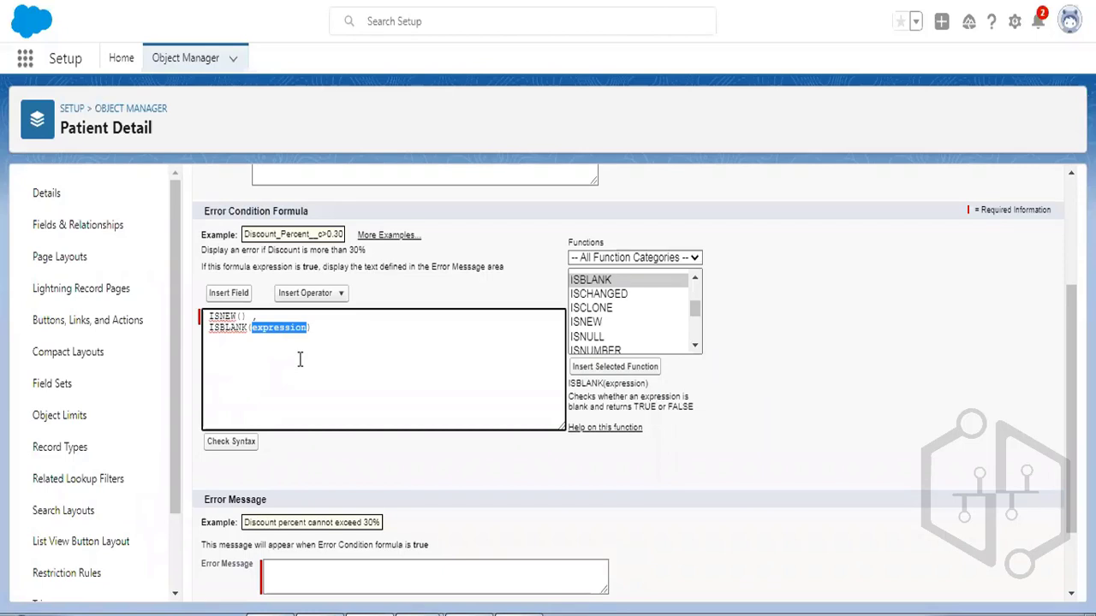
key("BackSpace")
left_click(229, 293)
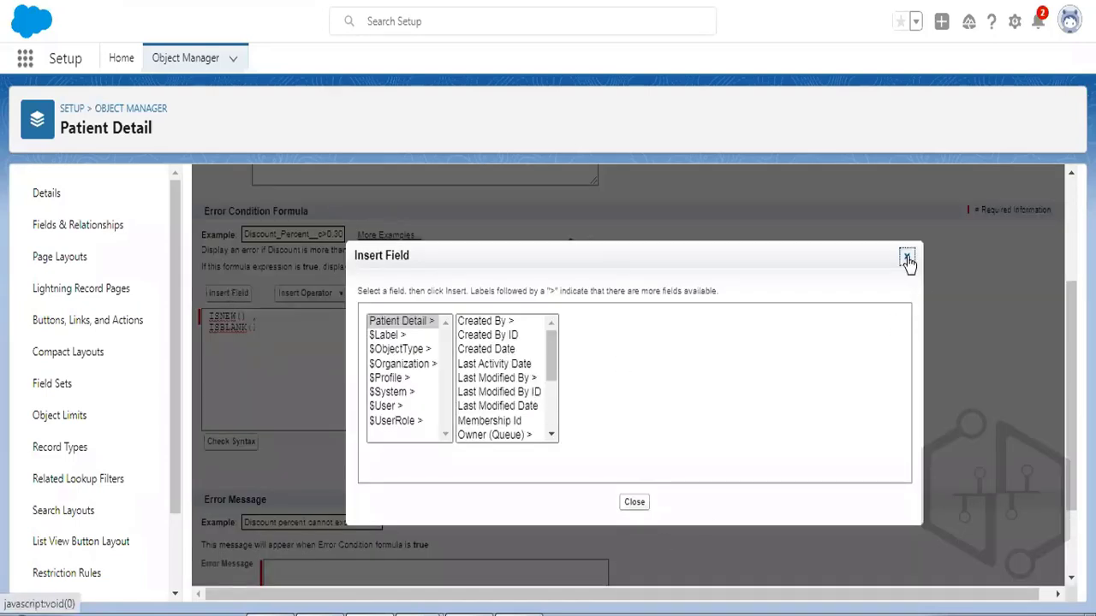
Insert the Patient Detail Membership Id field so the check reads ISBLANK( Membership_Id__c ).
left_click(907, 256)
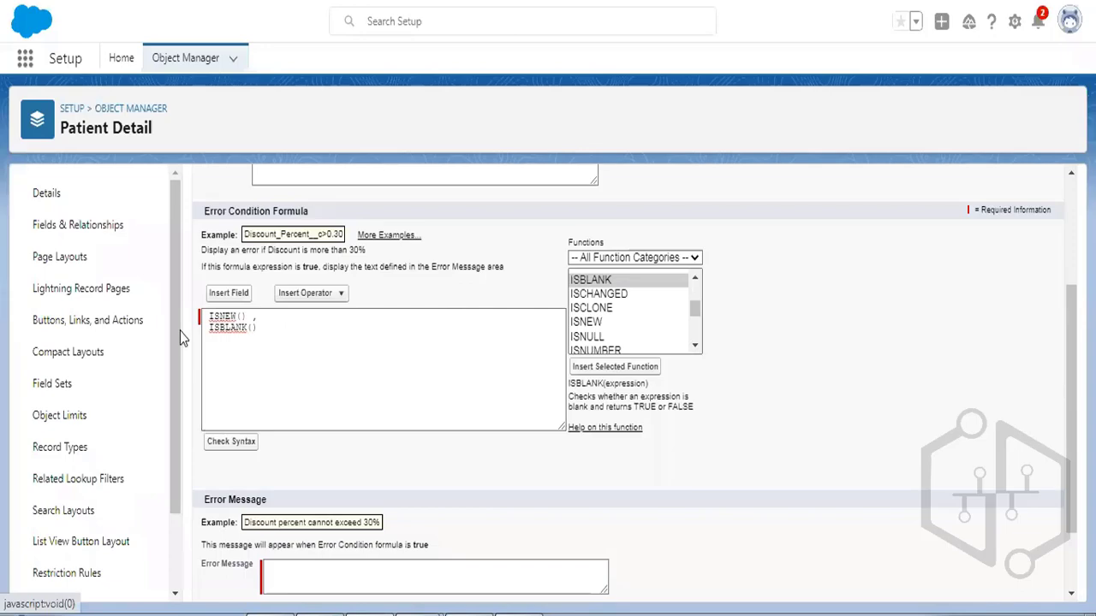
left_click(229, 292)
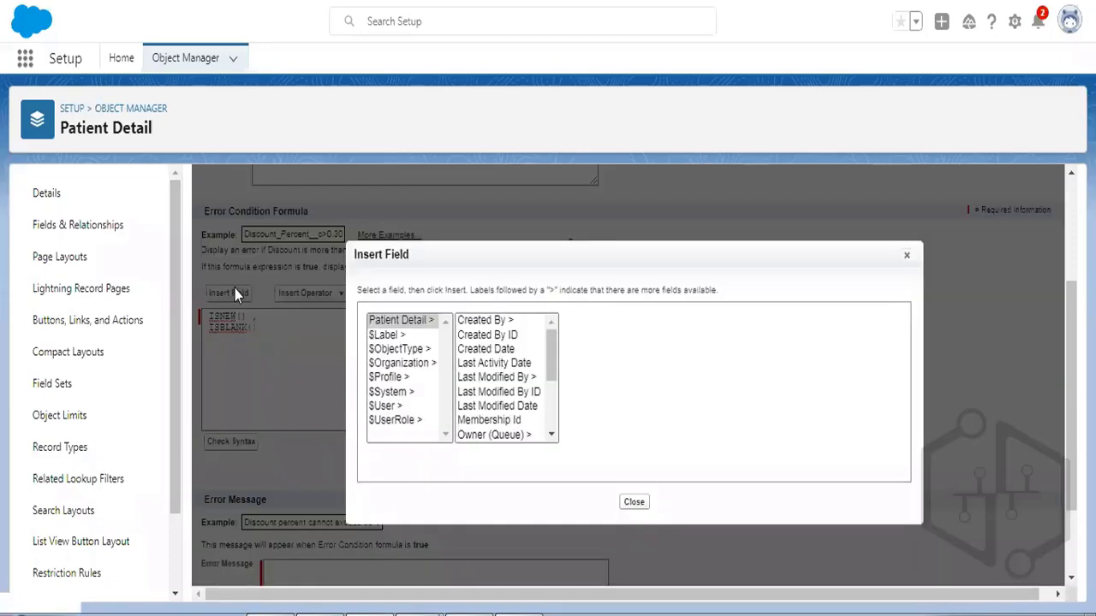
left_click(401, 321)
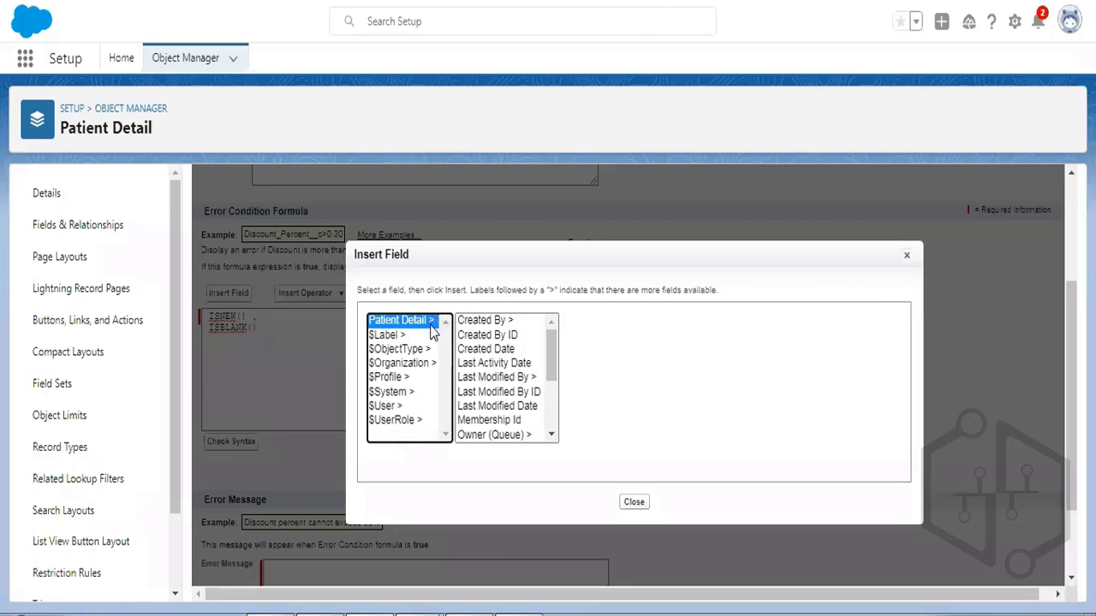
left_click(505, 422)
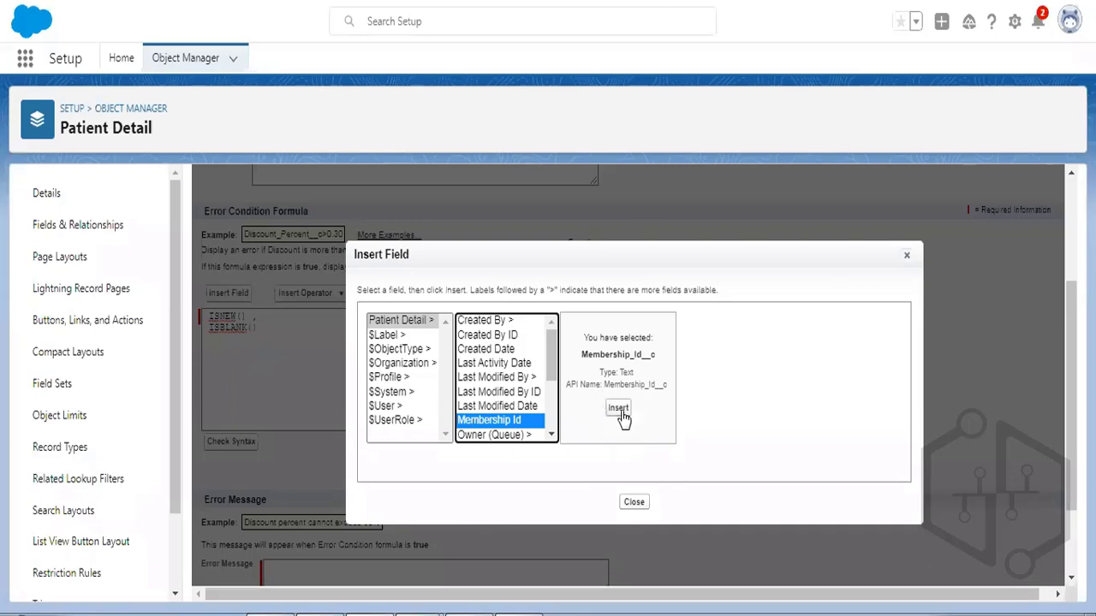
left_click(619, 409)
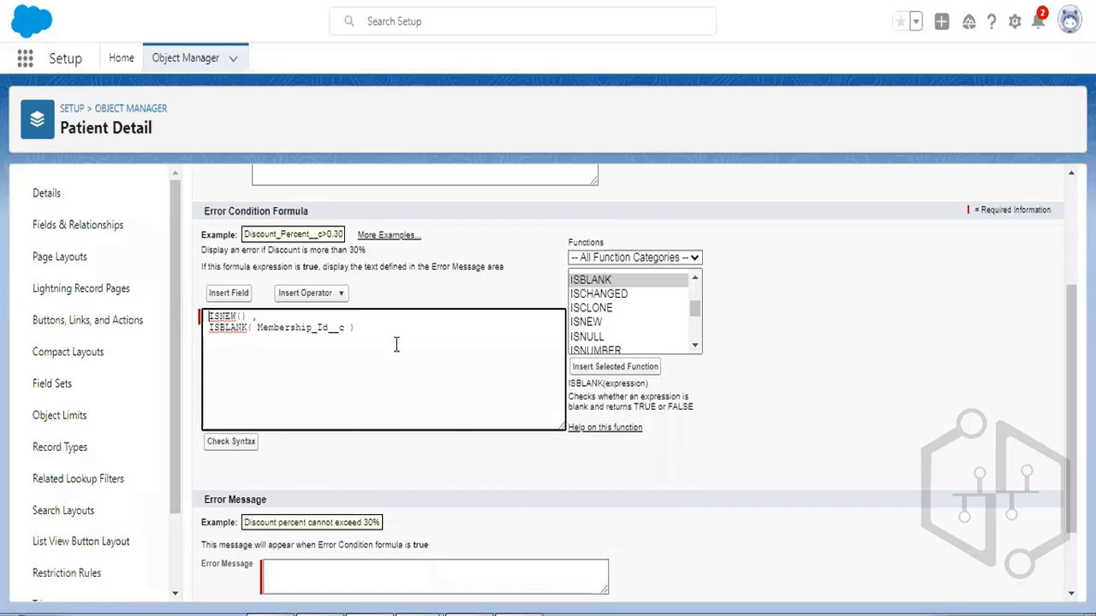
key("Return")
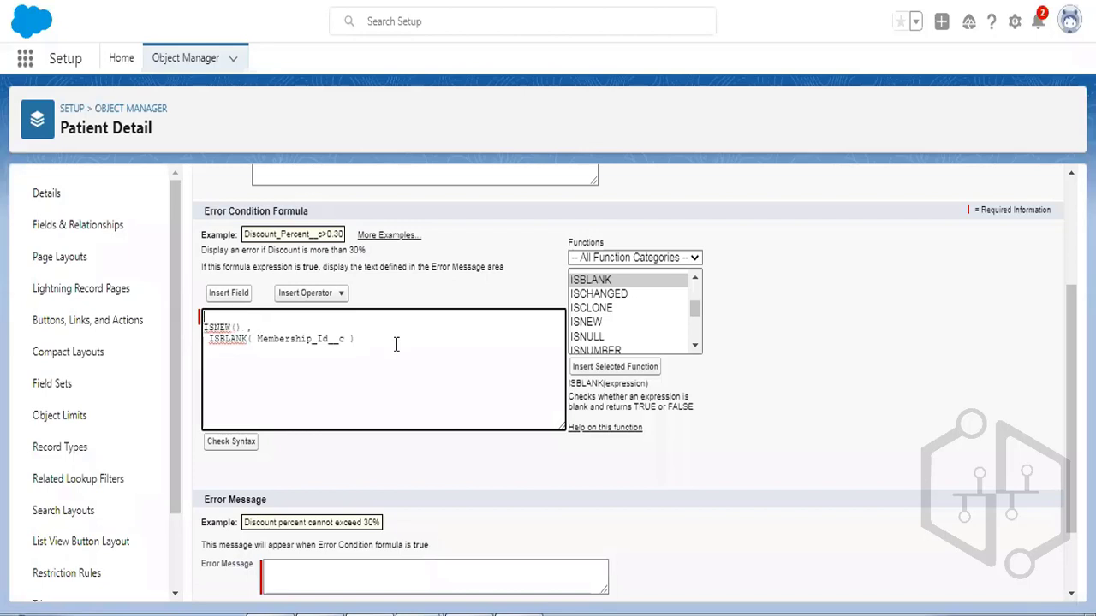
Wrap ISNEW() and ISBLANK( Membership_Id__c ) in AND( ), indenting the conditions and closing it on its own line.
type("AND(")
key("Home")
key("Tab")
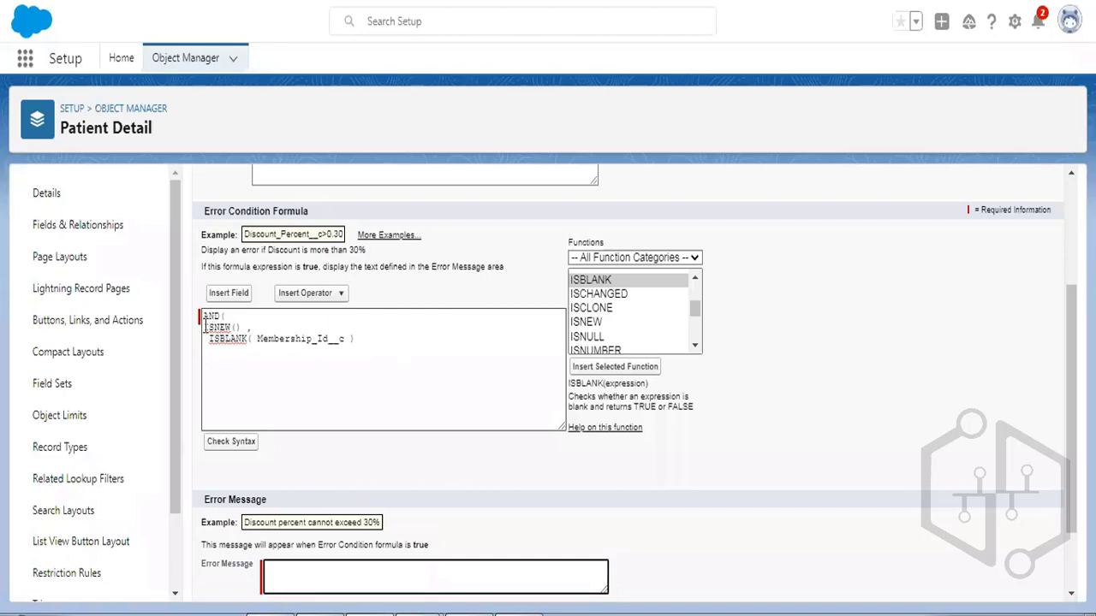
left_click(205, 328)
left_click(357, 339)
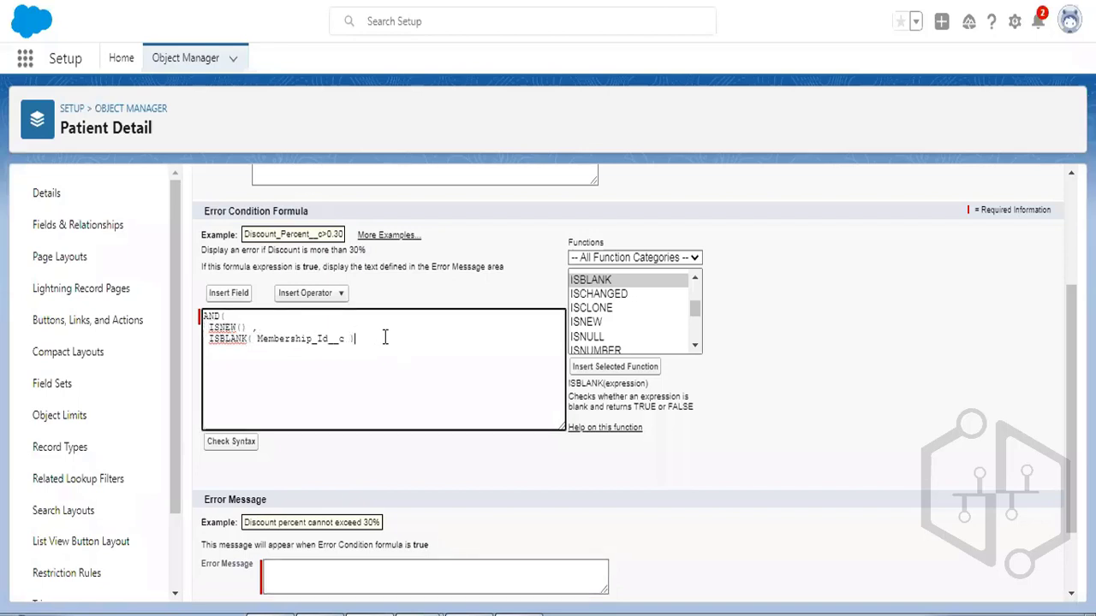
key("Return")
left_click_drag(208, 327, 216, 351)
left_click(204, 316)
left_click(280, 359)
scroll(465, 368, "down", 1)
Enter the error message 'You cannot create new patient record without membership id'.
left_click(335, 485)
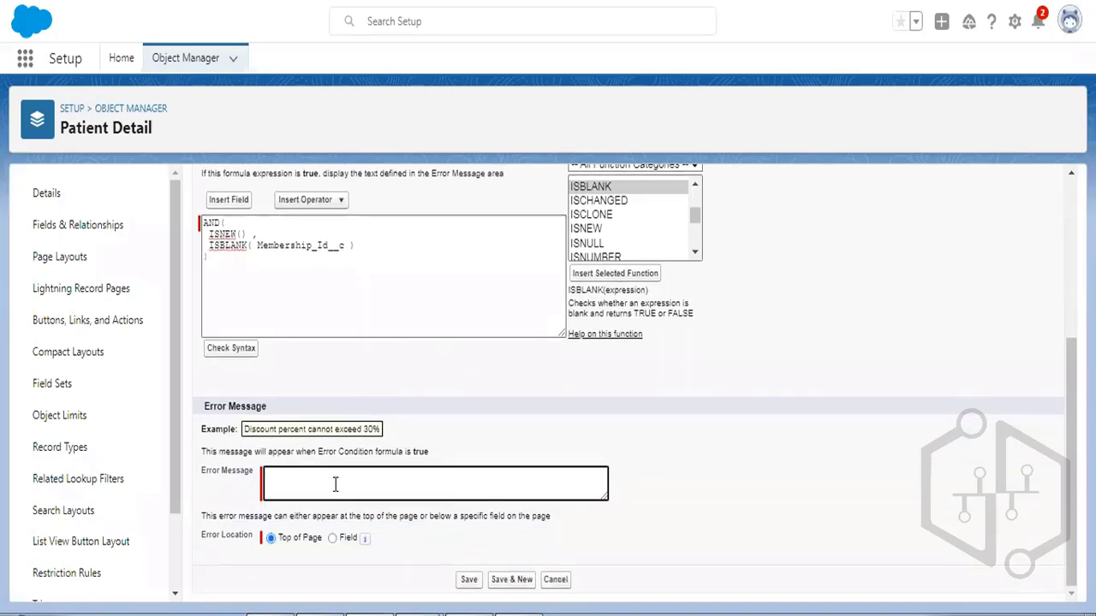
type("You cannot create new patient record without member")
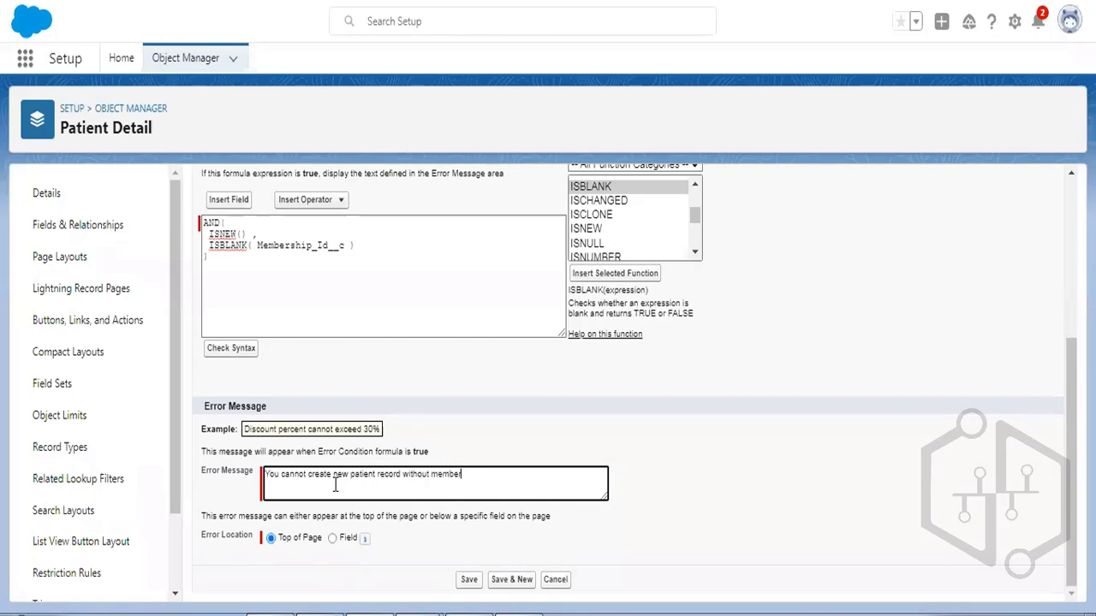
type("ship id")
Review the error condition formula, highlighting the whole formula and then the ISNEW function.
left_click_drag(214, 257, 196, 231)
left_click(252, 264)
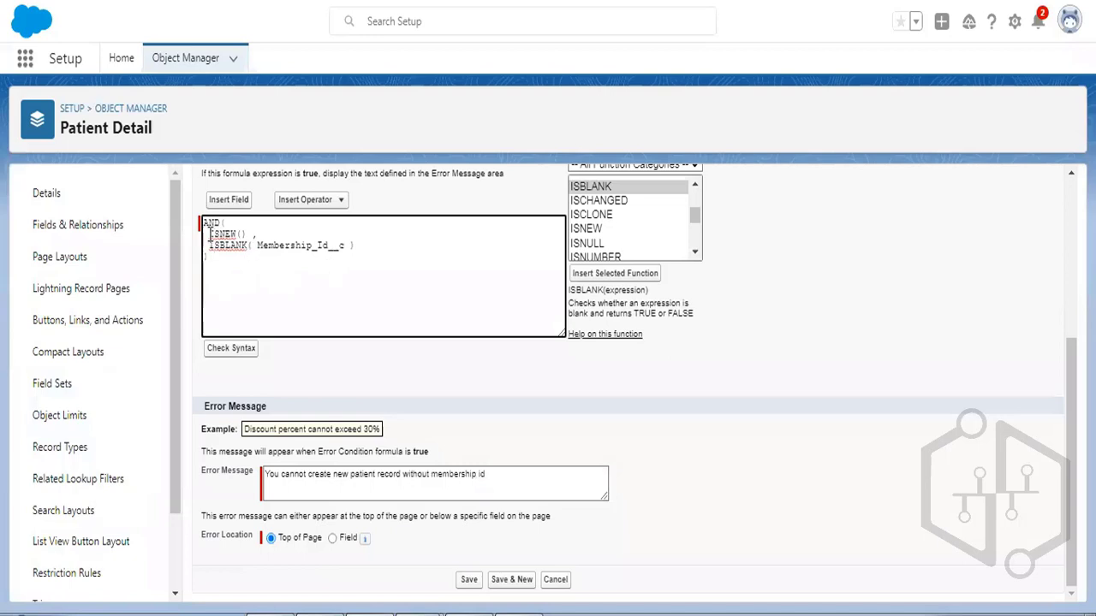
left_click_drag(209, 234, 246, 231)
left_click(409, 305)
Recheck the Membership Id field and the error message, then save the validation rule.
left_click(231, 204)
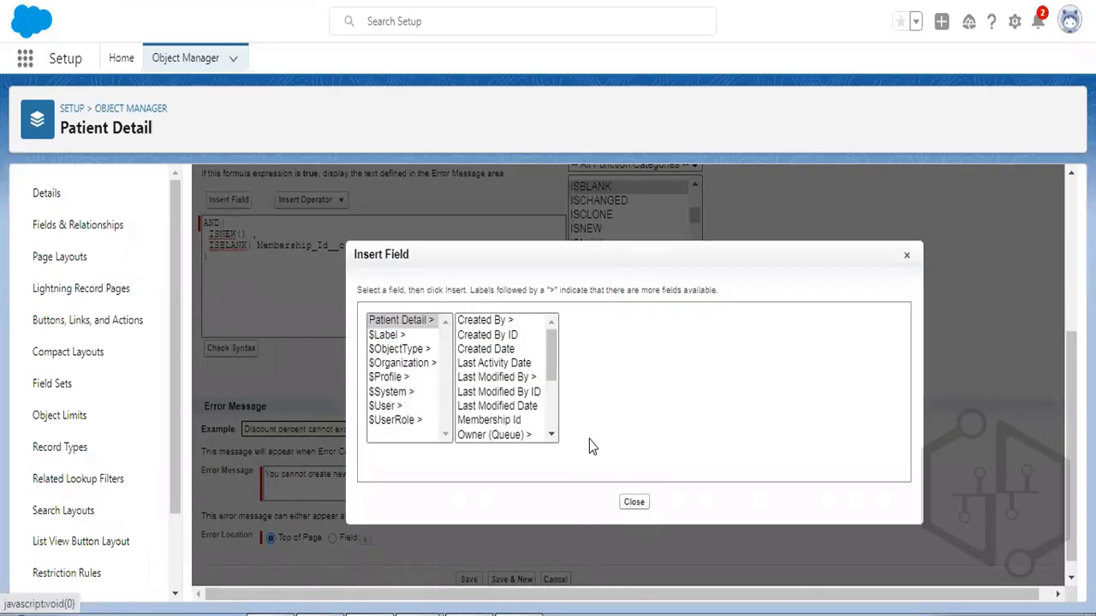
left_click(404, 322)
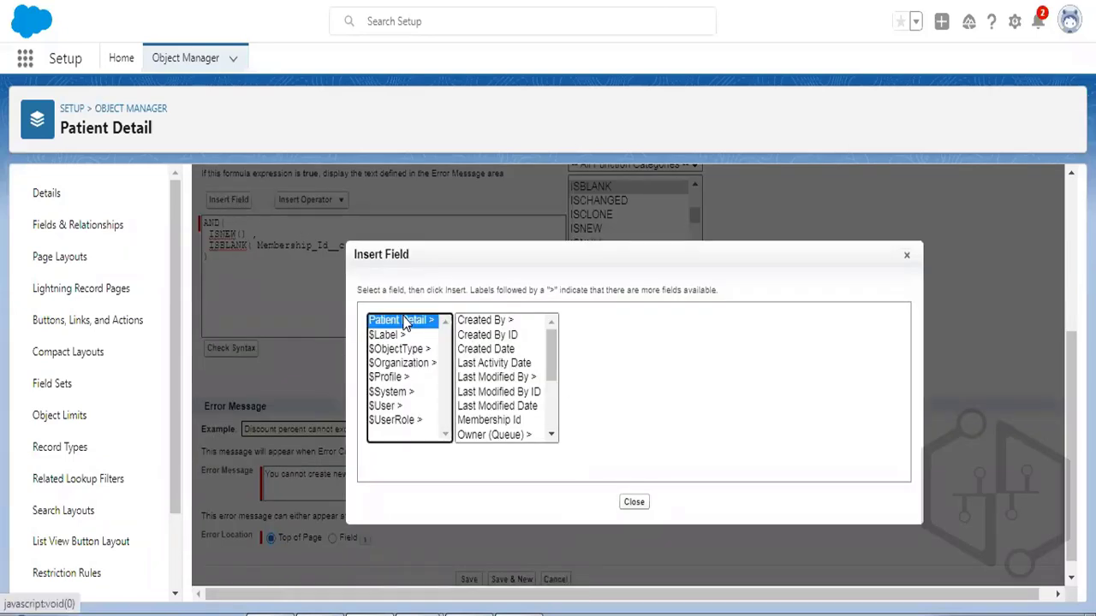
left_click(503, 420)
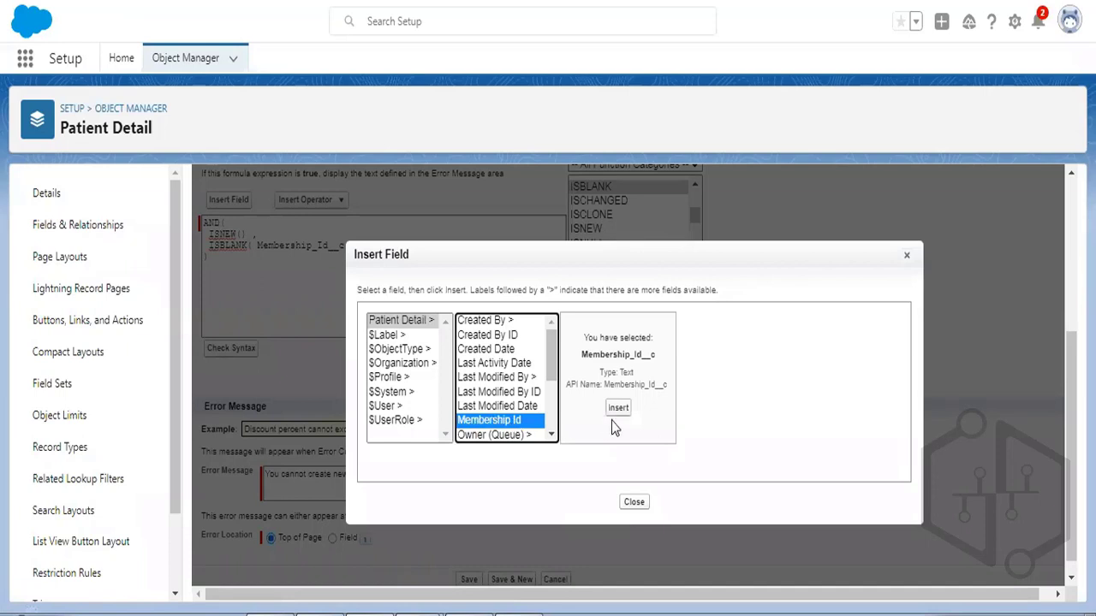
left_click(909, 260)
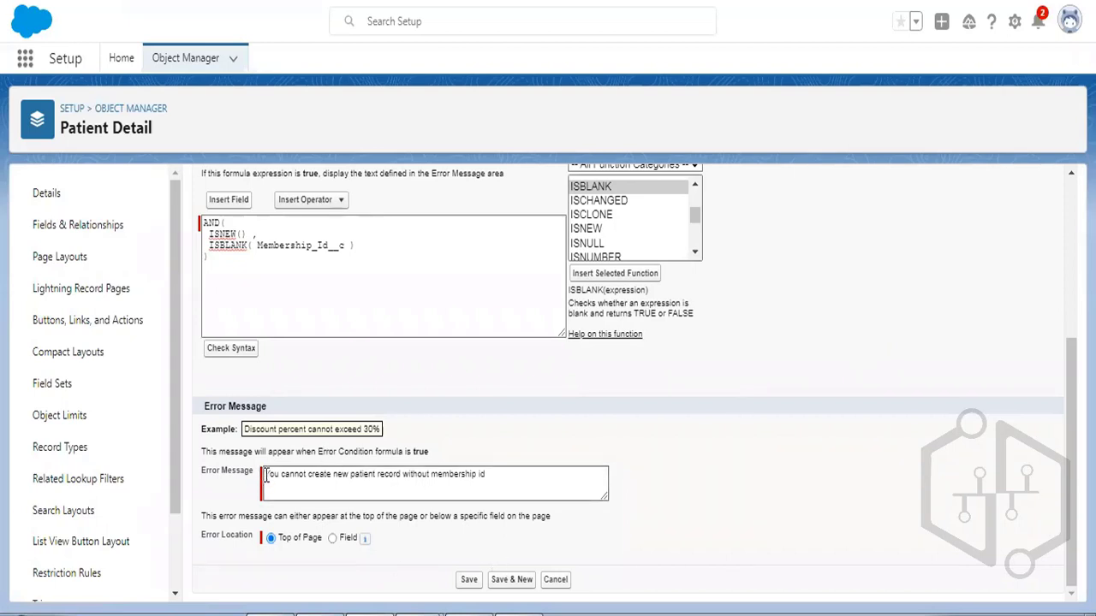
triple_click(490, 479)
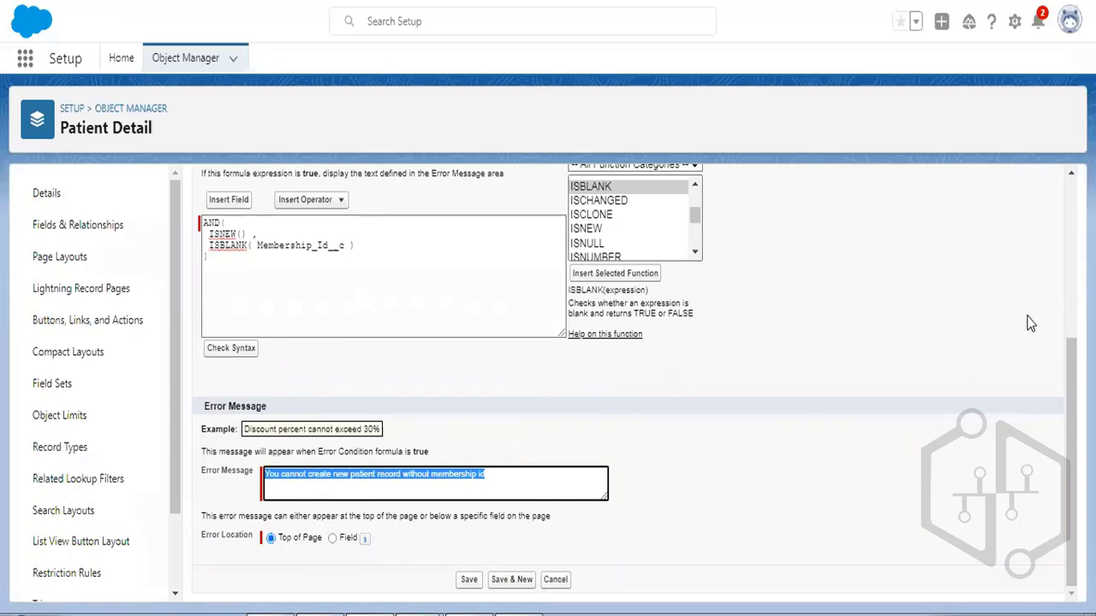
scroll(722, 276, "up", 3)
left_click(467, 268)
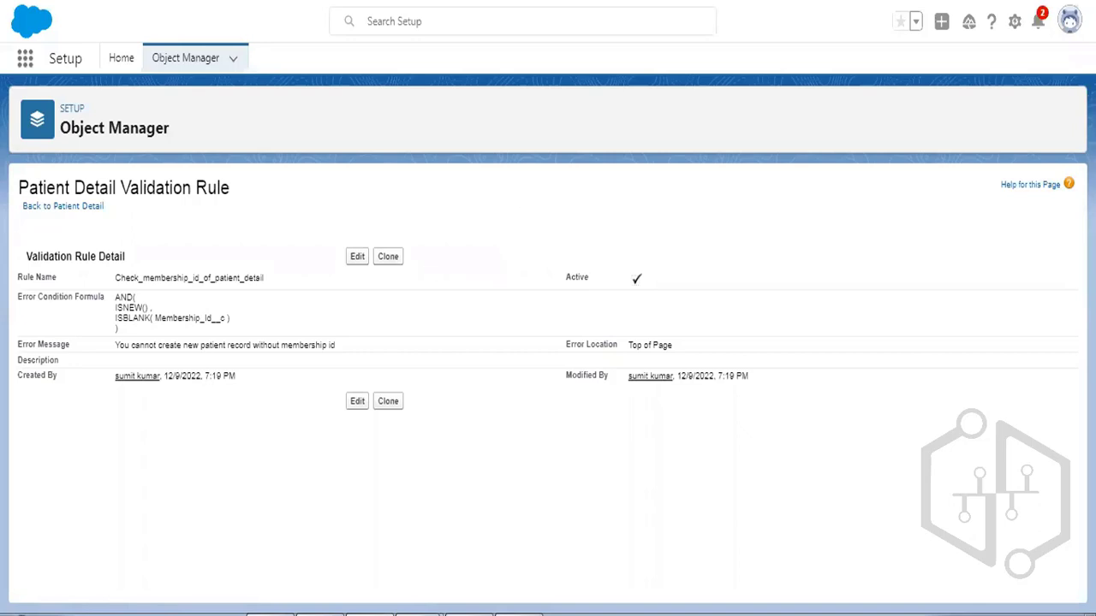
Close the Sumit record and open the Patient Details list through the App Launcher.
key("ctrl+shift+Tab")
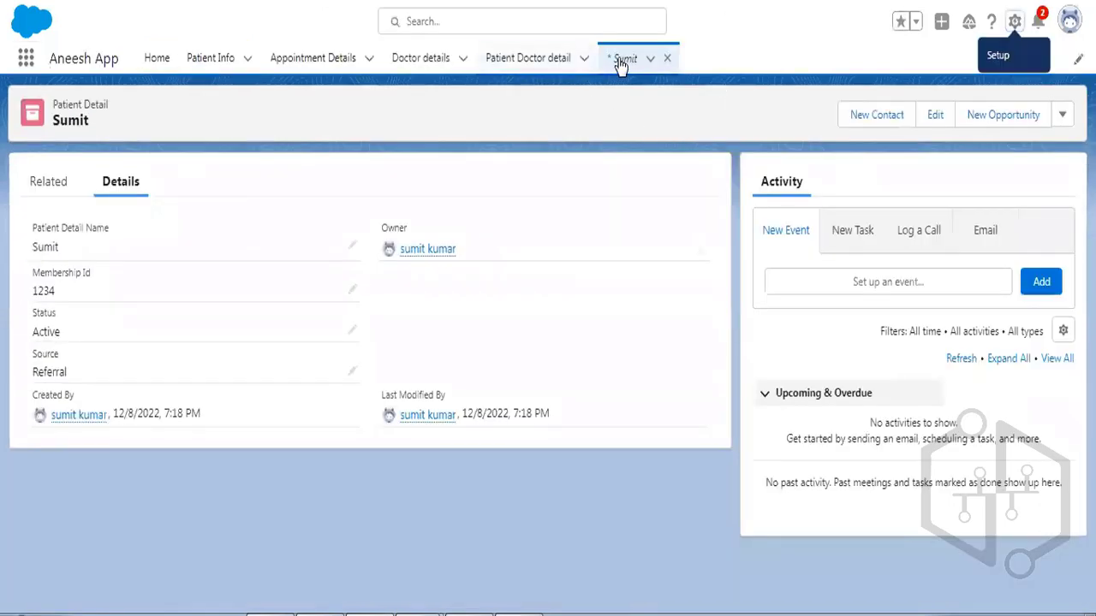
left_click(670, 59)
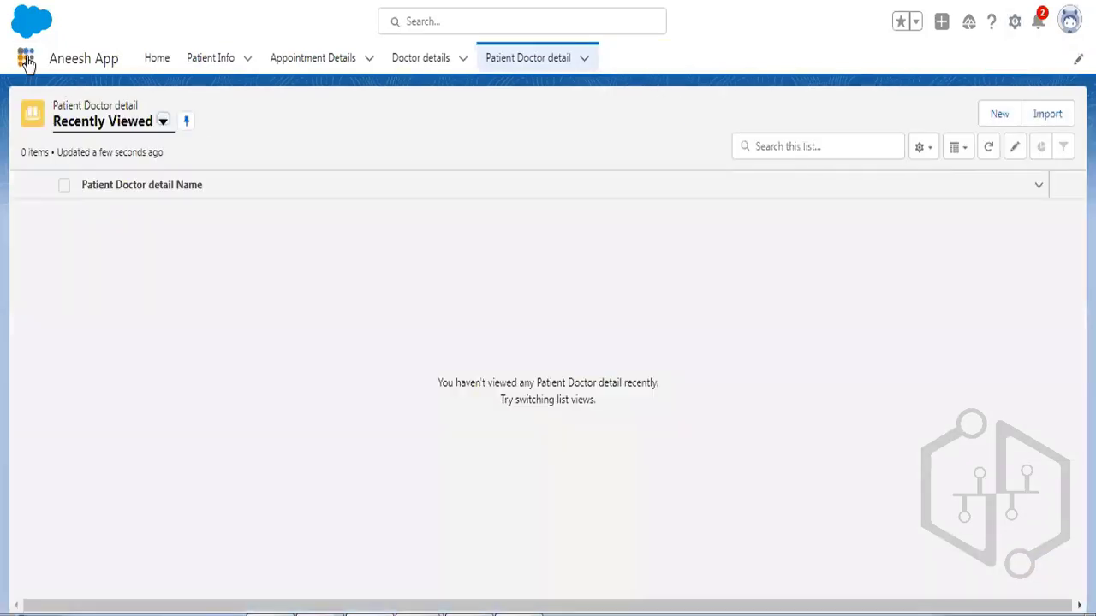
left_click(27, 60)
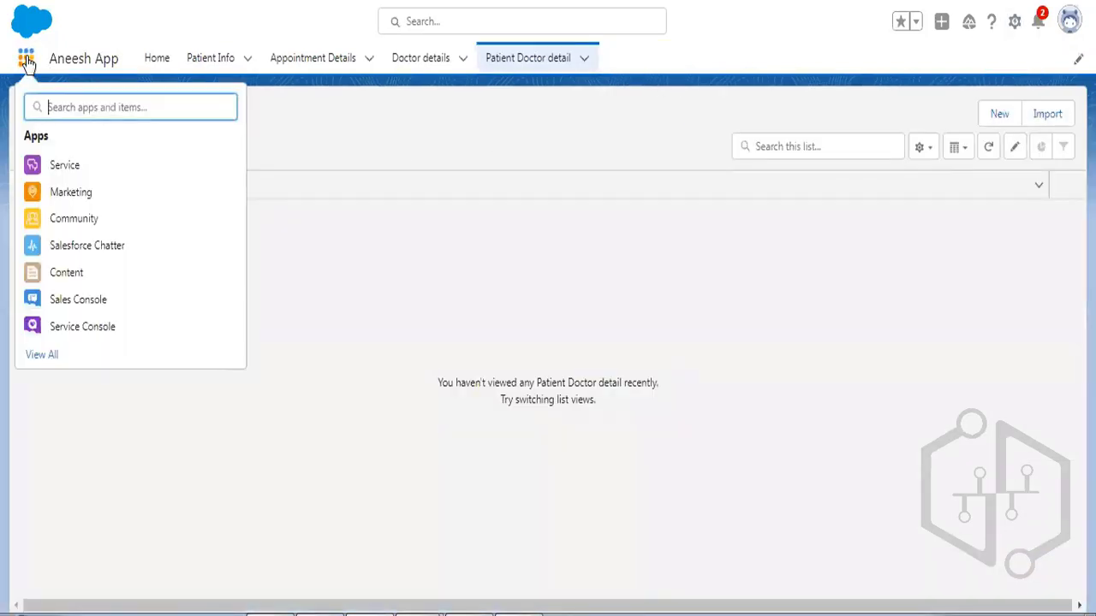
type("patie")
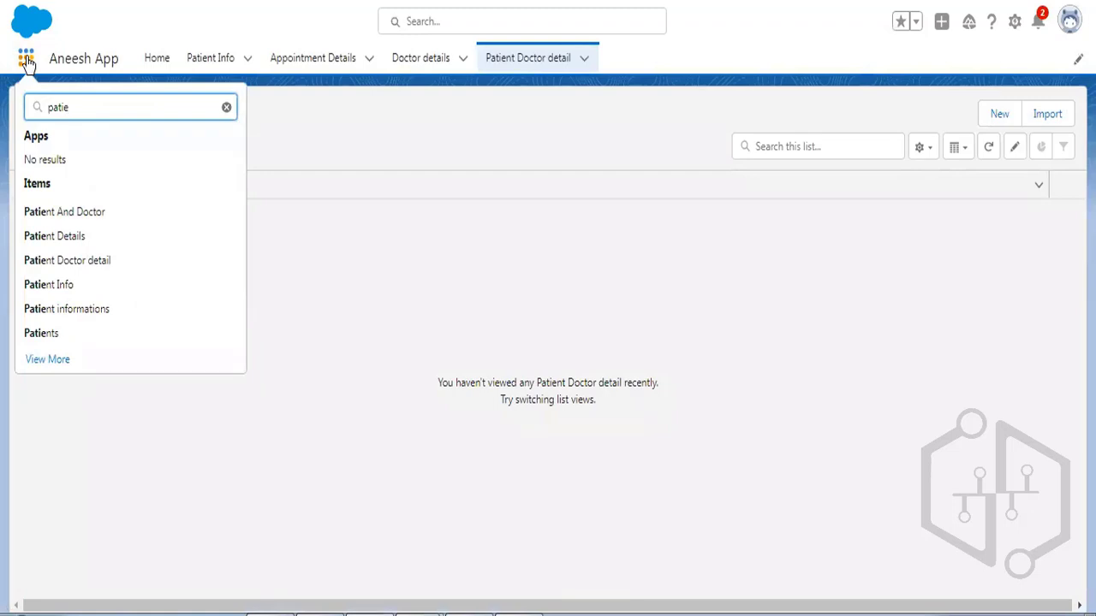
left_click(76, 242)
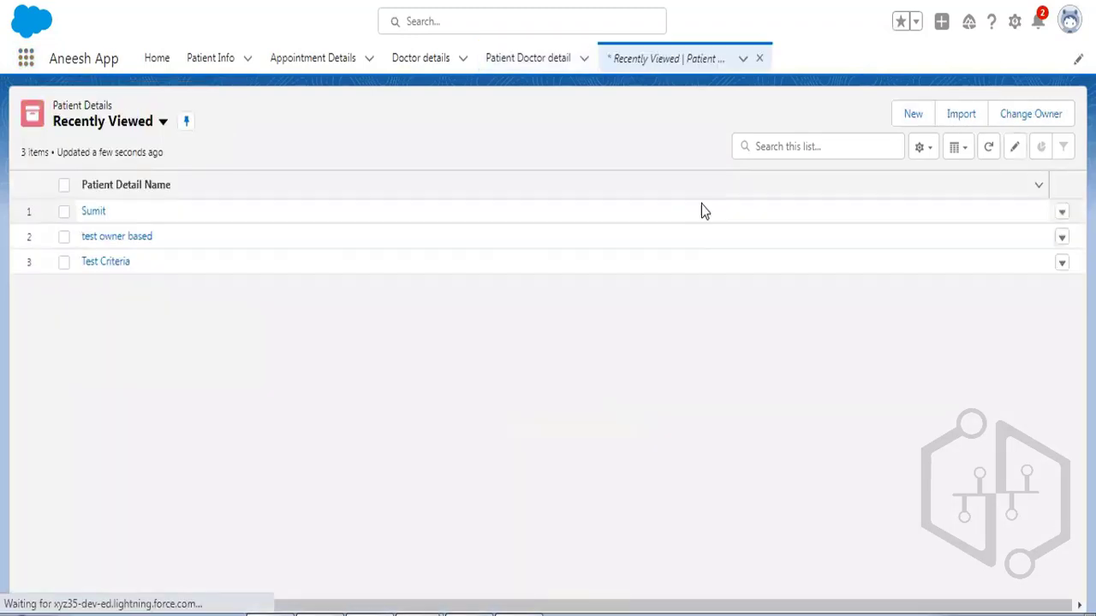
Save a new patient 'test' with Status Active and Source Referral, triggering the membership-id error.
left_click(908, 118)
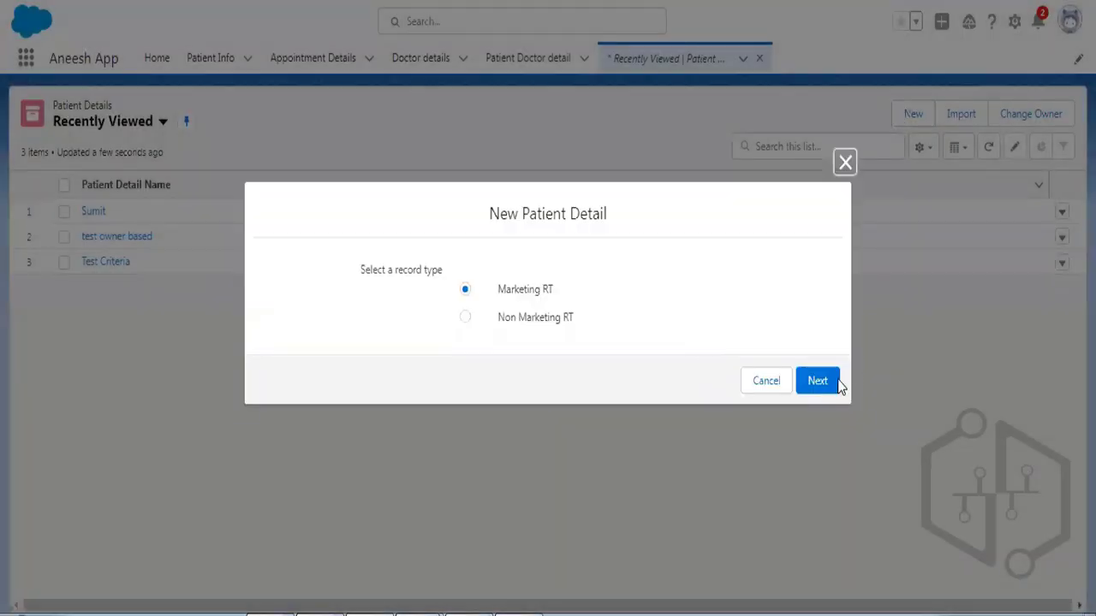
left_click(818, 381)
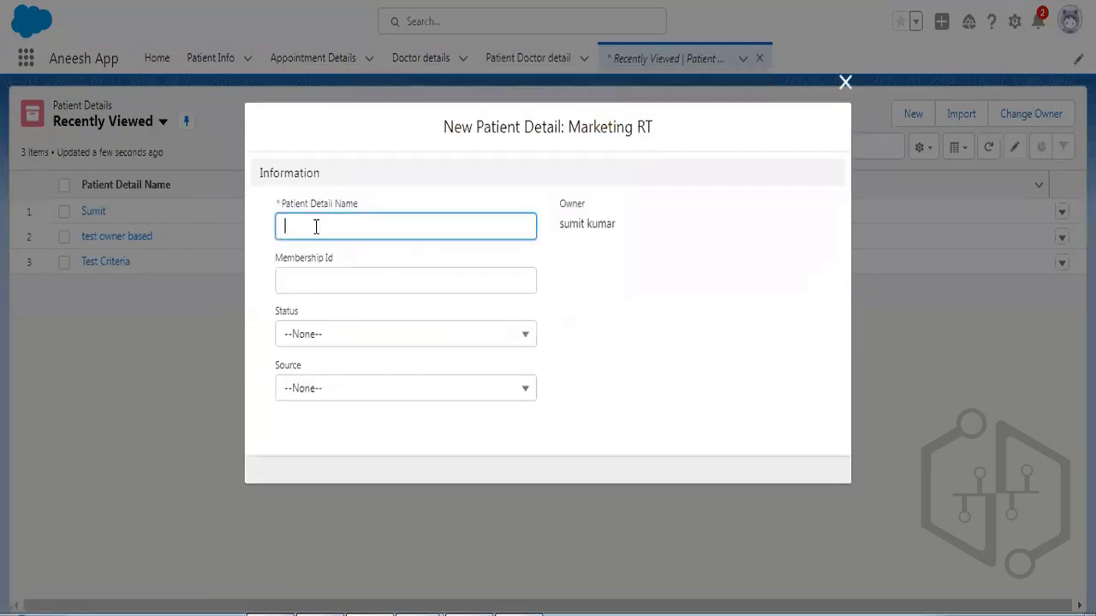
left_click(316, 227)
type("test")
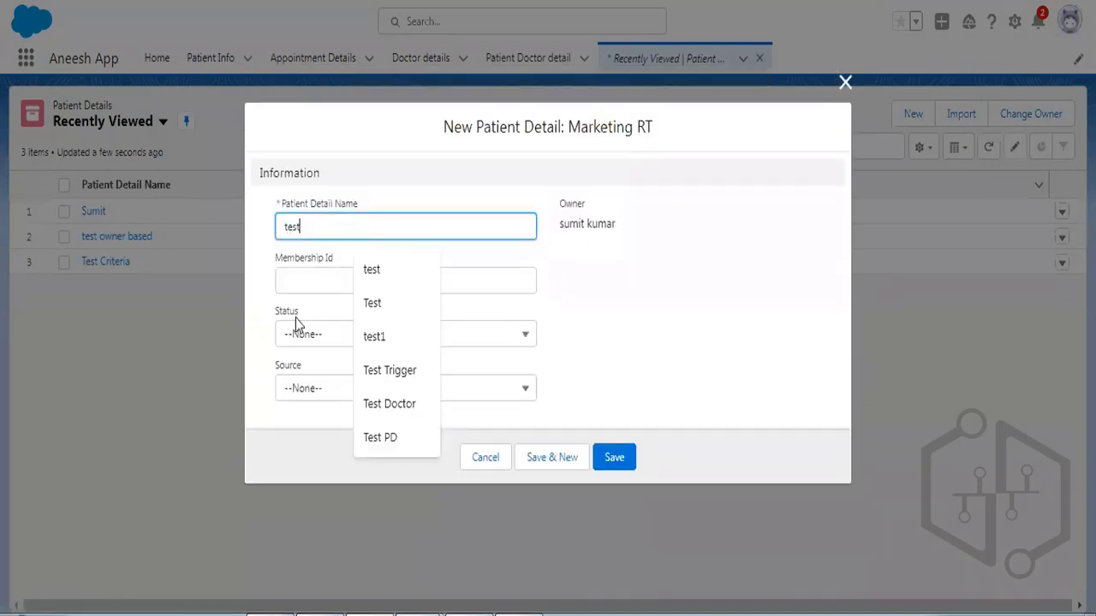
left_click(303, 334)
left_click(318, 396)
left_click(326, 389)
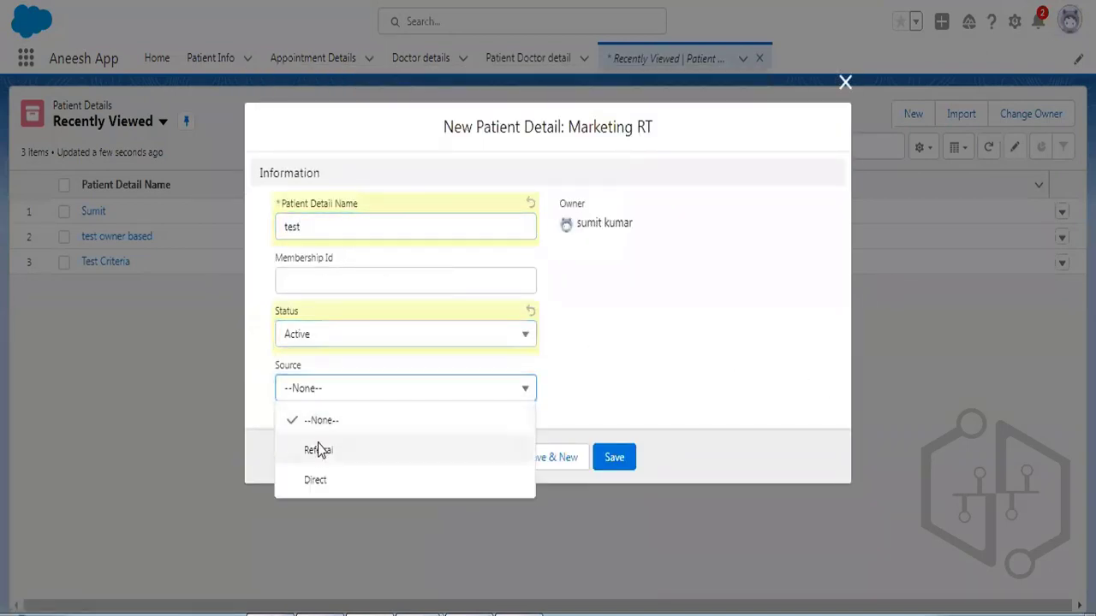
left_click(317, 451)
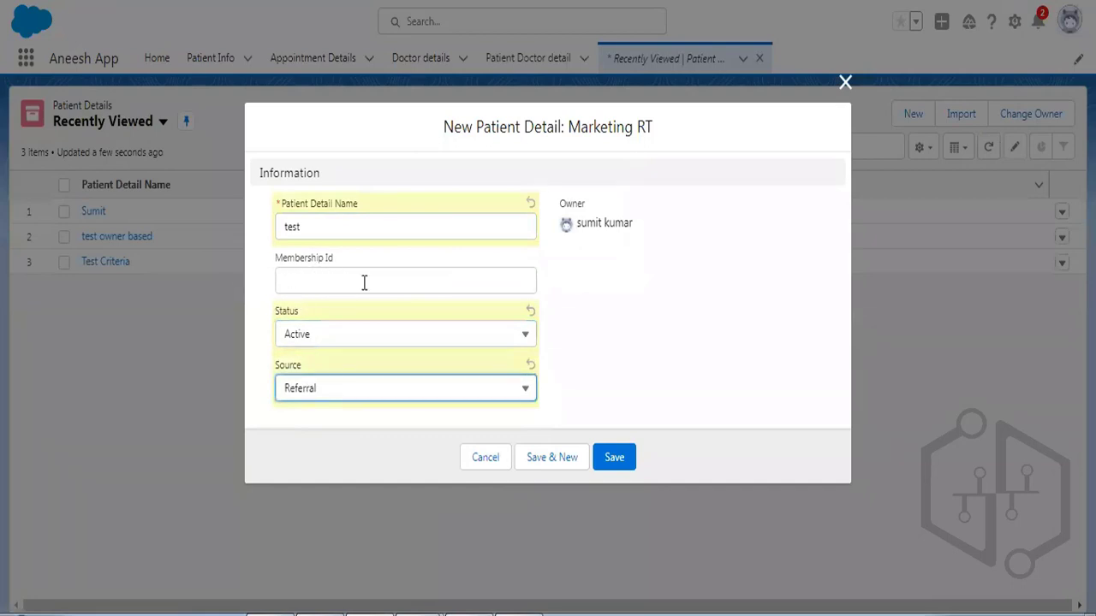
left_click(616, 467)
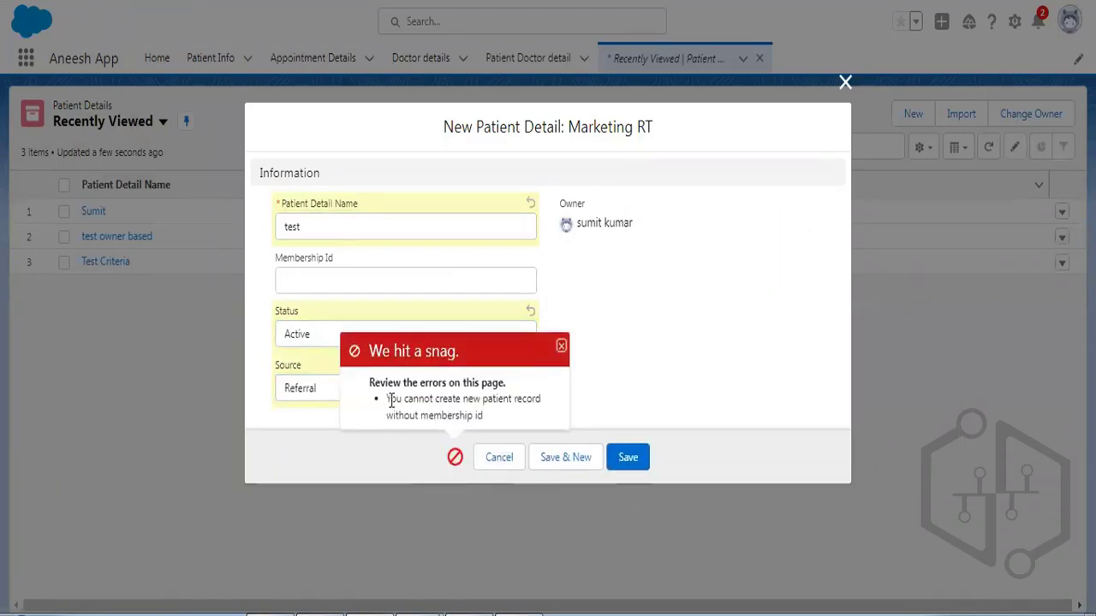
triple_click(404, 399)
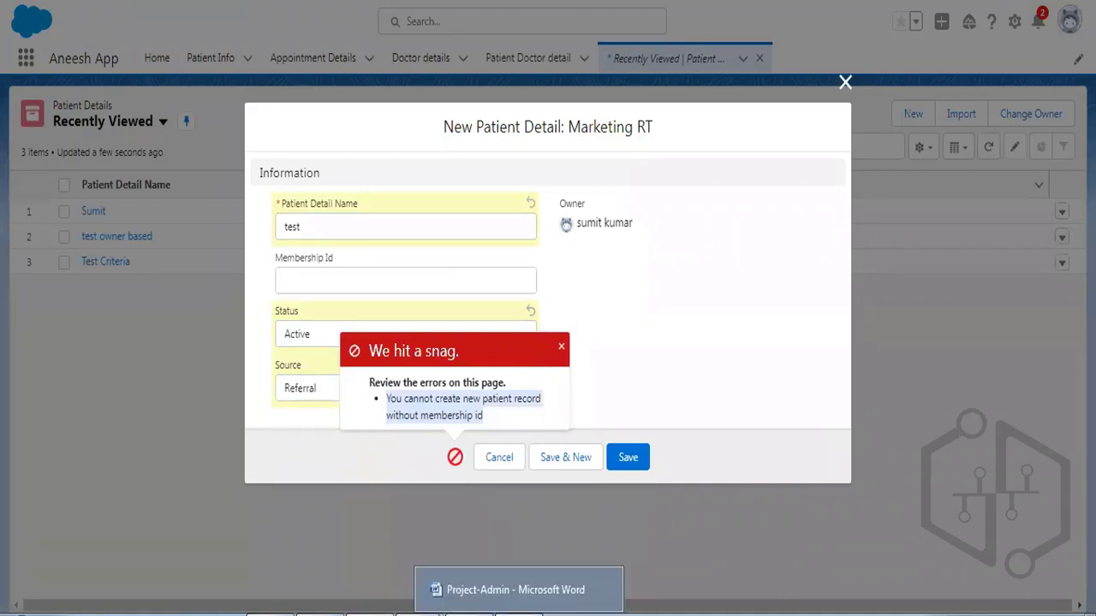
Highlight business rule 1 green in Word, then cancel the unsaved test patient form.
left_click(520, 614)
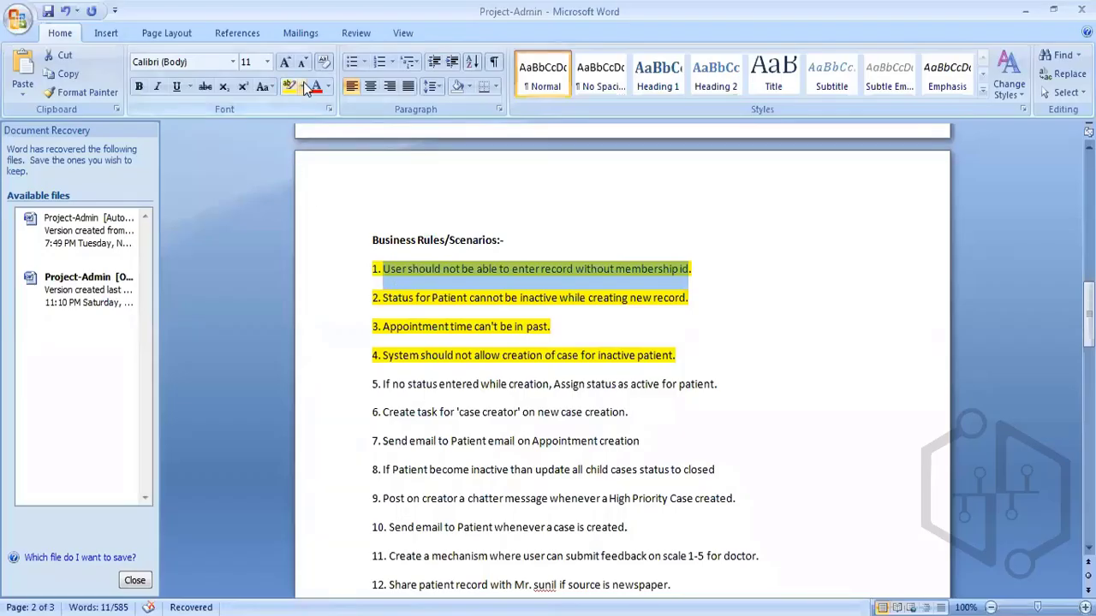
left_click(301, 86)
left_click(318, 113)
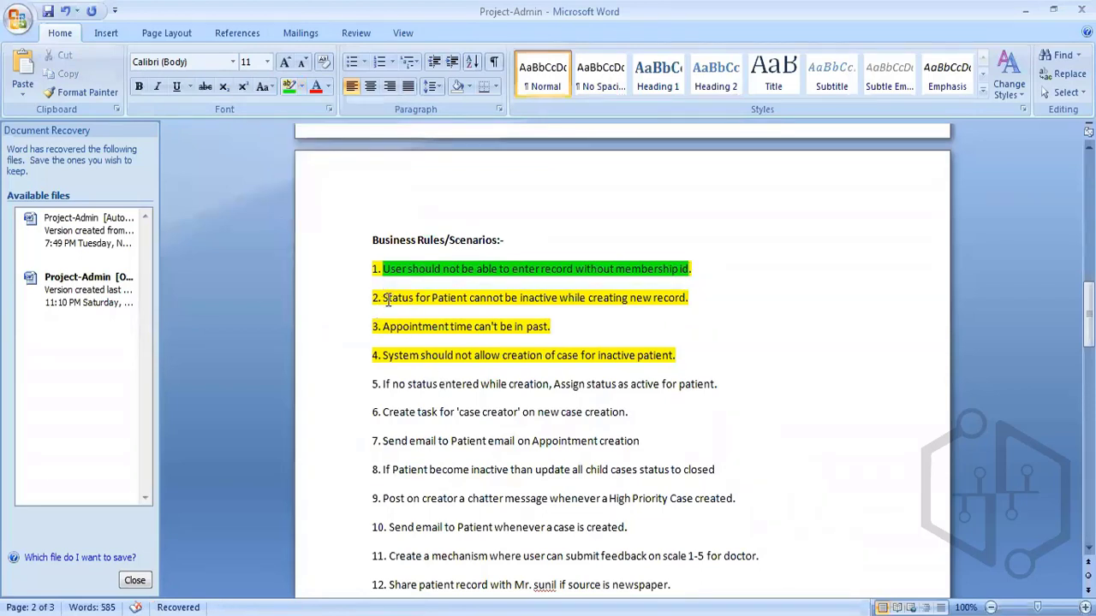
left_click_drag(383, 298, 676, 302)
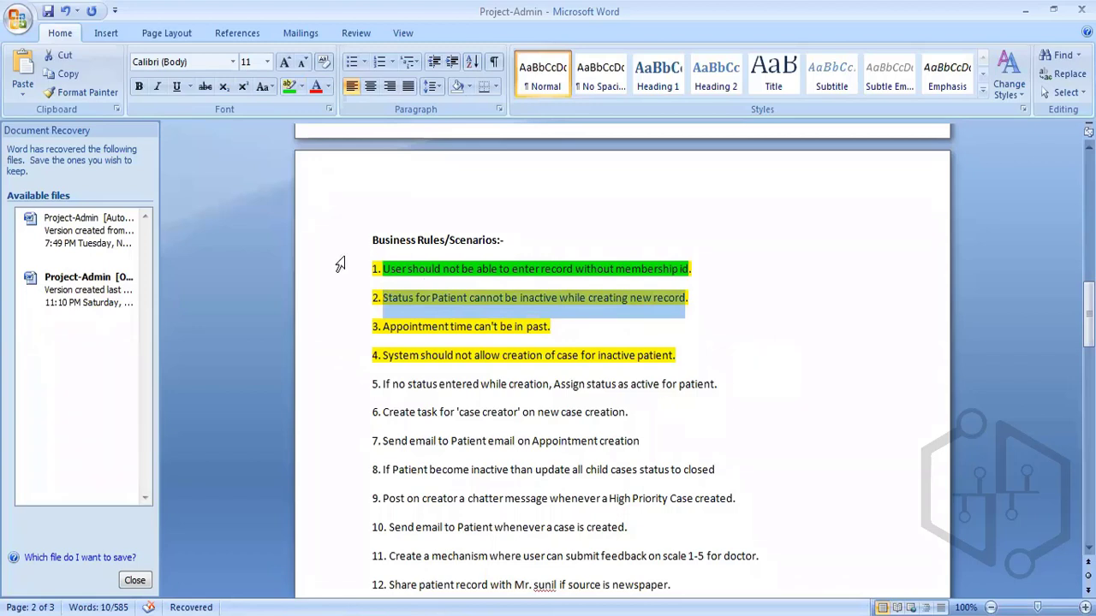
left_click(369, 613)
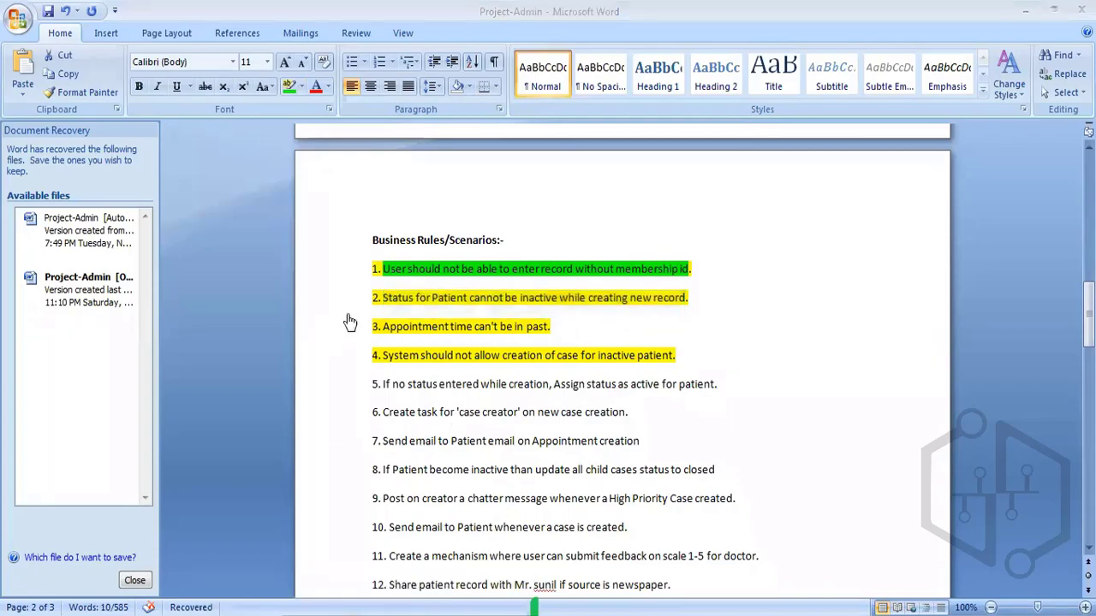
left_click(501, 458)
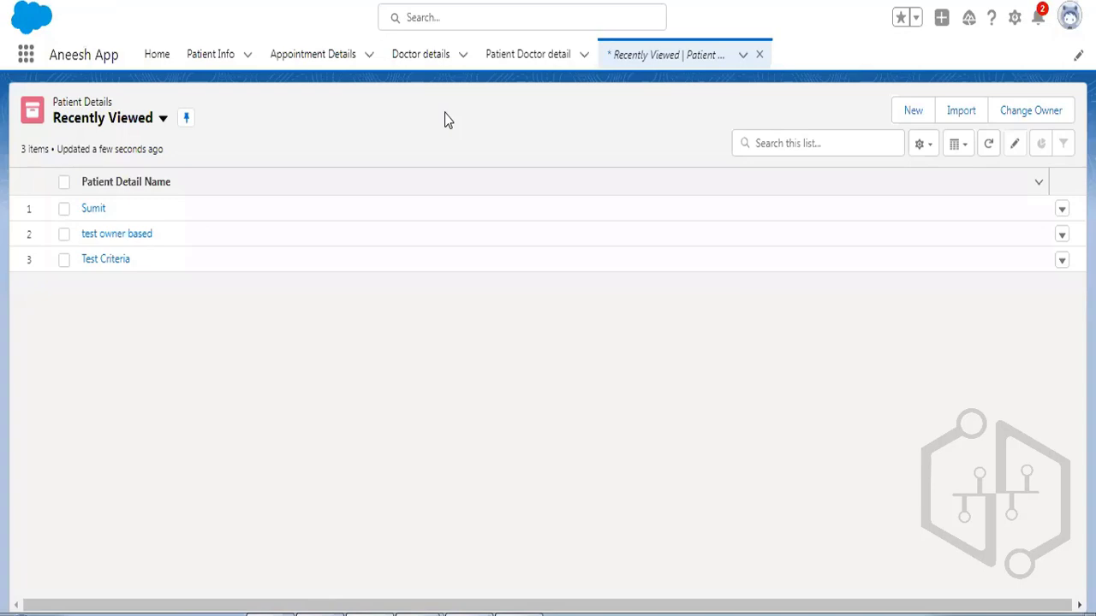
Return to the Patient Detail object's Validation Rules and begin a new rule.
left_click(480, 2)
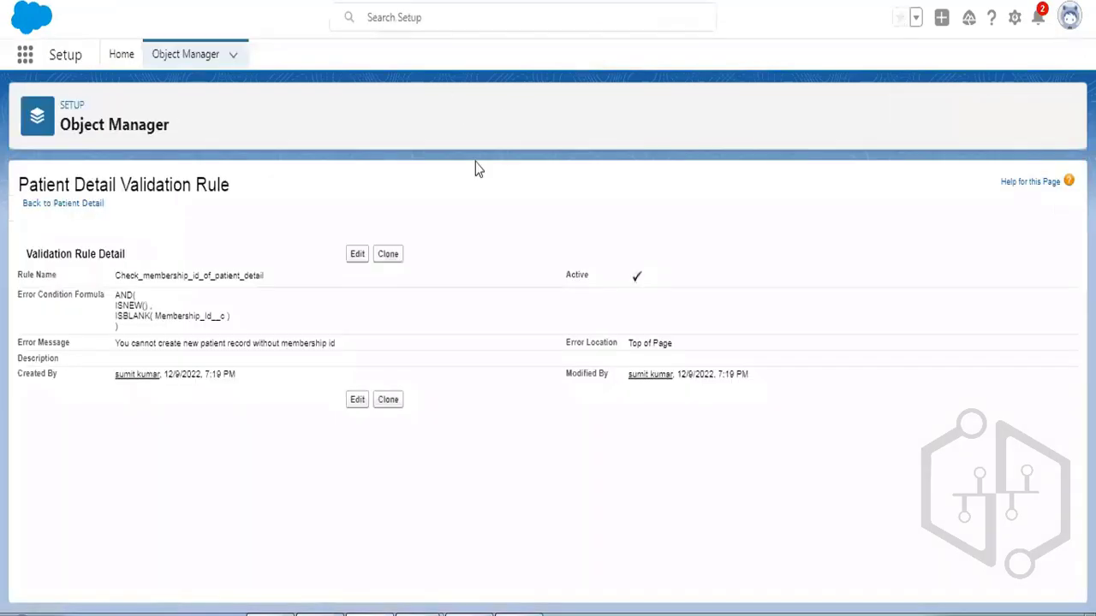
left_click(67, 204)
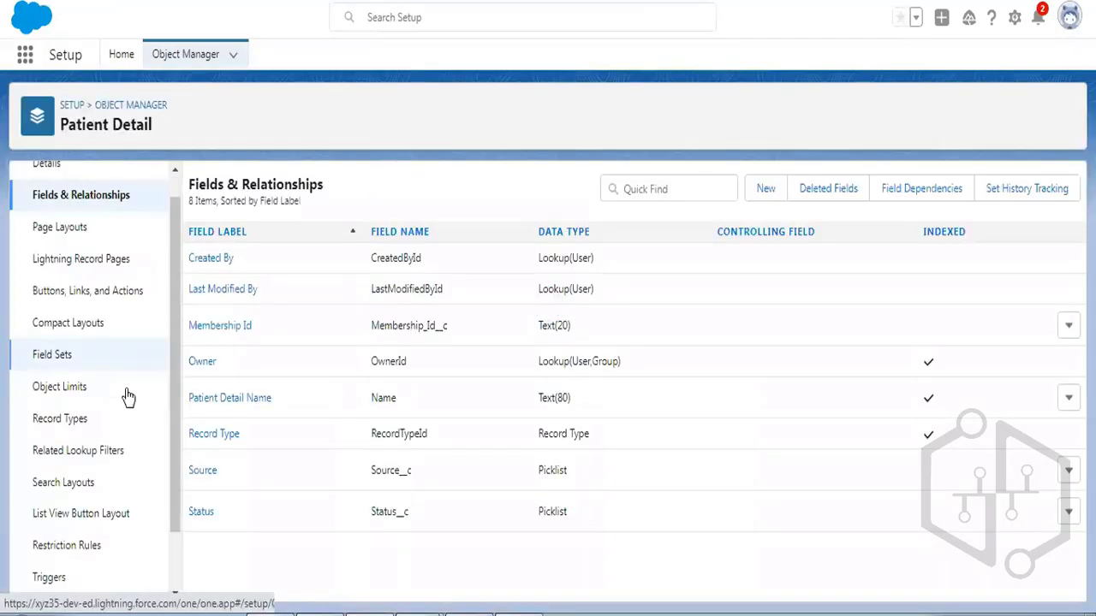
scroll(102, 445, "down", 1)
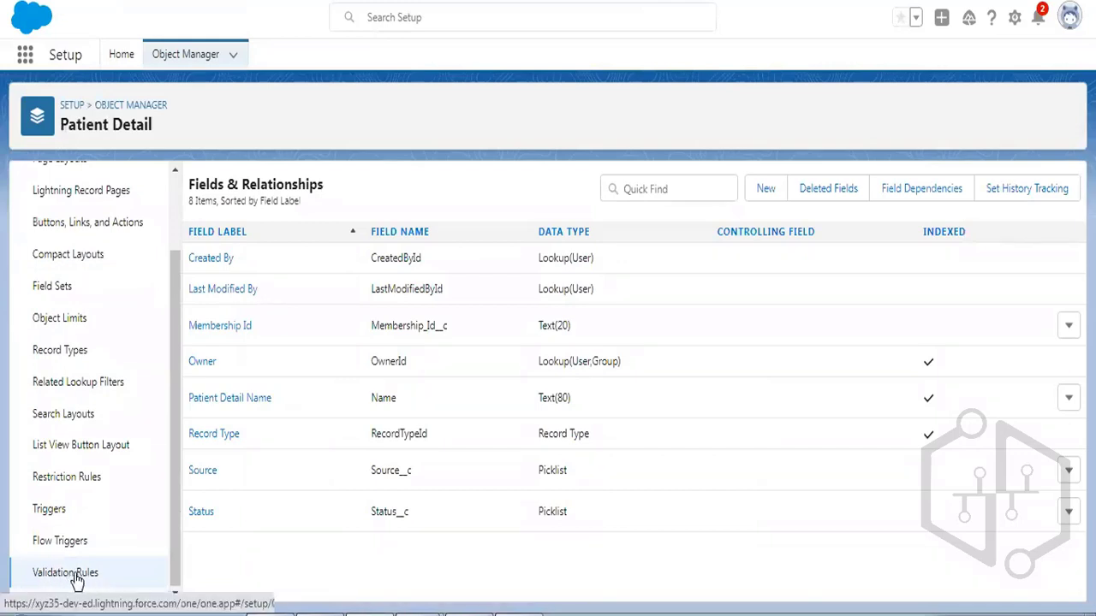
left_click(69, 574)
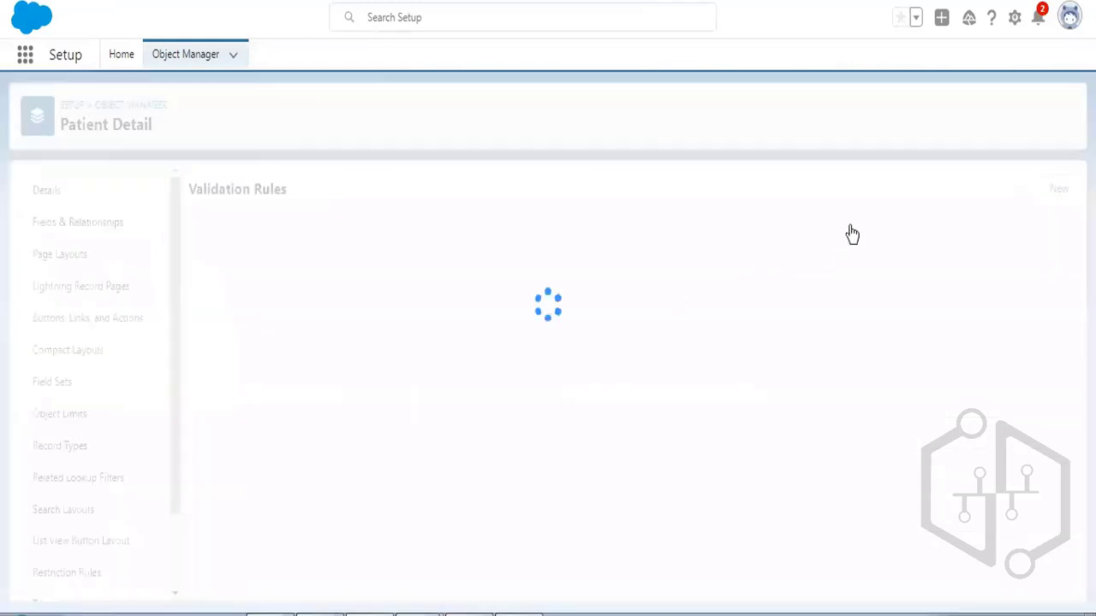
left_click(1058, 199)
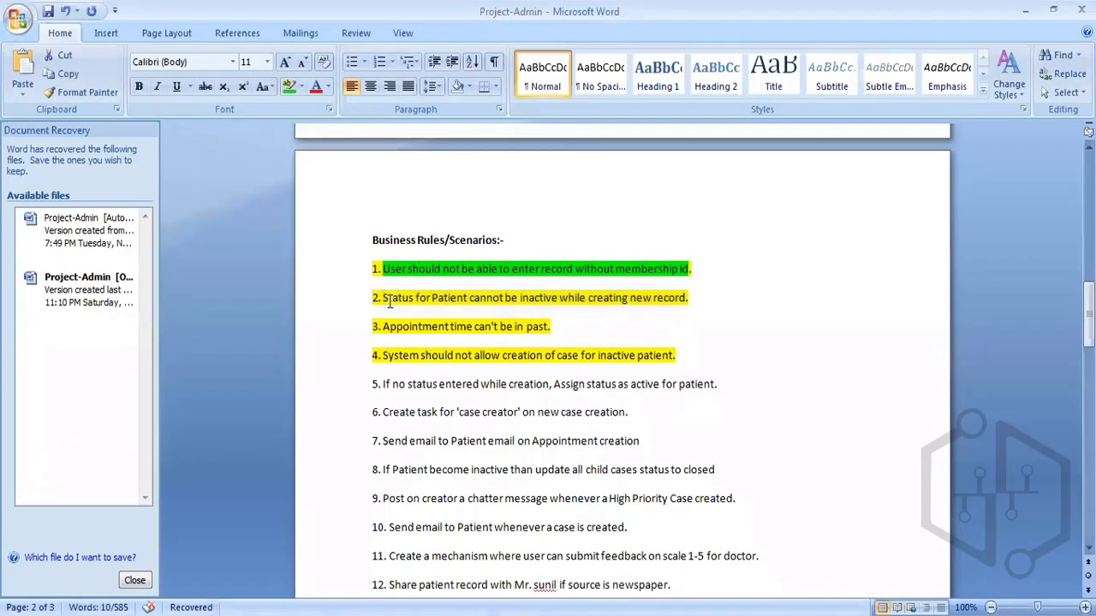
Select rule 2 on inactive status in Word, then select all old notes in Notepad++ 'new 12'.
left_click_drag(382, 298, 686, 298)
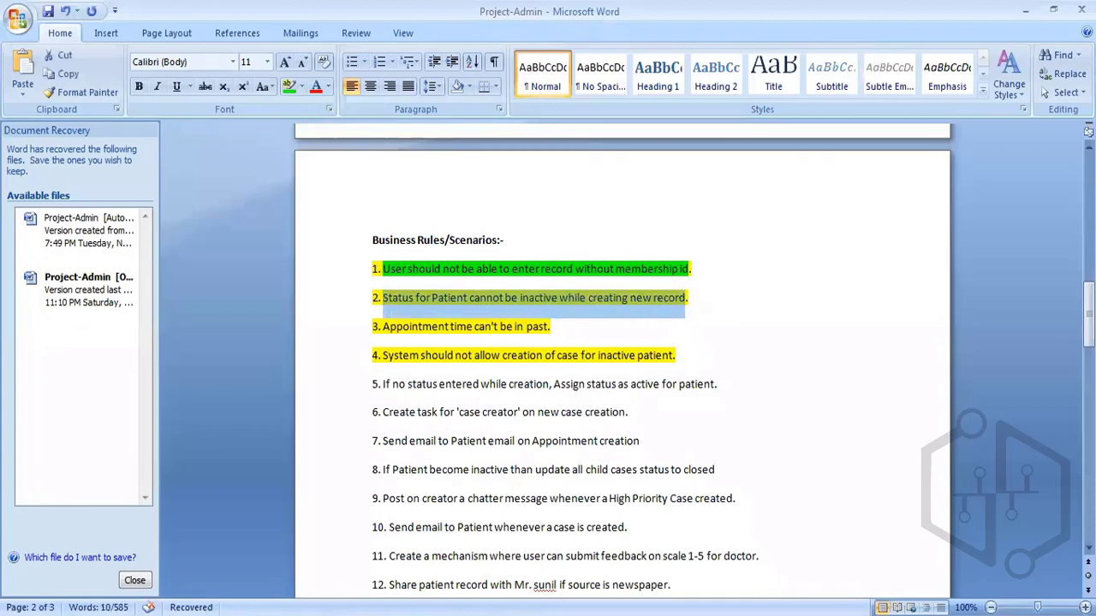
key("alt+Tab")
left_click_drag(88, 157, 37, 88)
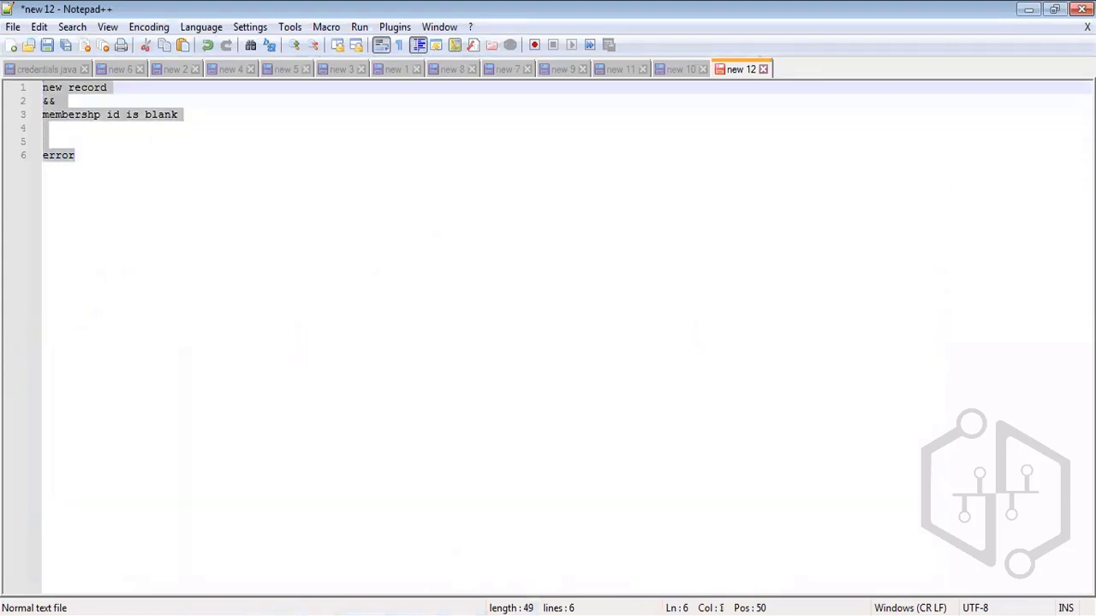
Replace the Notepad++ notes with 'isnew' and 'status =inactive' on separate lines.
key("alt+Tab")
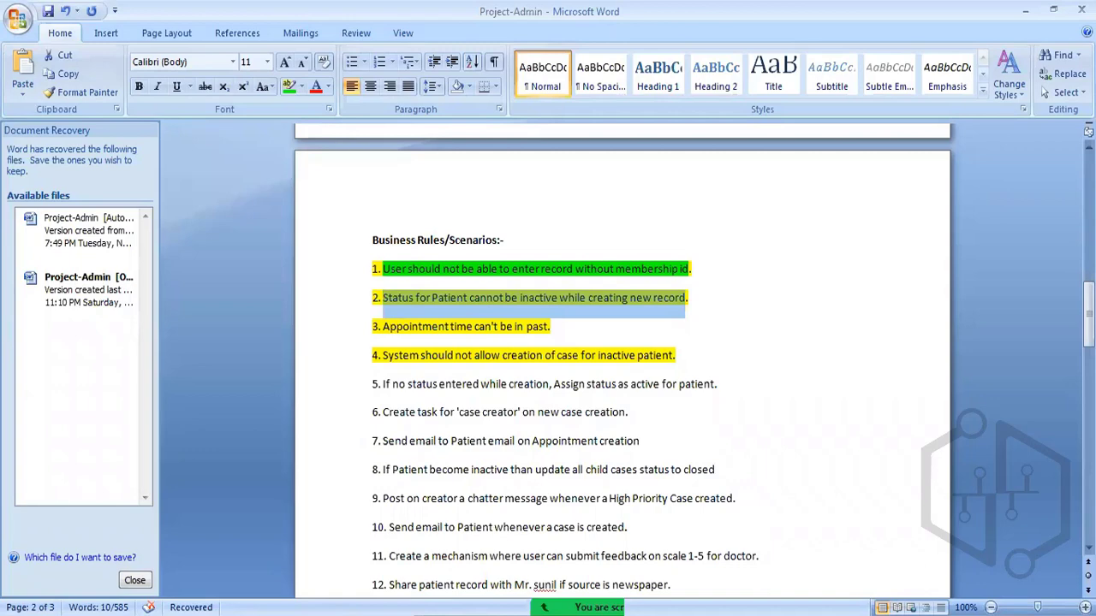
key("alt+Tab")
type("isne")
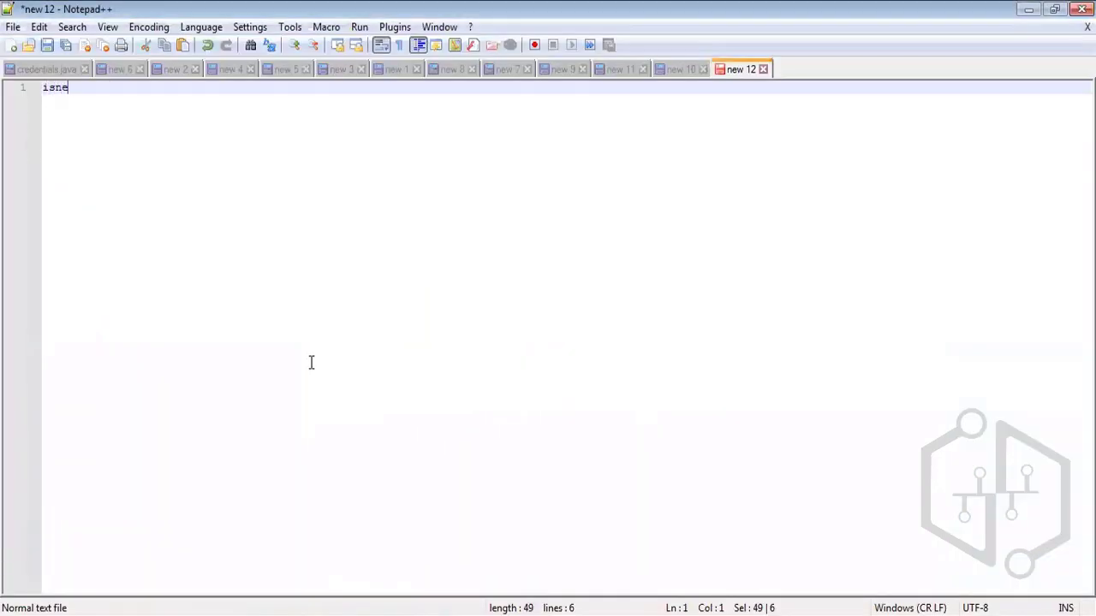
type("w")
key("Return")
key("Return")
type("sta")
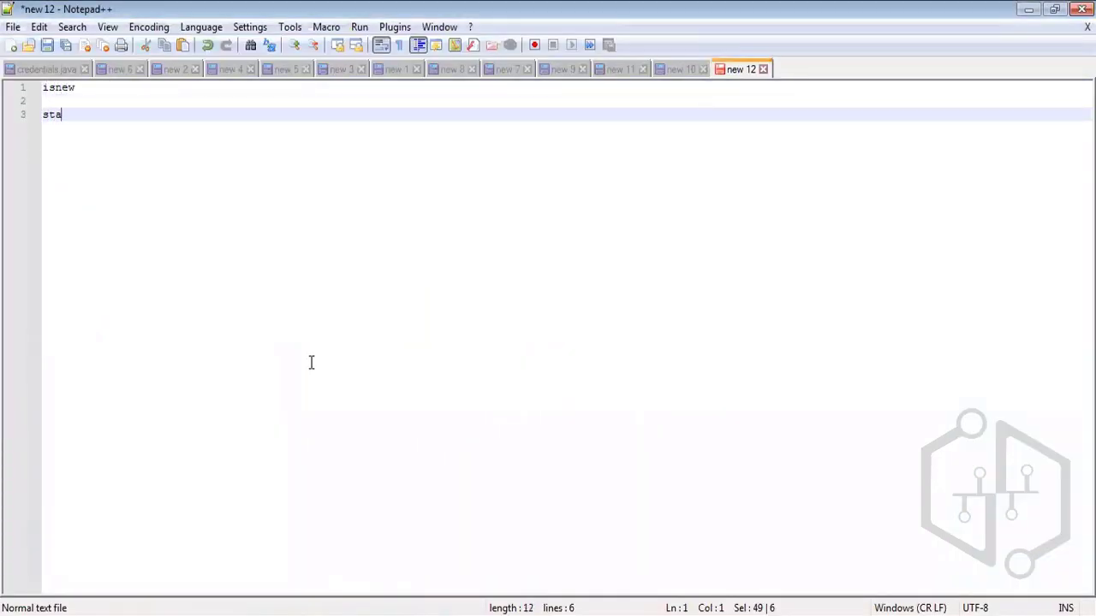
type("tus =inactive")
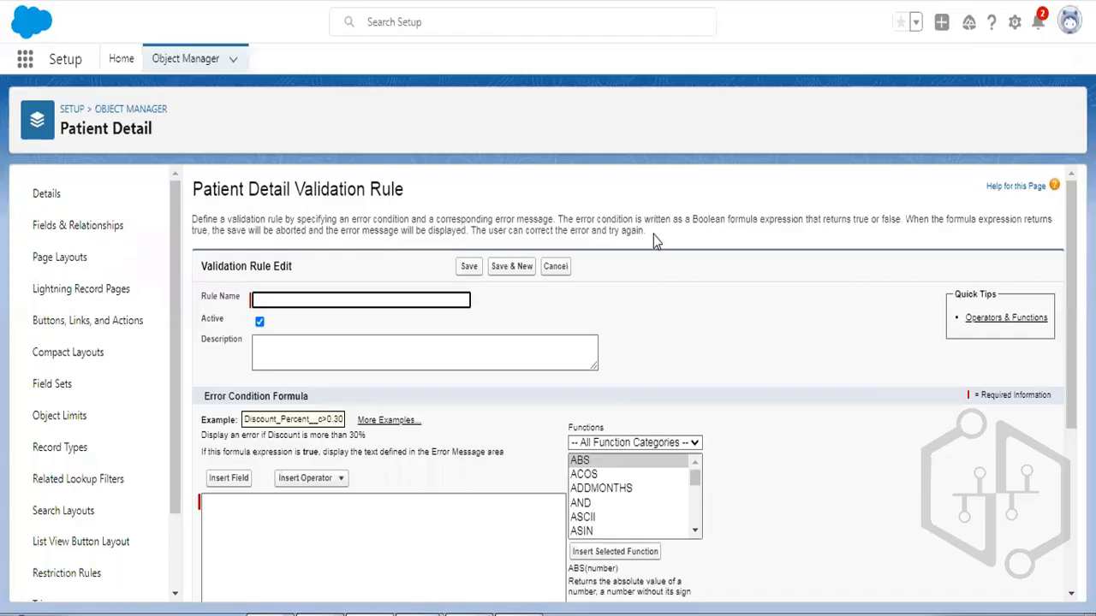
Enter 'Check status' as the new validation rule's Rule Name.
scroll(694, 232, "down", 2)
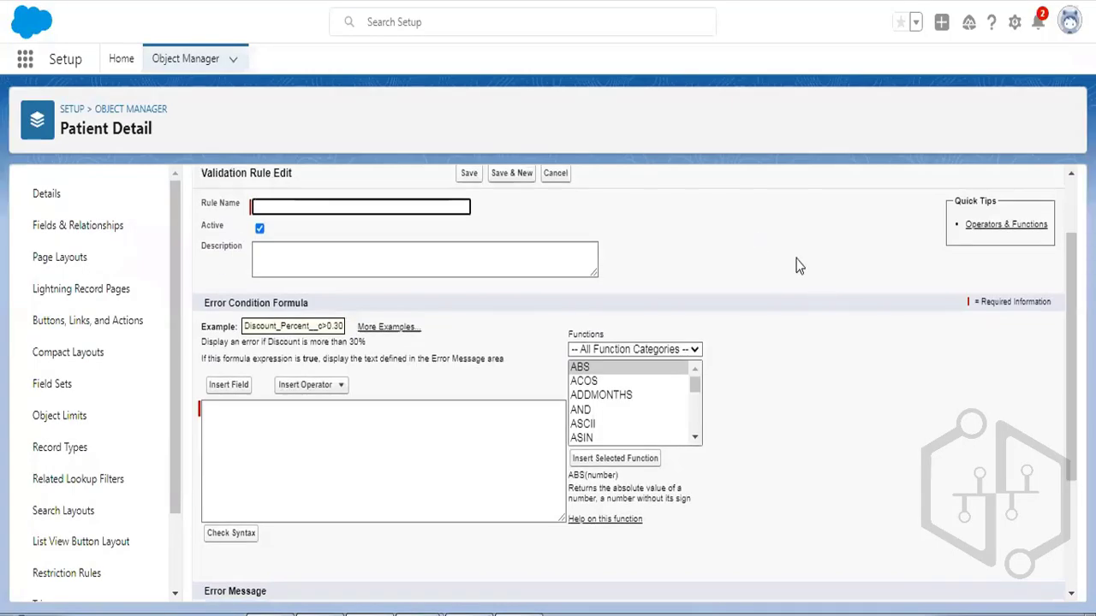
left_click(270, 203)
type("C")
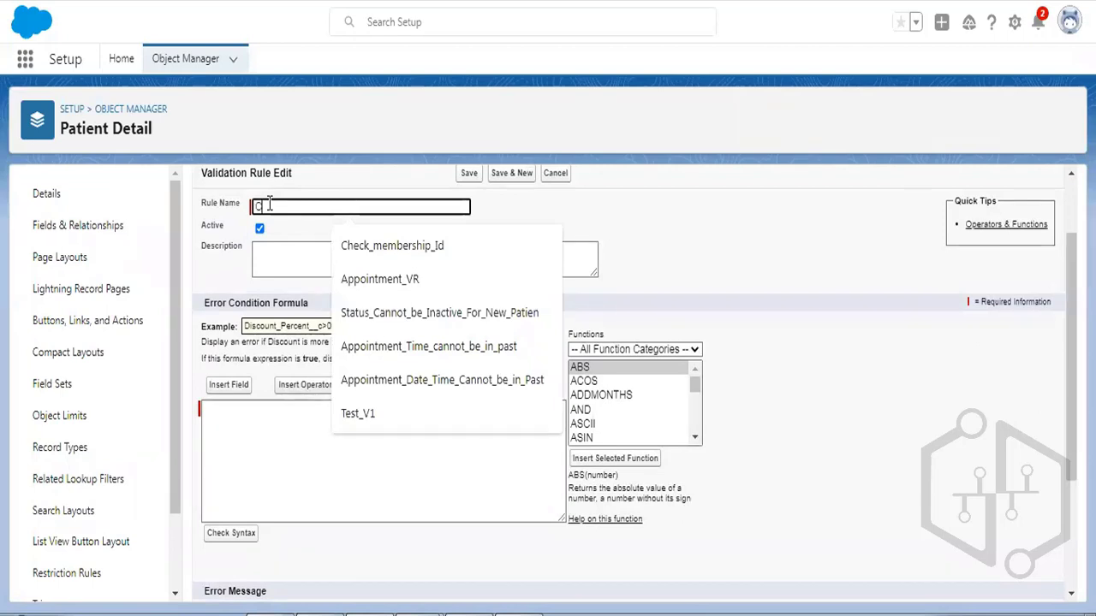
type("heck status")
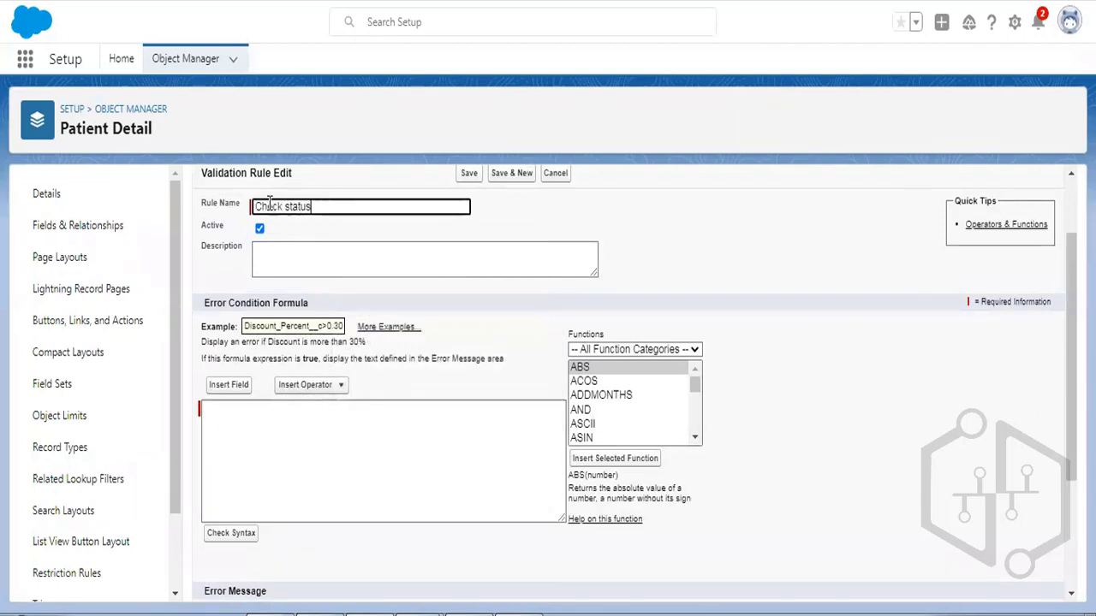
left_click(275, 415)
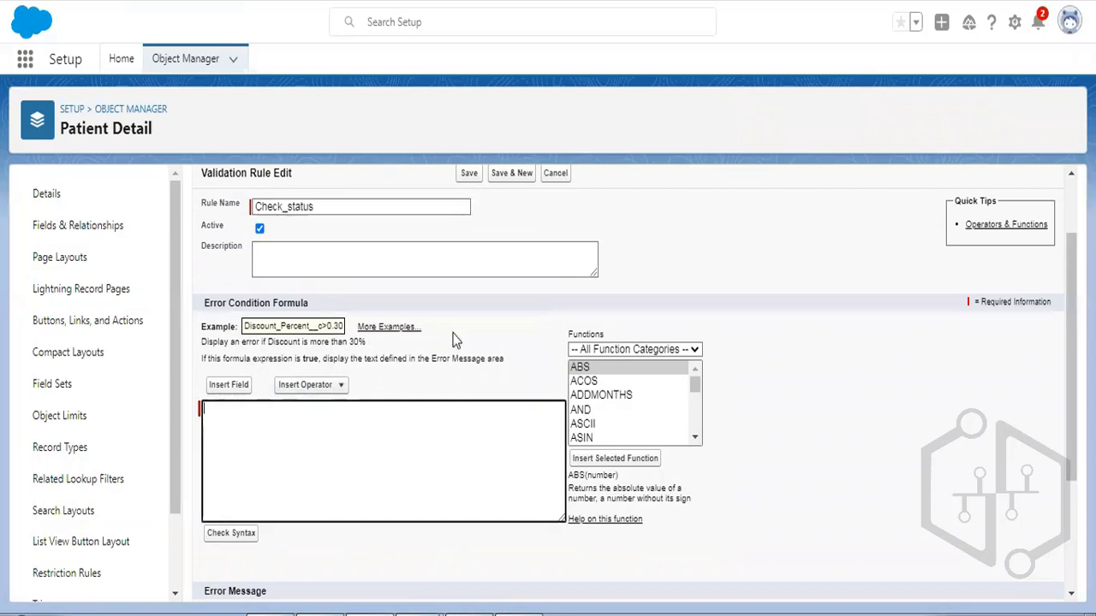
Insert ISNEW() into the Error Condition Formula, followed by a comma and a new line.
left_click(635, 368)
scroll(634, 377, "down", 6)
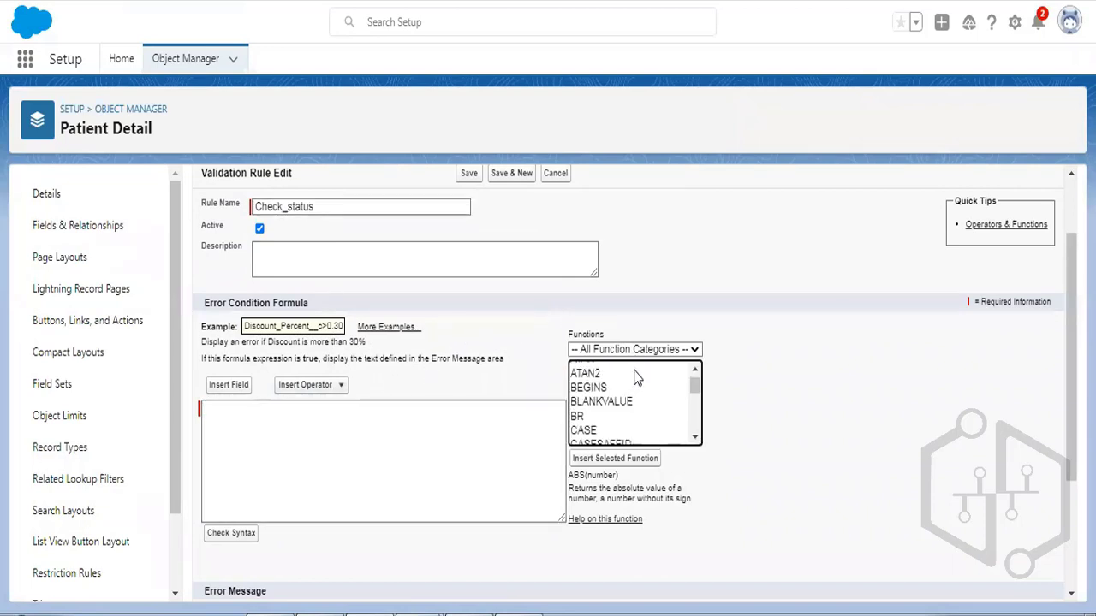
scroll(635, 377, "down", 5)
scroll(634, 375, "up", 3)
scroll(631, 375, "down", 3)
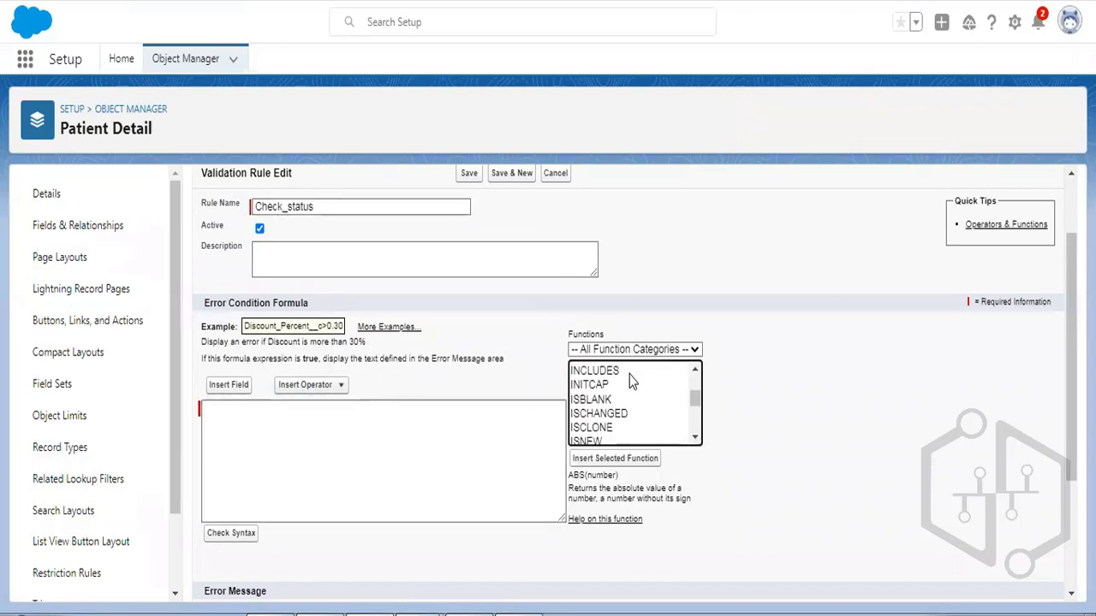
left_click(591, 441)
left_click(610, 458)
scroll(500, 299, "down", 1)
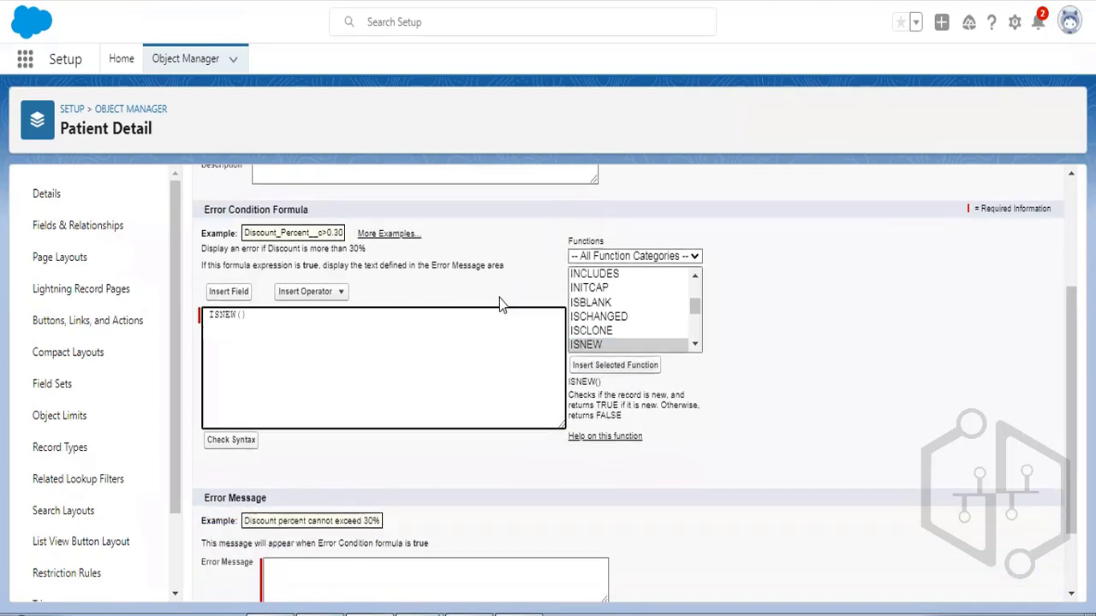
type(",")
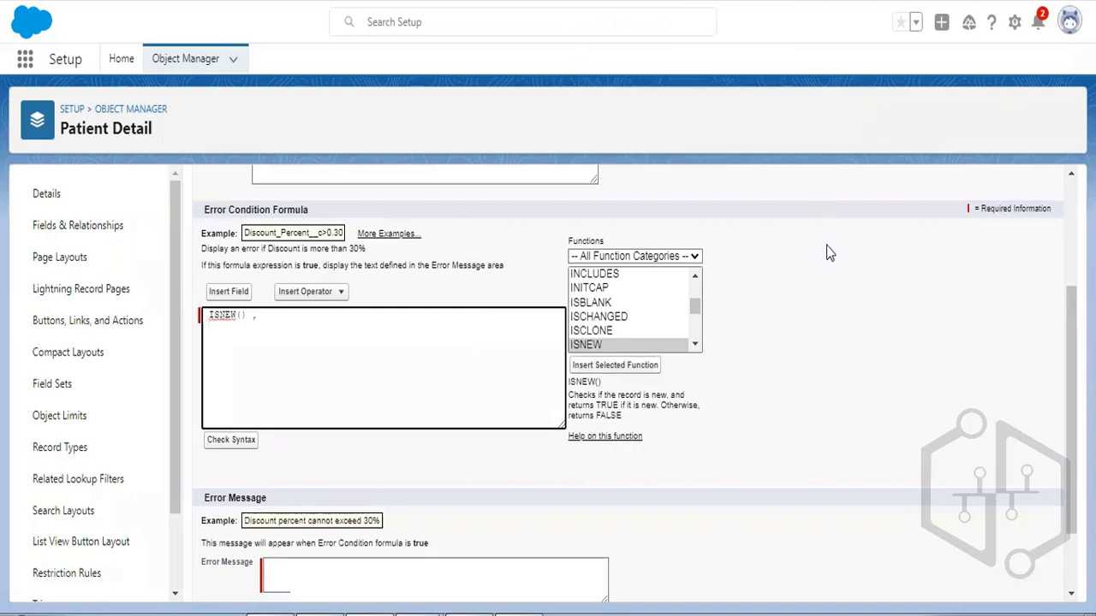
key("Return")
Add ISPICKVAL on the second line and clear its picklist_field placeholder.
left_click(695, 344)
left_click(695, 344)
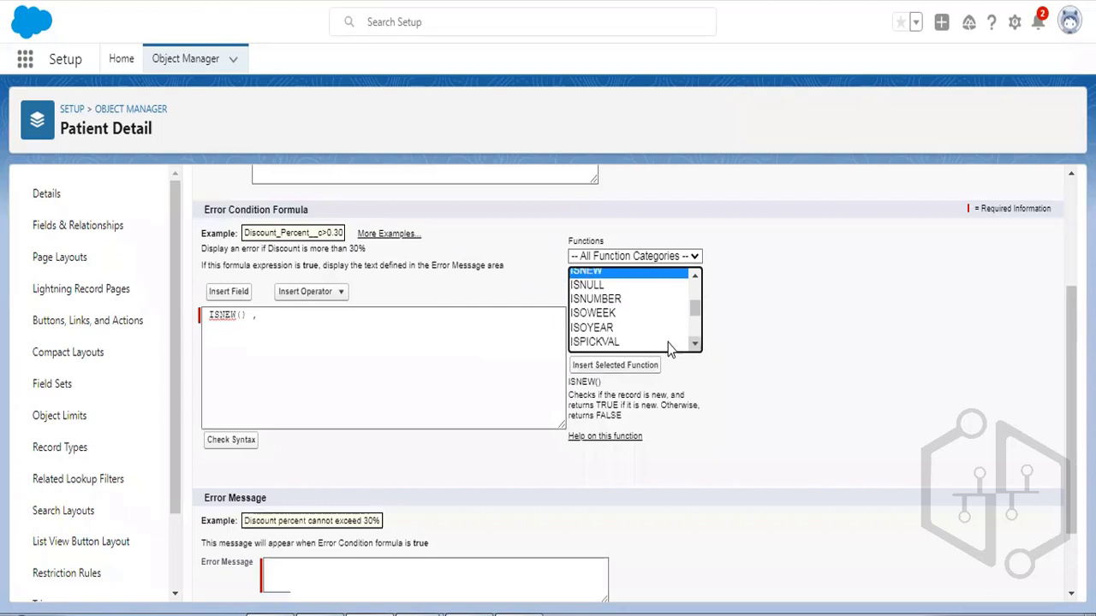
left_click(616, 343)
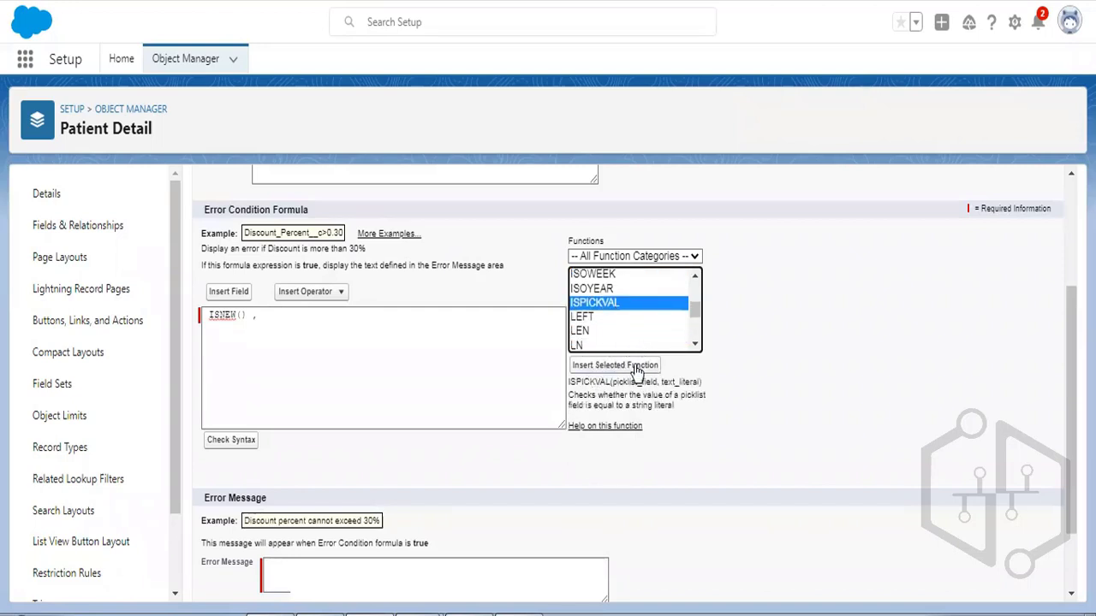
left_click(636, 370)
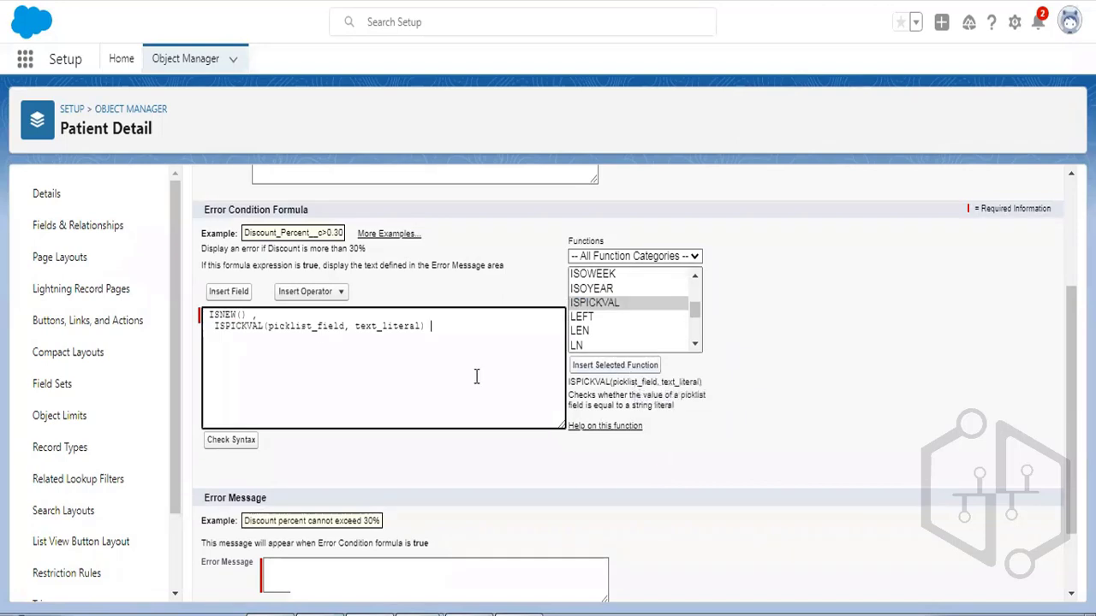
left_click(214, 329)
key("BackSpace")
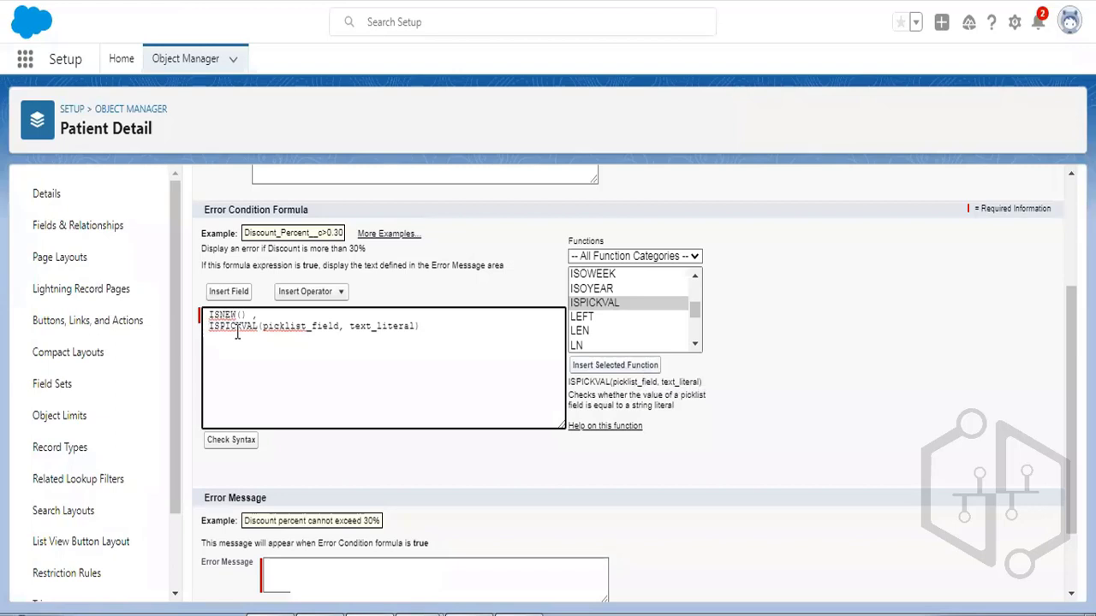
double_click(279, 325)
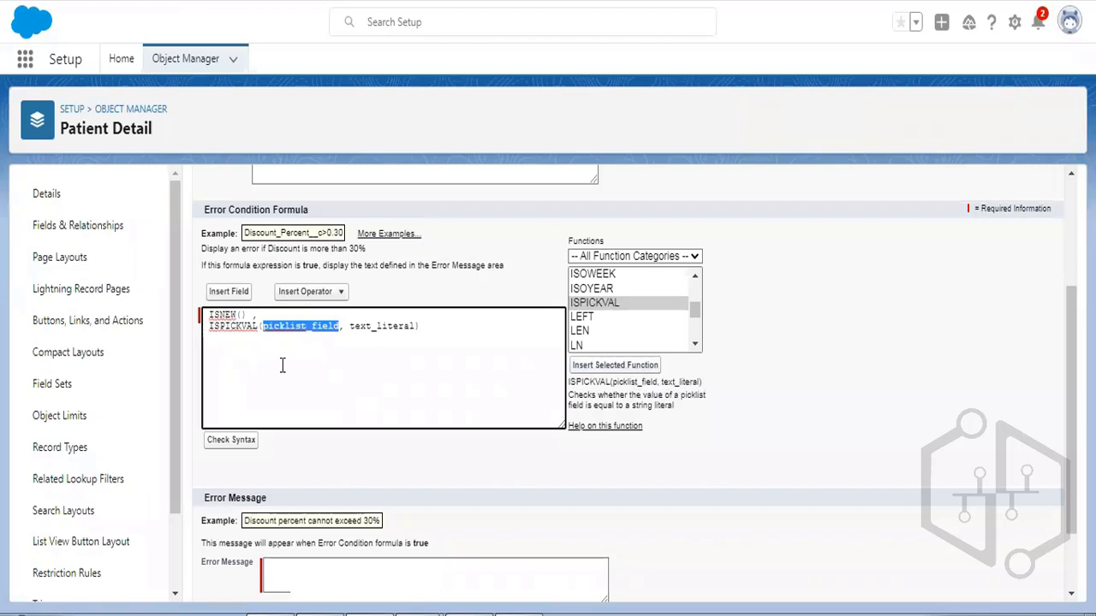
key("BackSpace")
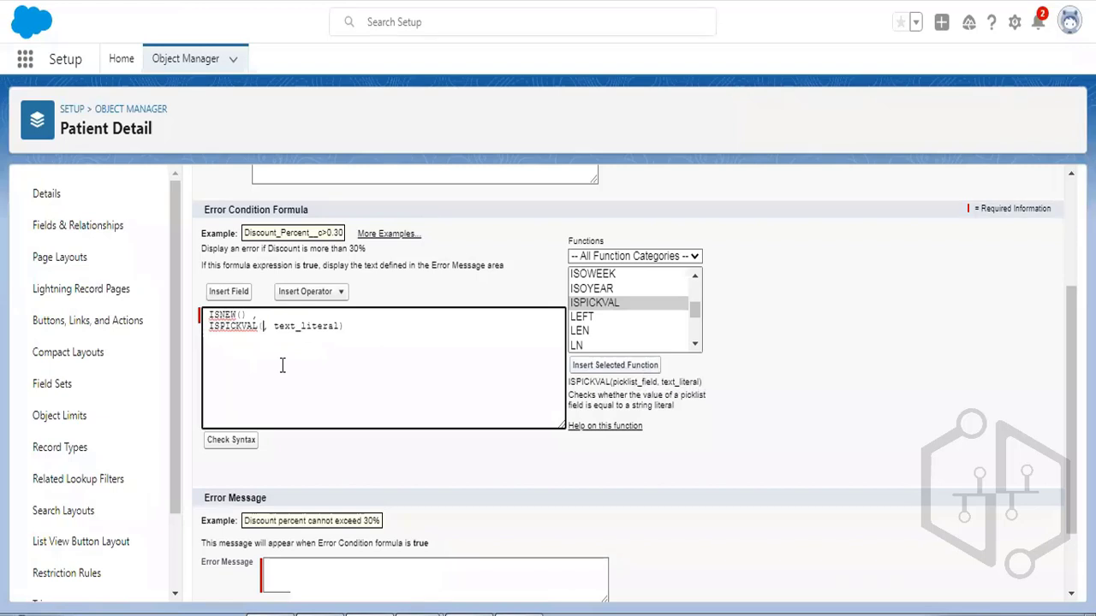
left_click(229, 292)
Insert Patient Detail's Status__c into ISPICKVAL and replace text_literal with 'Inactive'.
left_click(419, 326)
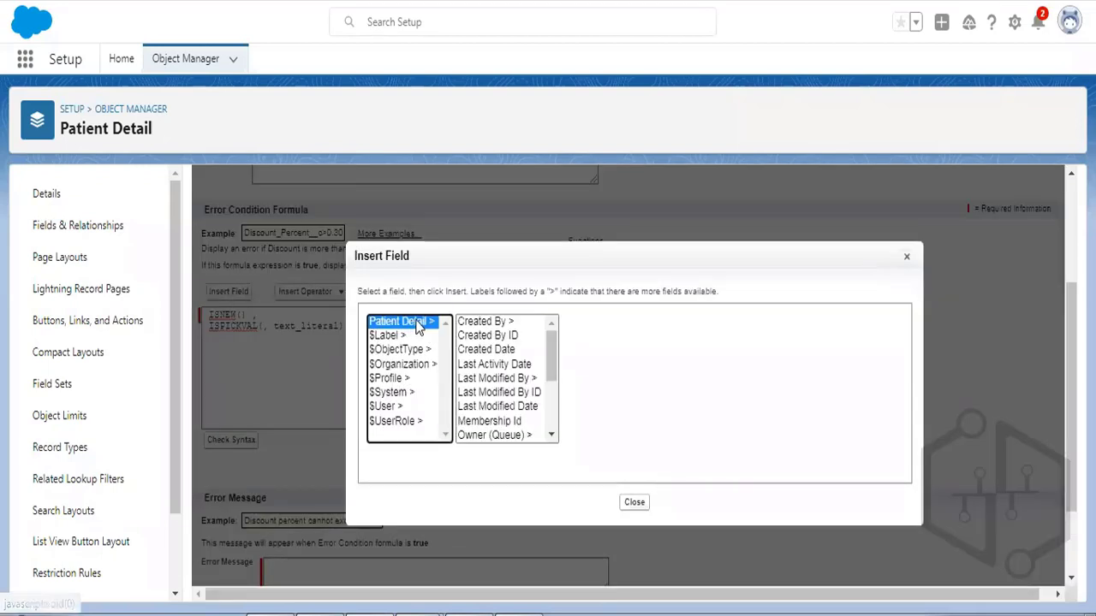
scroll(527, 394, "down", 3)
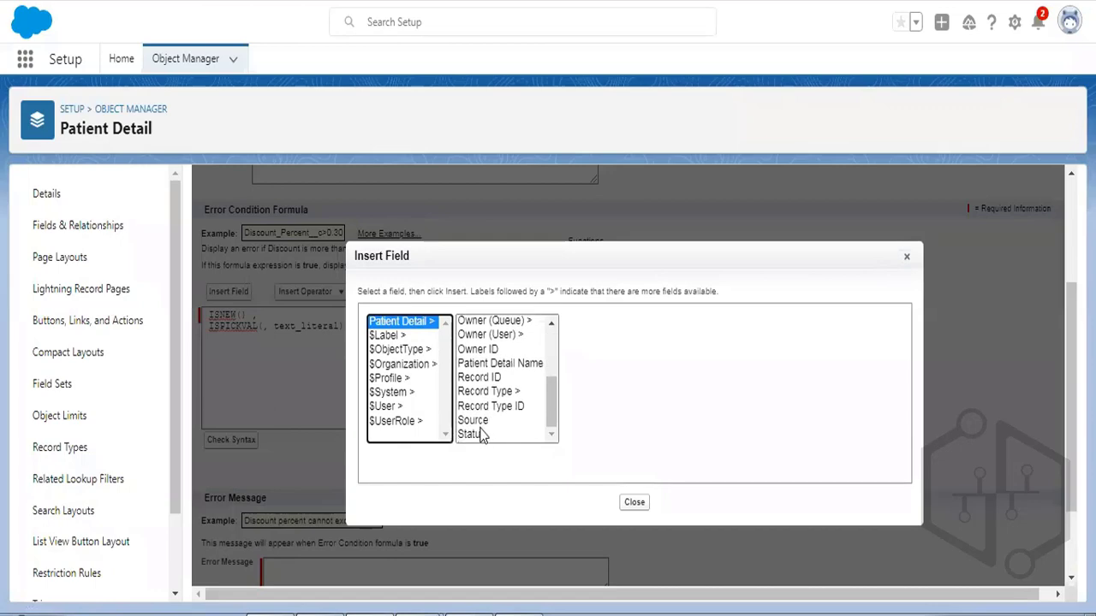
left_click(476, 434)
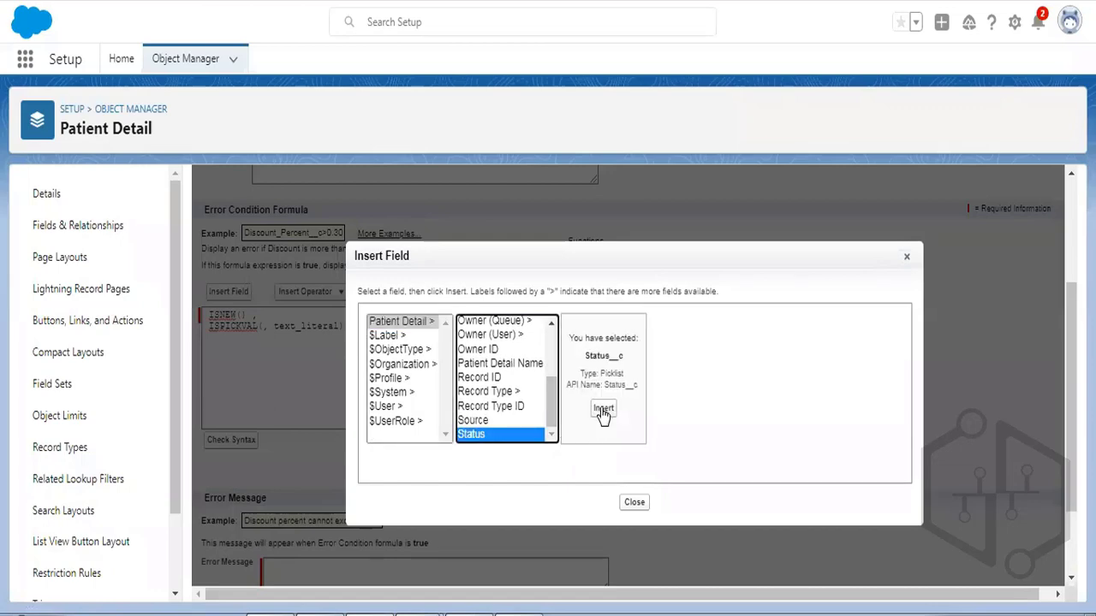
left_click(603, 409)
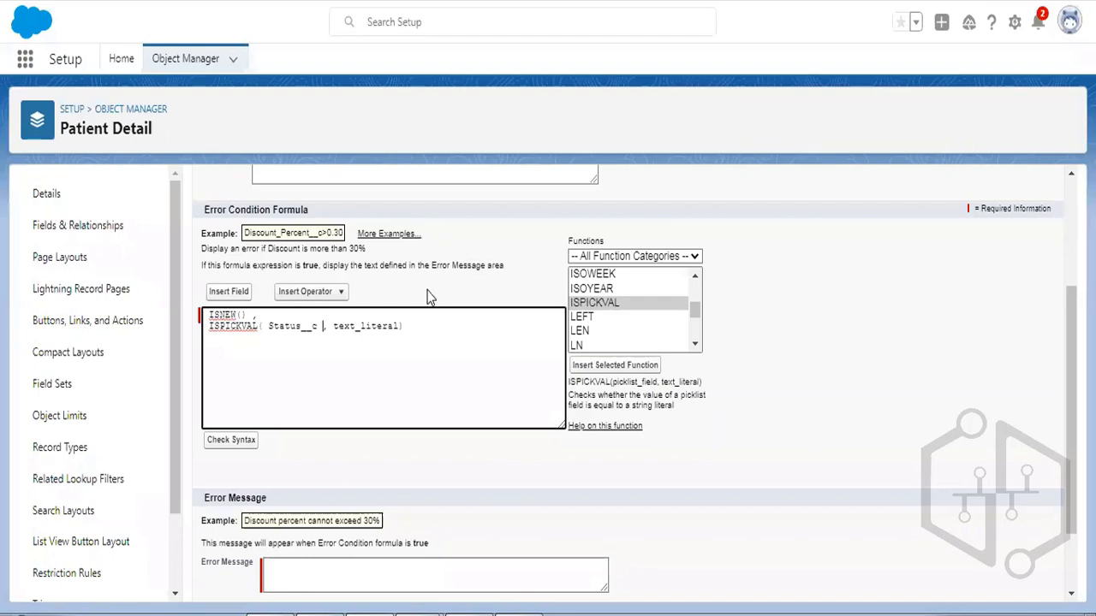
double_click(364, 326)
key("BackSpace")
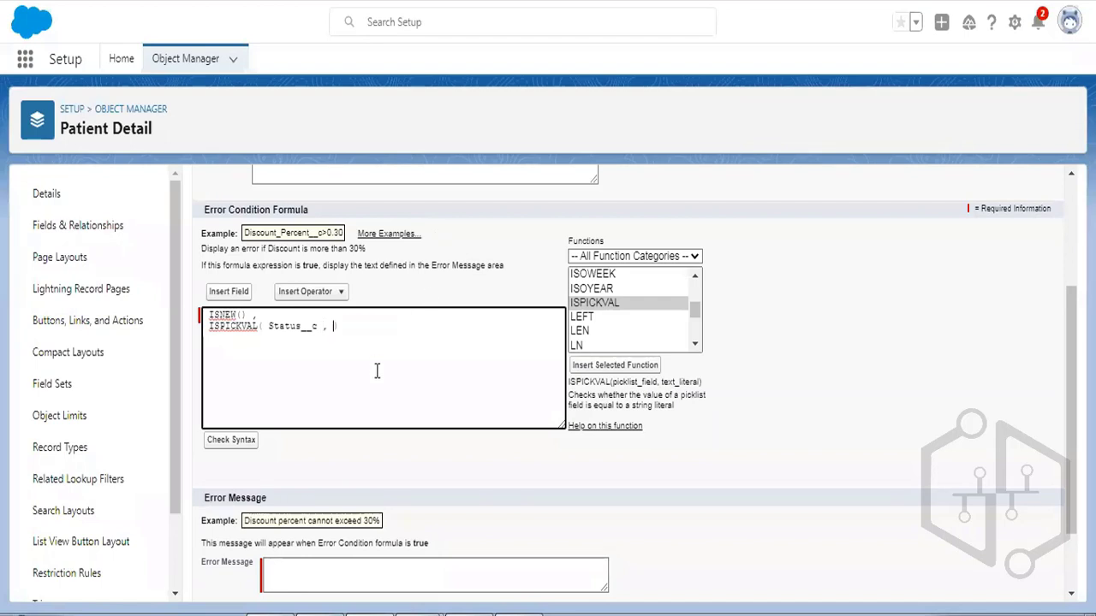
type("''")
type("nactive")
Wrap both conditions in AND( ), giving AND( ISNEW() , ISPICKVAL( Status__c , 'Inactive') ).
key("Left")
key("Left")
key("Up")
key("Left")
key("Left")
key("Left")
key("Left")
key("Left")
key("Return")
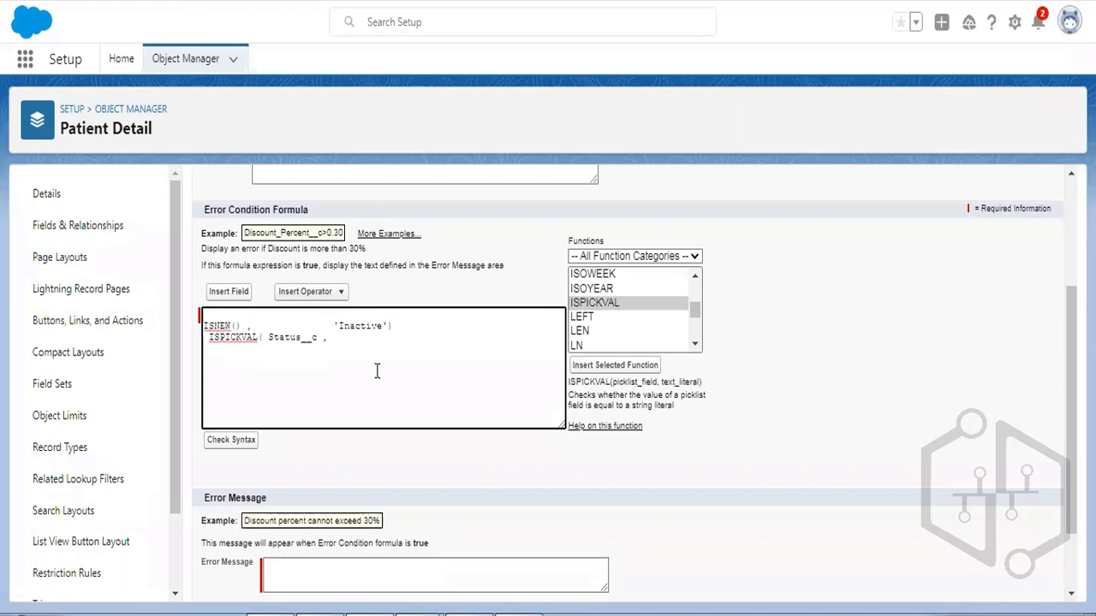
type("AND (")
left_click(402, 339)
key("Return")
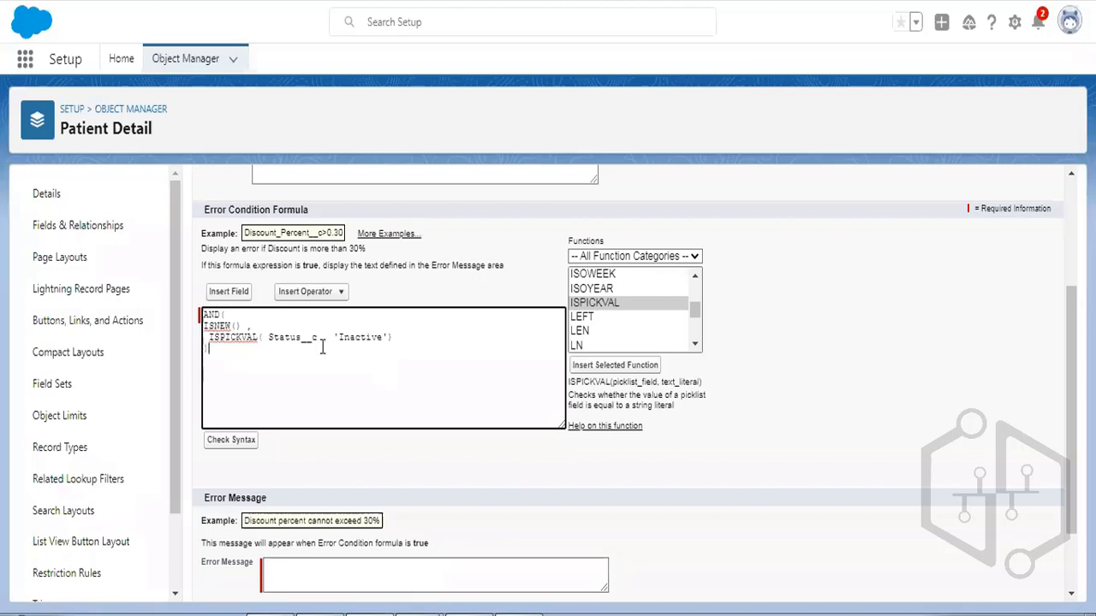
left_click(208, 336)
key("BackSpace")
double_click(231, 337)
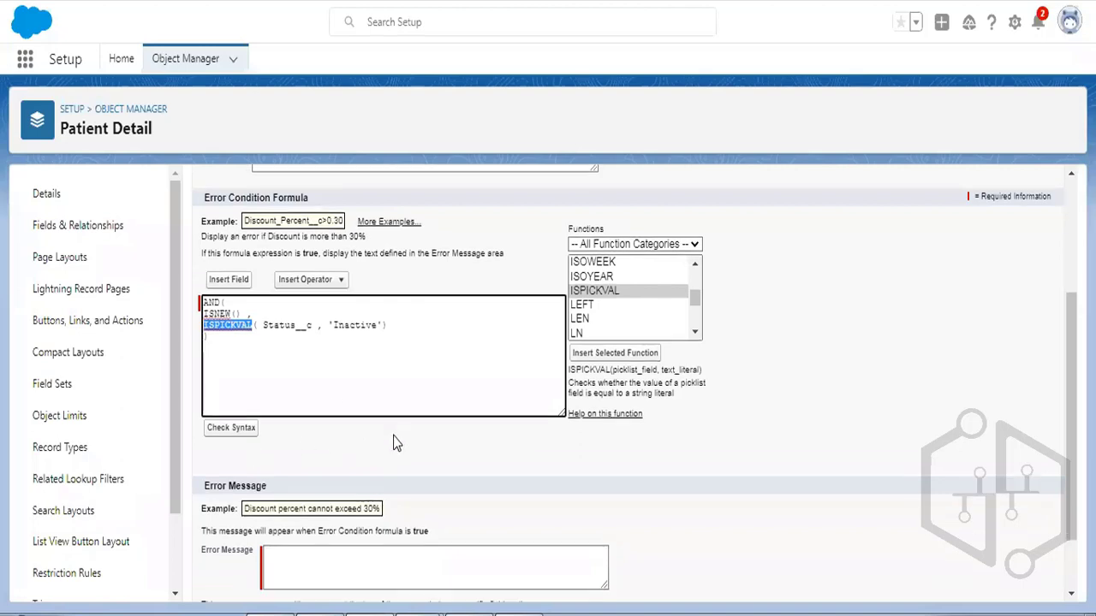
Enter error message 'Status cannot be inactive for new record.' and save Check_status.
scroll(402, 450, "down", 2)
left_click(413, 480)
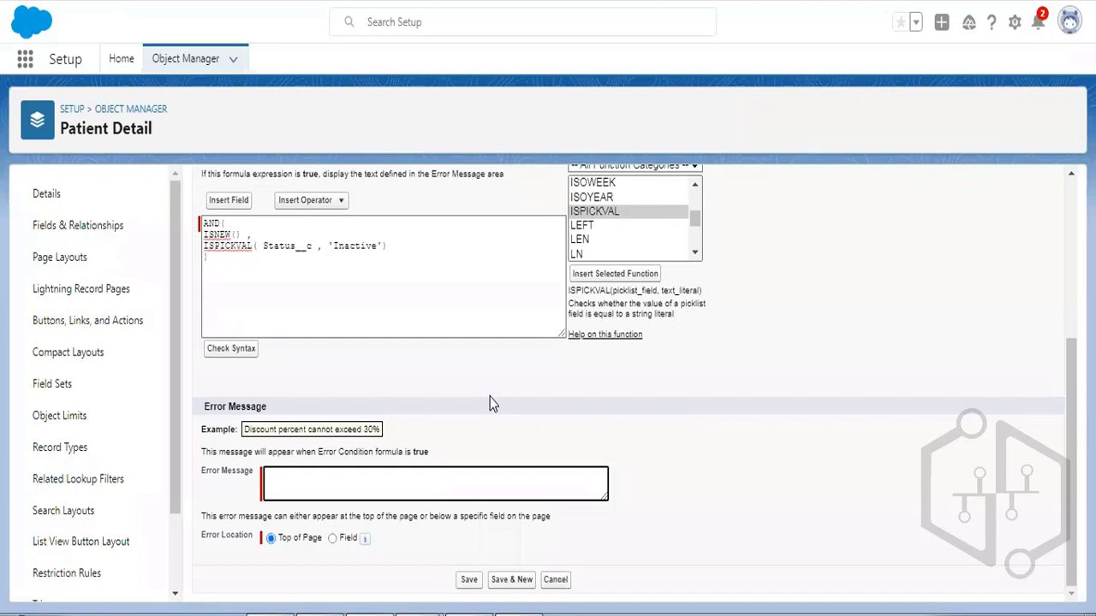
type("Status cannot be inactive for new rec")
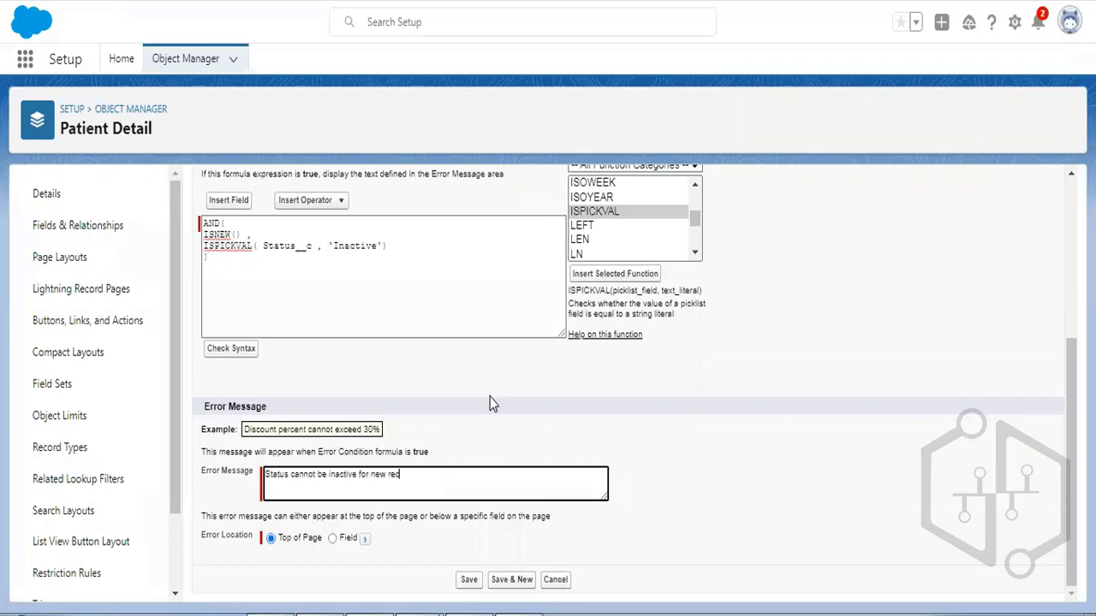
type("ord.")
scroll(580, 334, "up", 10)
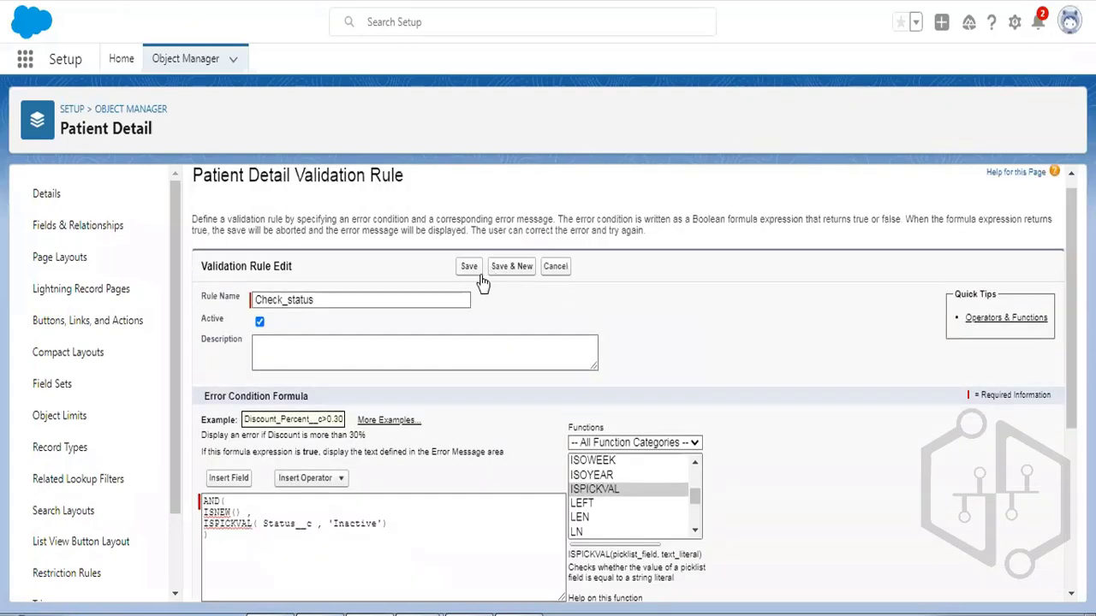
left_click(470, 271)
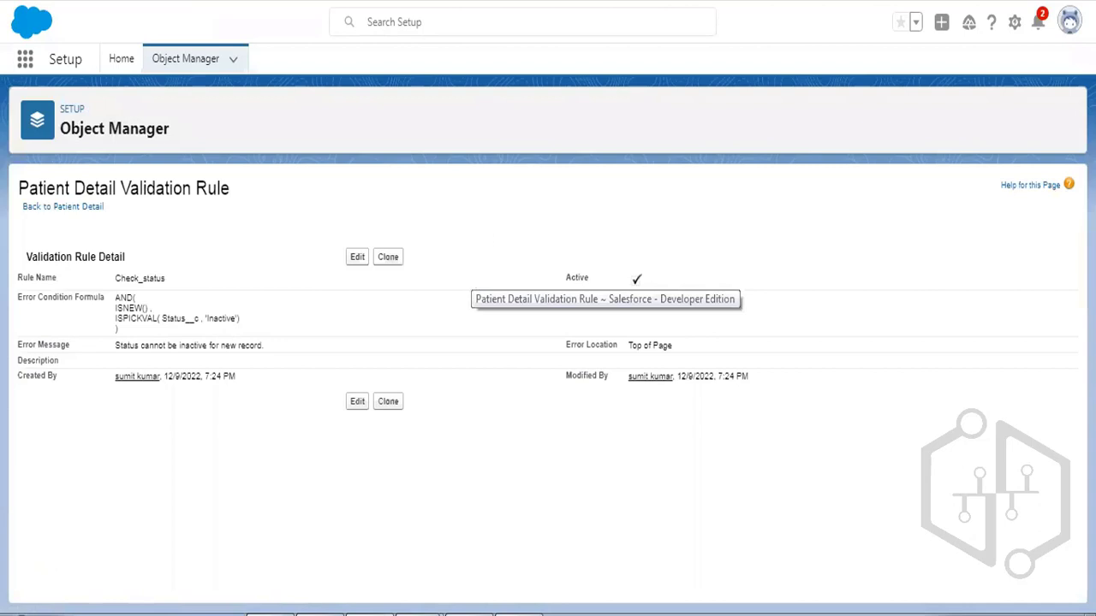
Start a new Marketing RT patient detail with Status Inactive and Membership Id 1234.
left_click(638, 1)
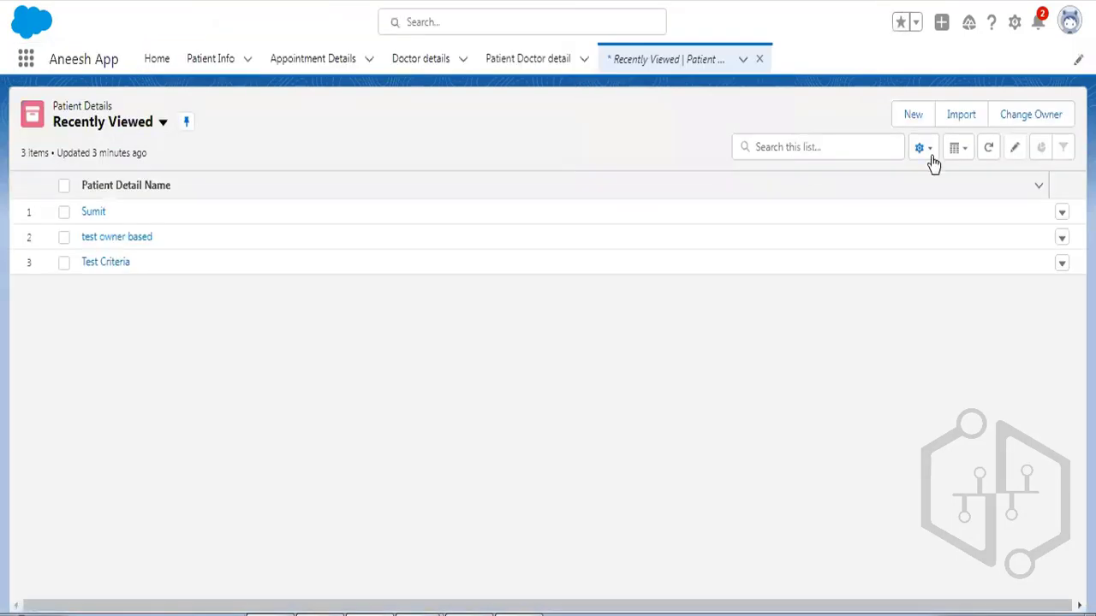
left_click(920, 111)
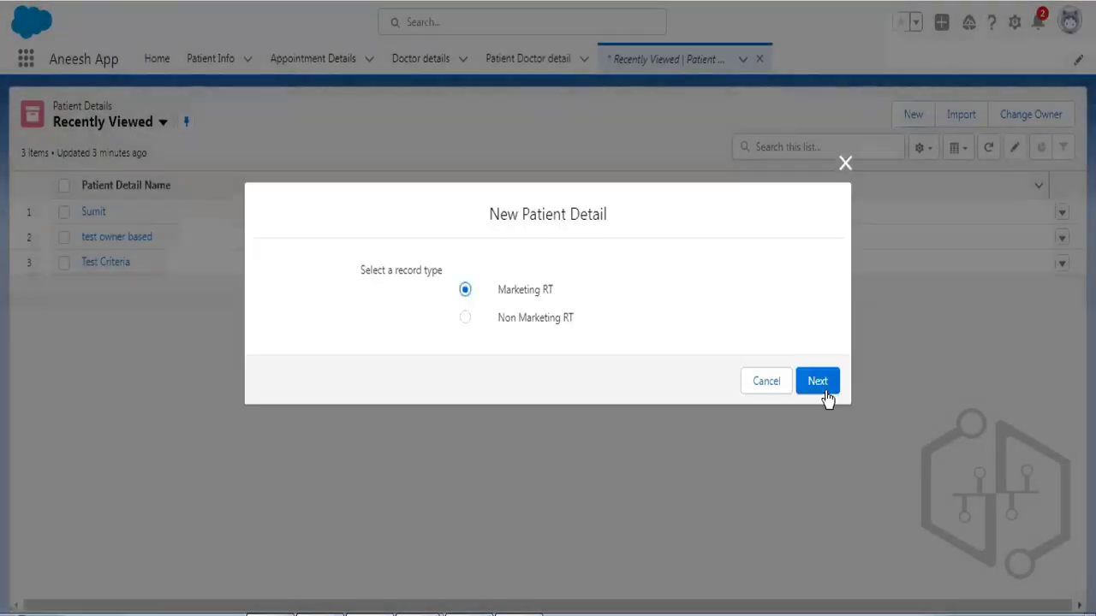
left_click(827, 397)
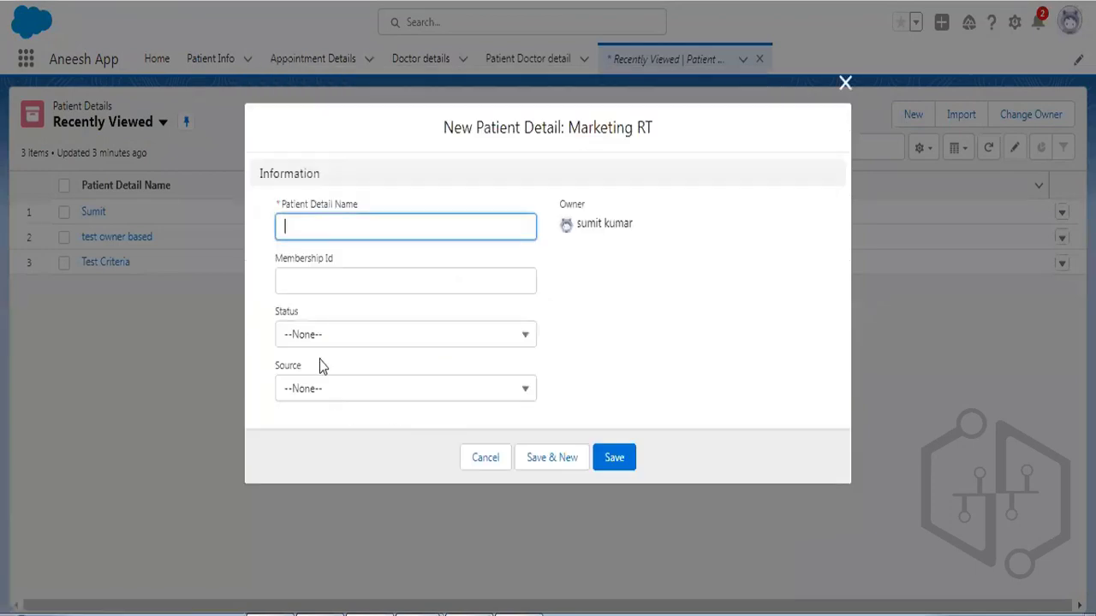
left_click(313, 342)
left_click(318, 434)
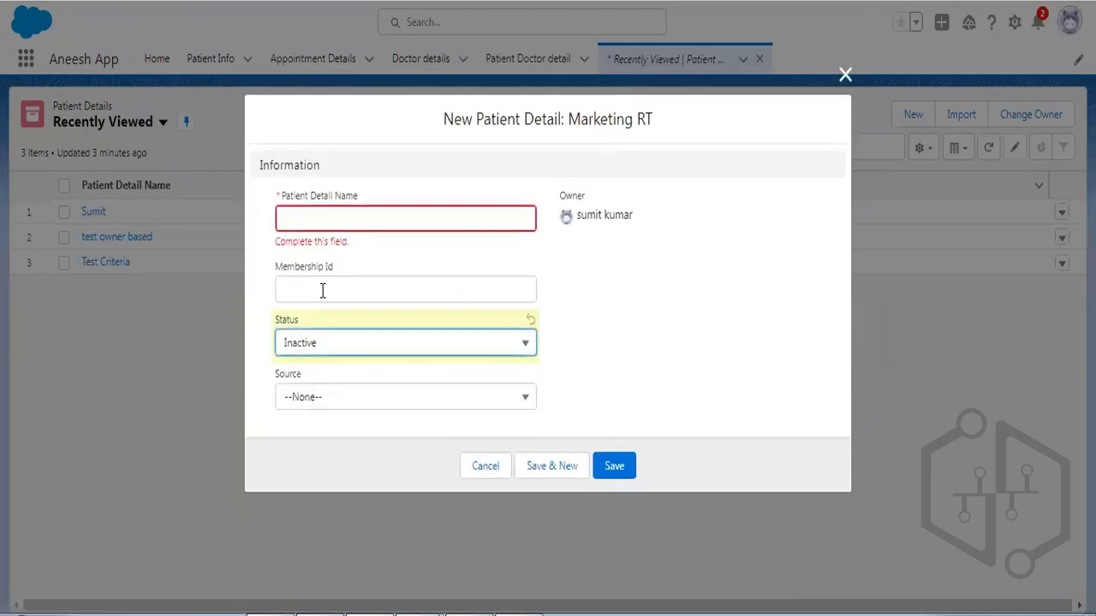
left_click(321, 290)
type("1234")
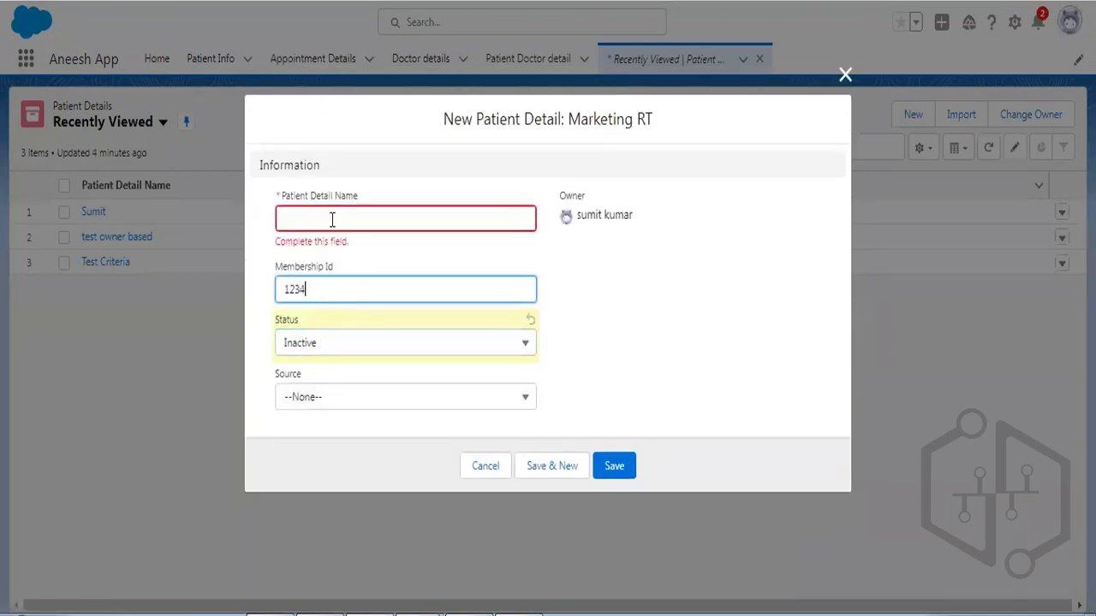
Name it 'test', set Source to Referral, save, and confirm the inactive-status error appears.
left_click(331, 219)
type("test")
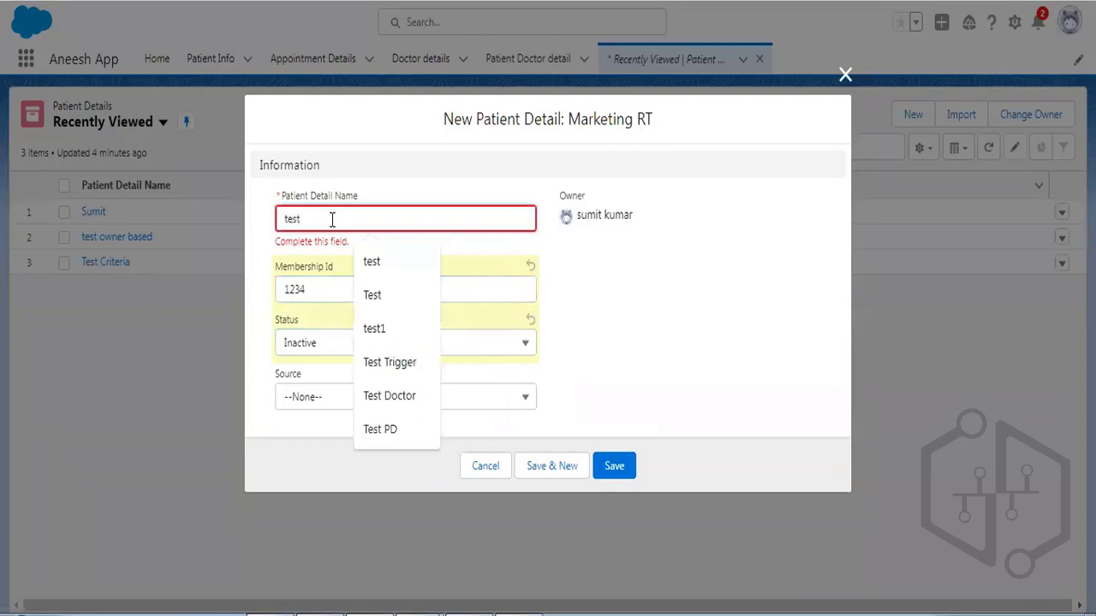
left_click(308, 399)
left_click(312, 452)
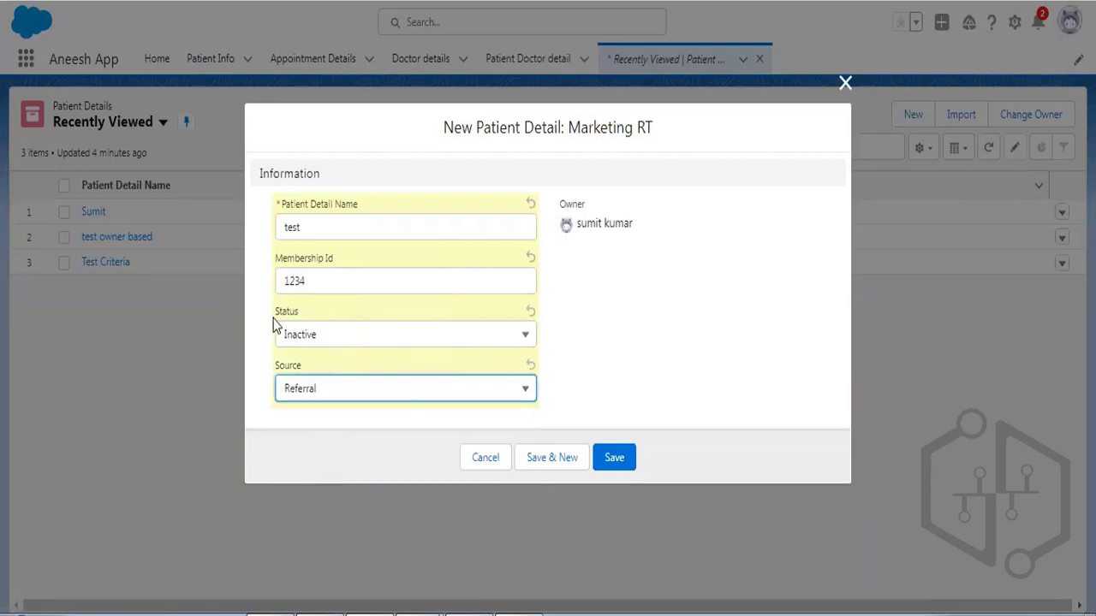
left_click(615, 459)
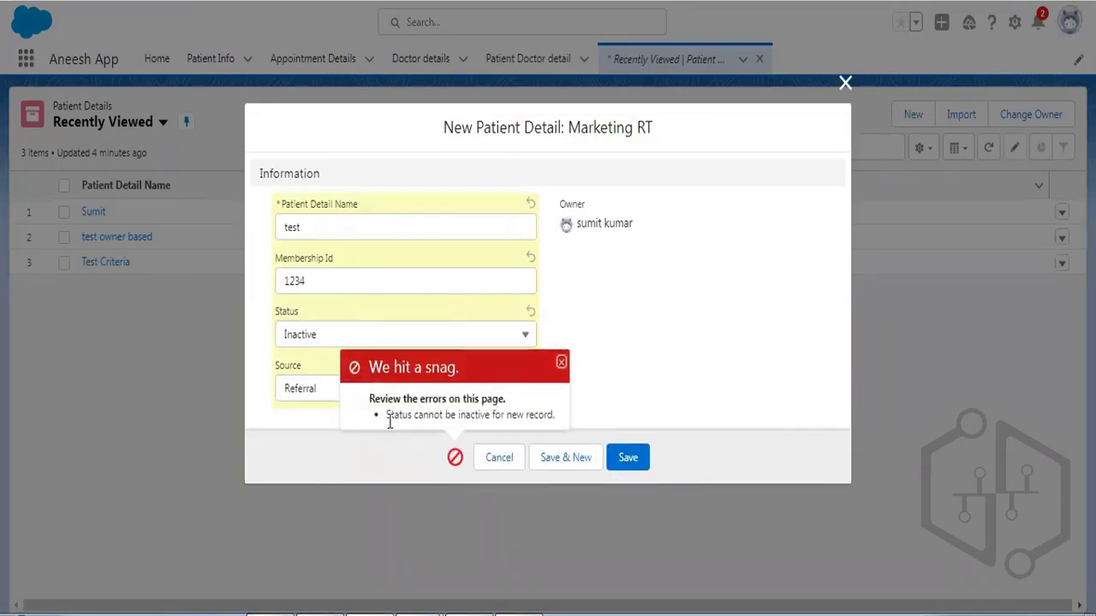
left_click_drag(386, 415, 559, 416)
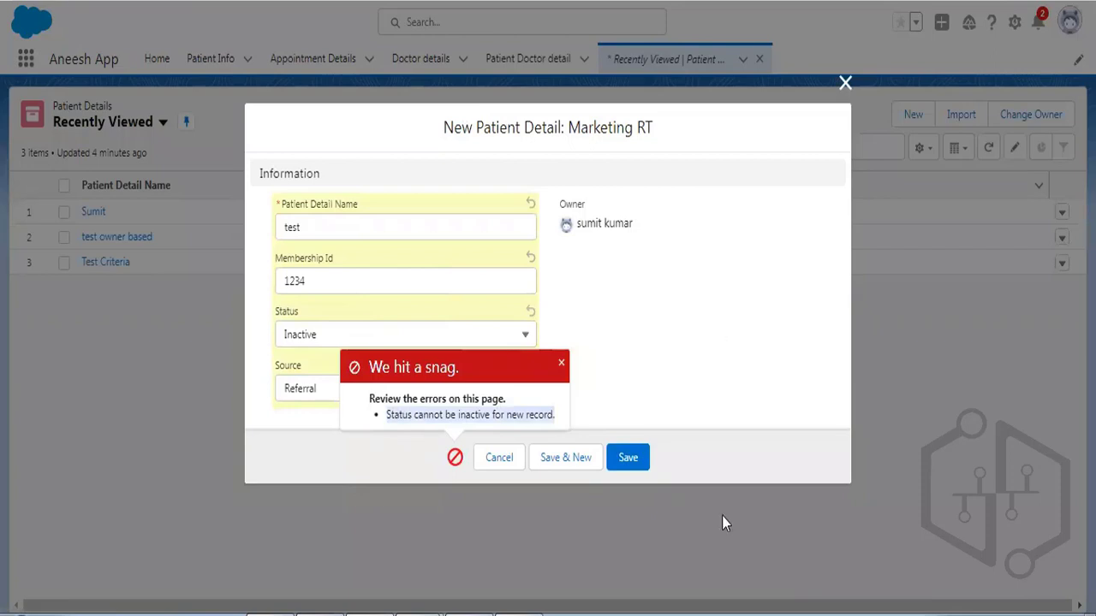
Highlight business rule 2 about inactive status in green in the Word document.
left_click(518, 614)
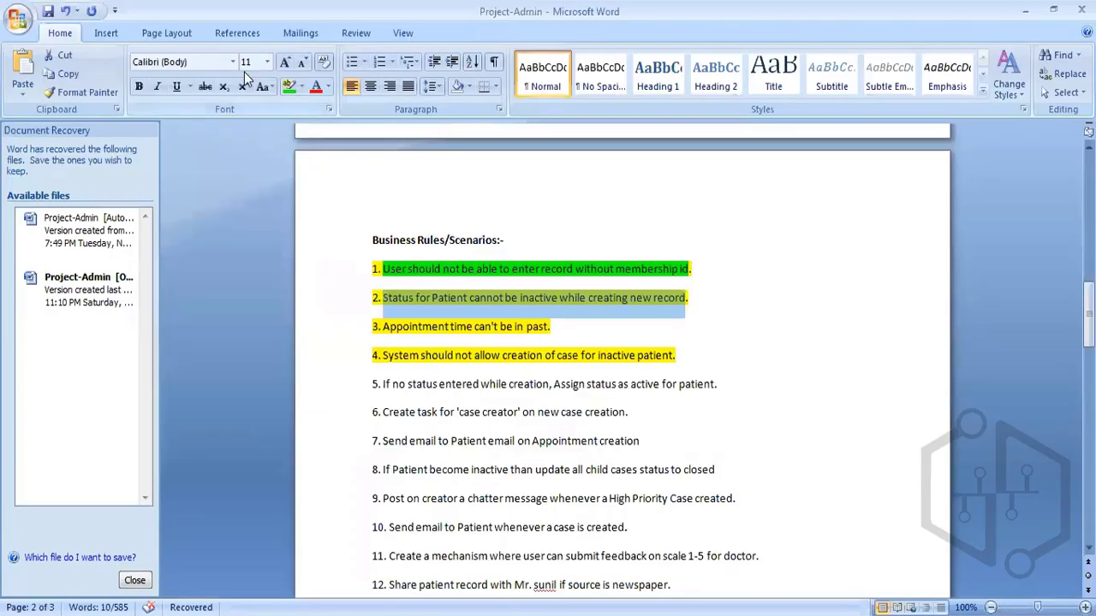
left_click(557, 246)
left_click_drag(688, 297, 393, 297)
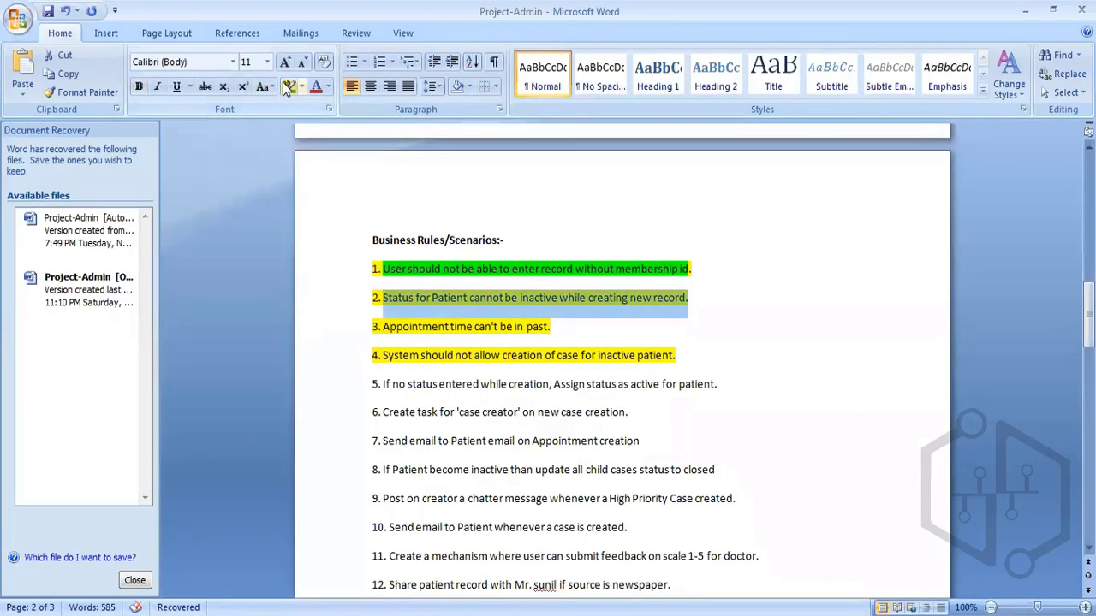
left_click(289, 86)
left_click(557, 321)
left_click_drag(556, 323, 399, 326)
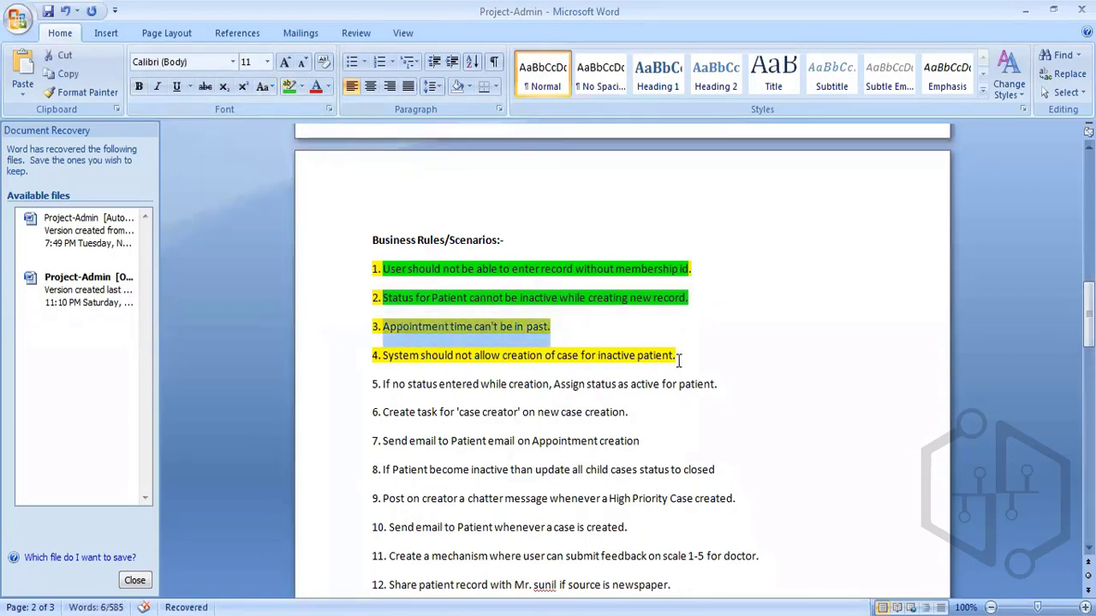
left_click(571, 327)
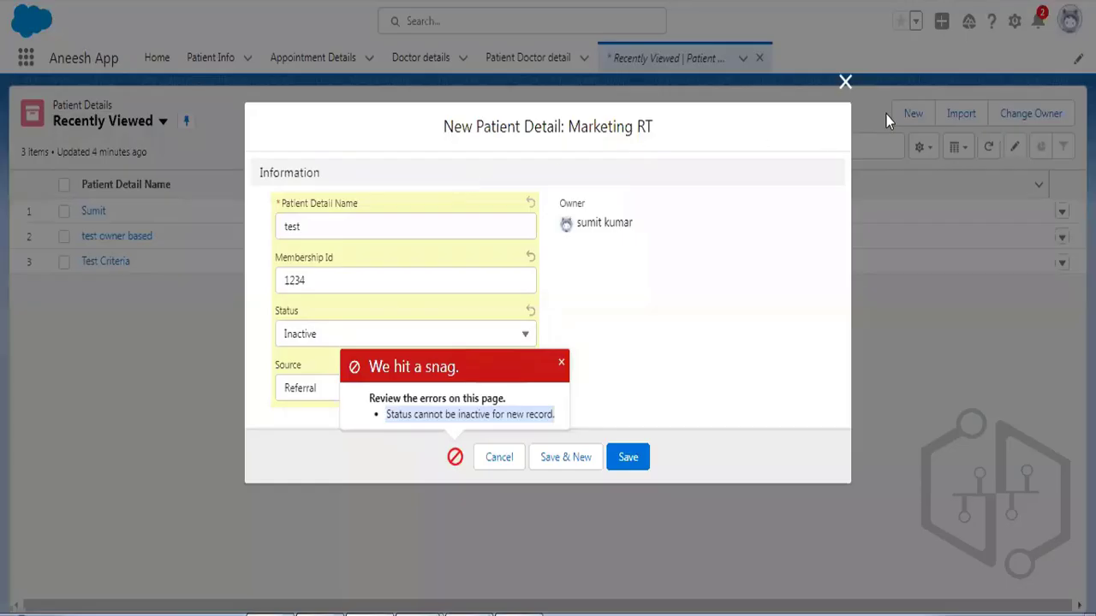
Close the patient form, confirm new Appointment Details lack a date/time field, then enter Setup.
left_click(845, 81)
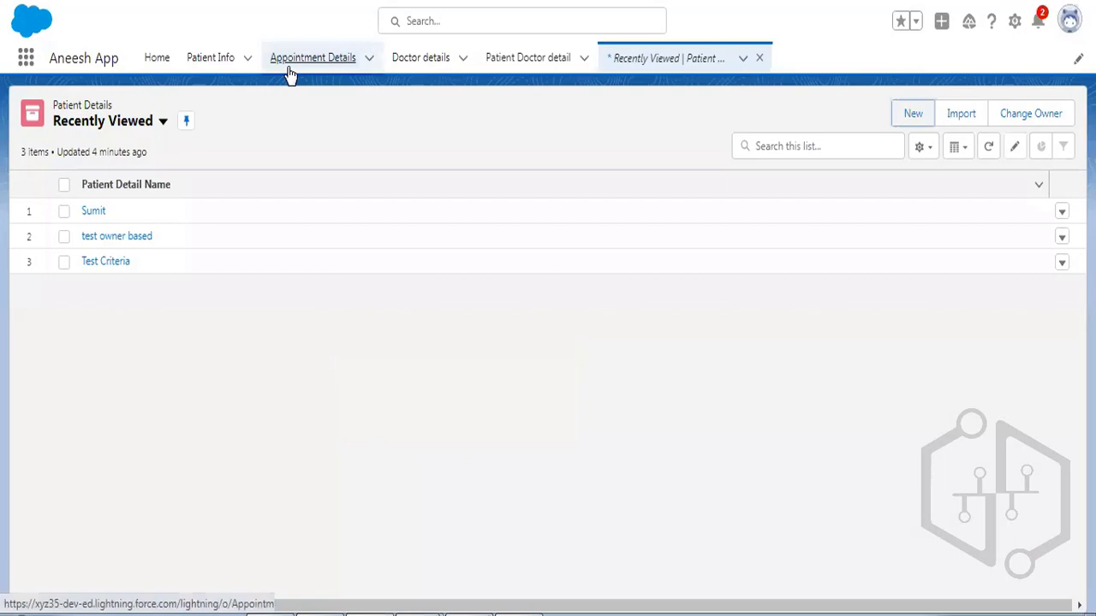
left_click(290, 71)
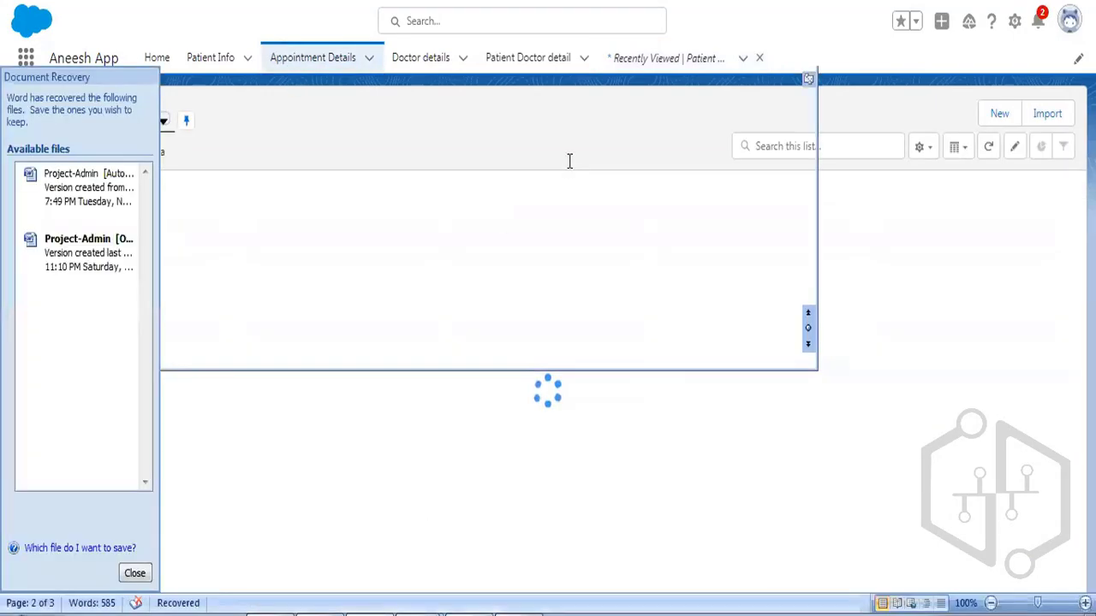
scroll(556, 224, "up", 5)
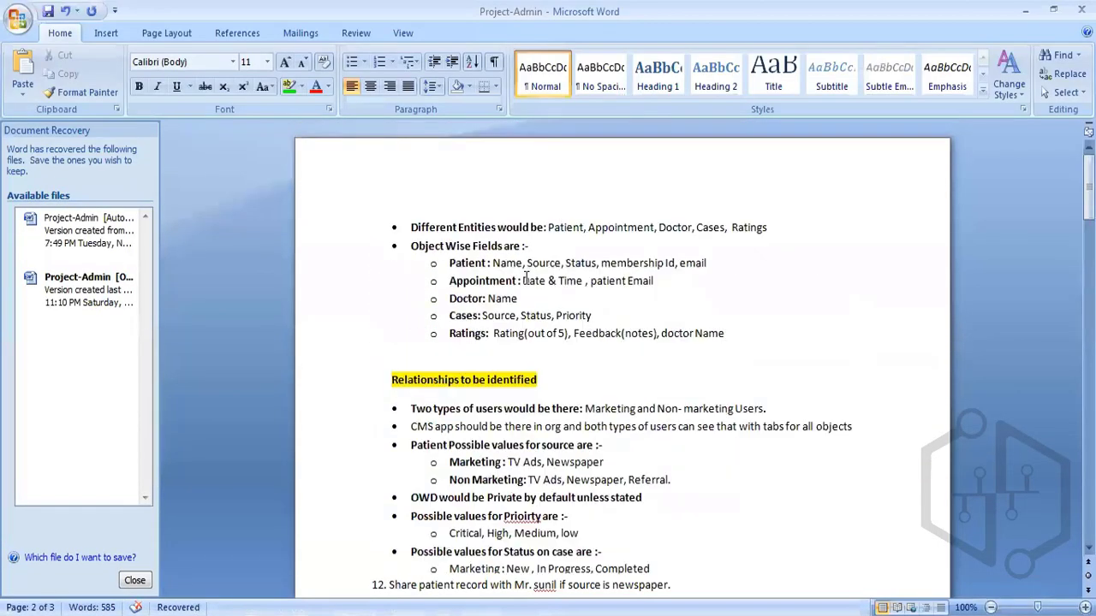
left_click_drag(522, 281, 575, 282)
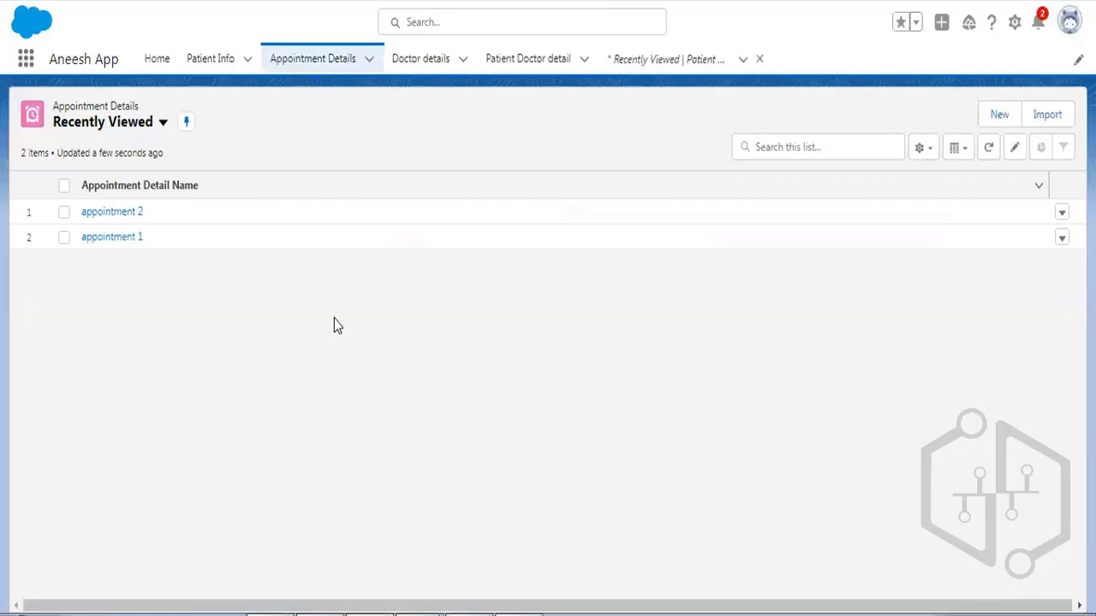
left_click(992, 124)
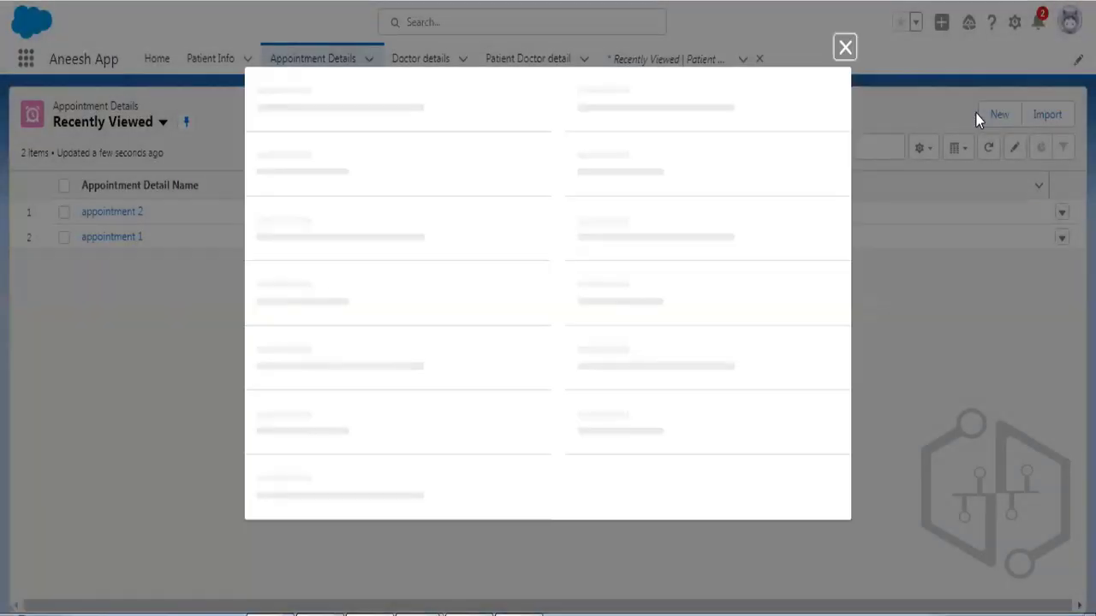
left_click(842, 116)
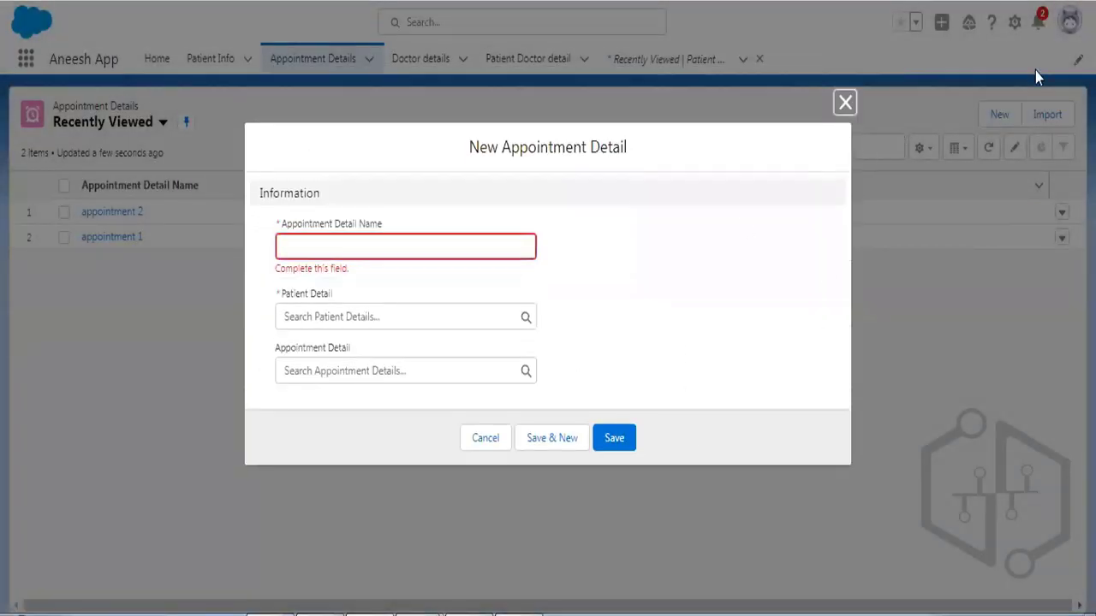
left_click(846, 102)
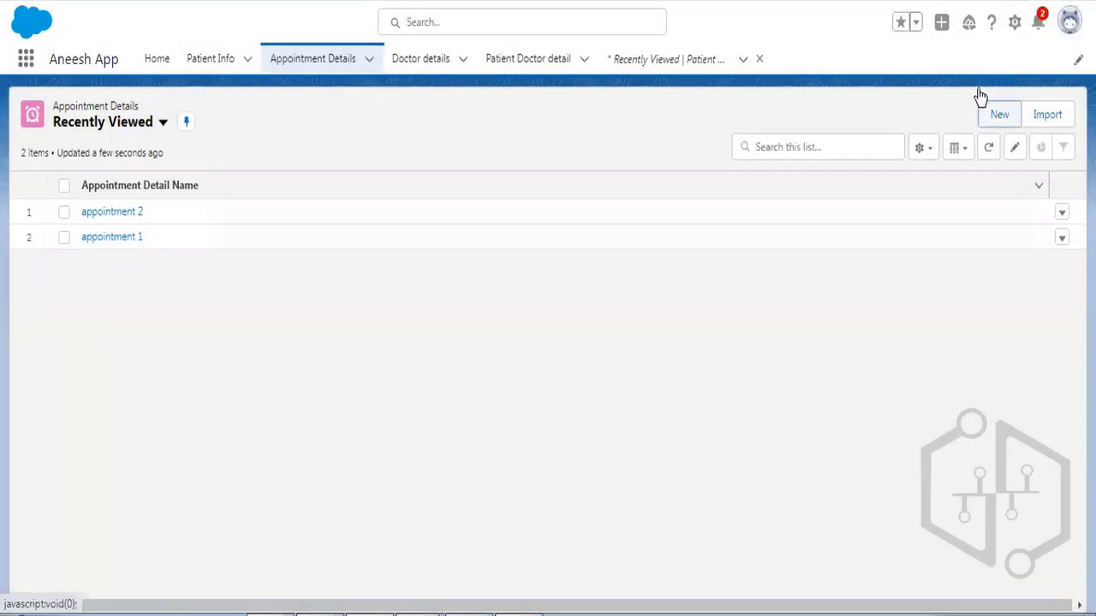
left_click(1015, 22)
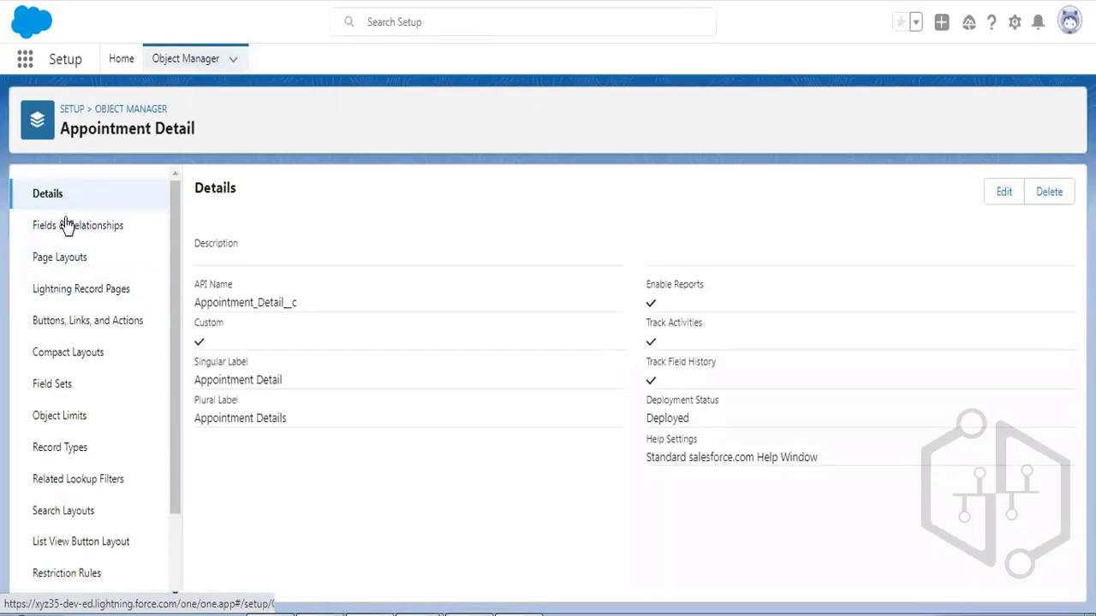
Start a new Date/Time custom field on the Appointment Detail object.
left_click(34, 228)
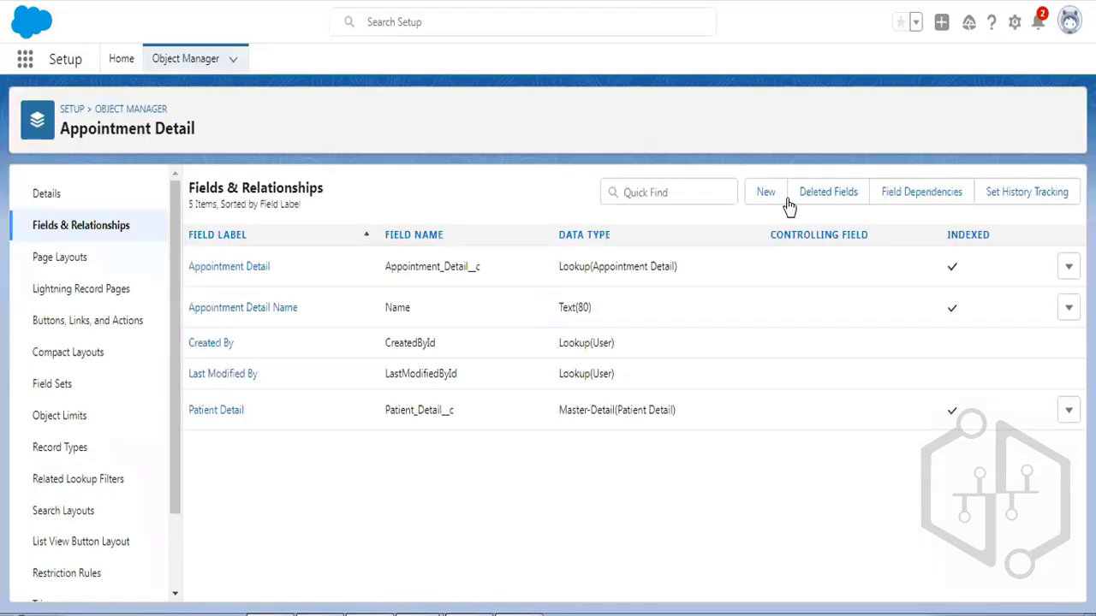
left_click(770, 197)
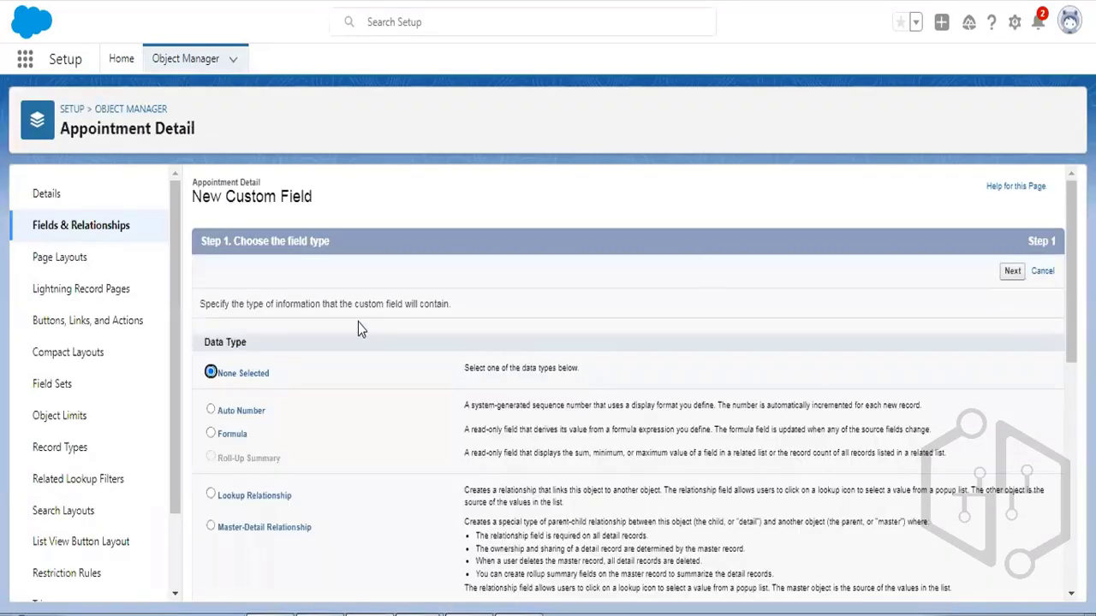
scroll(358, 322, "down", 3)
scroll(357, 324, "down", 1)
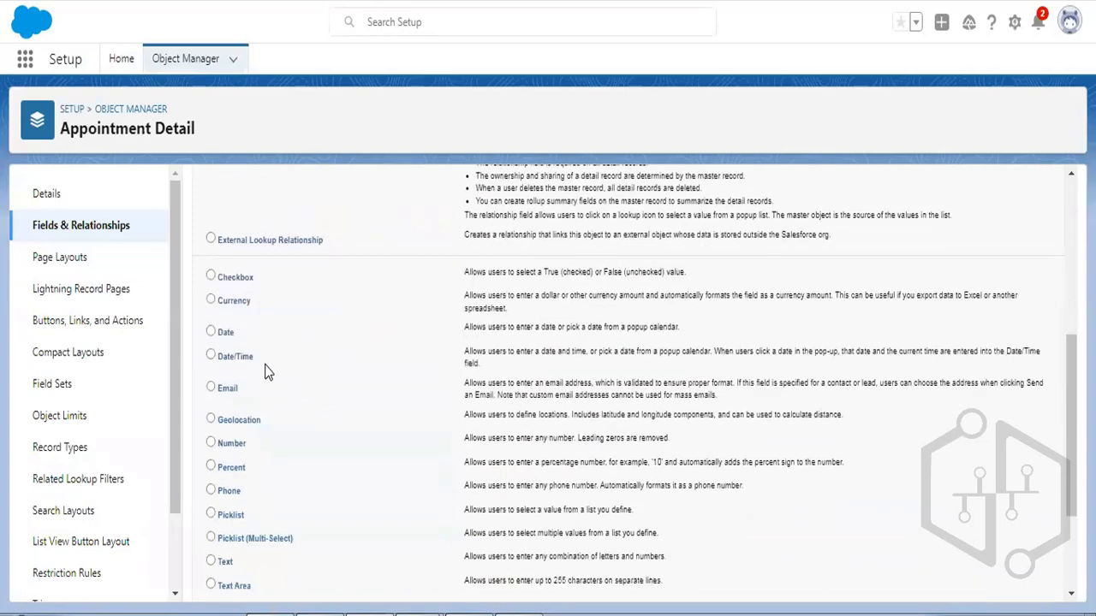
left_click(211, 357)
scroll(813, 334, "up", 5)
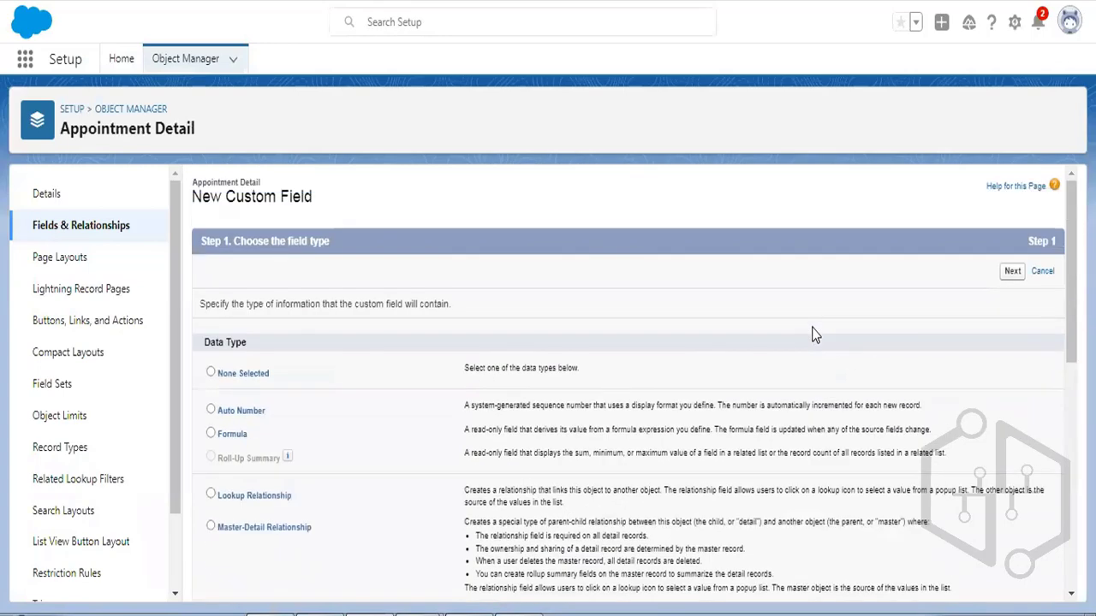
left_click(1010, 271)
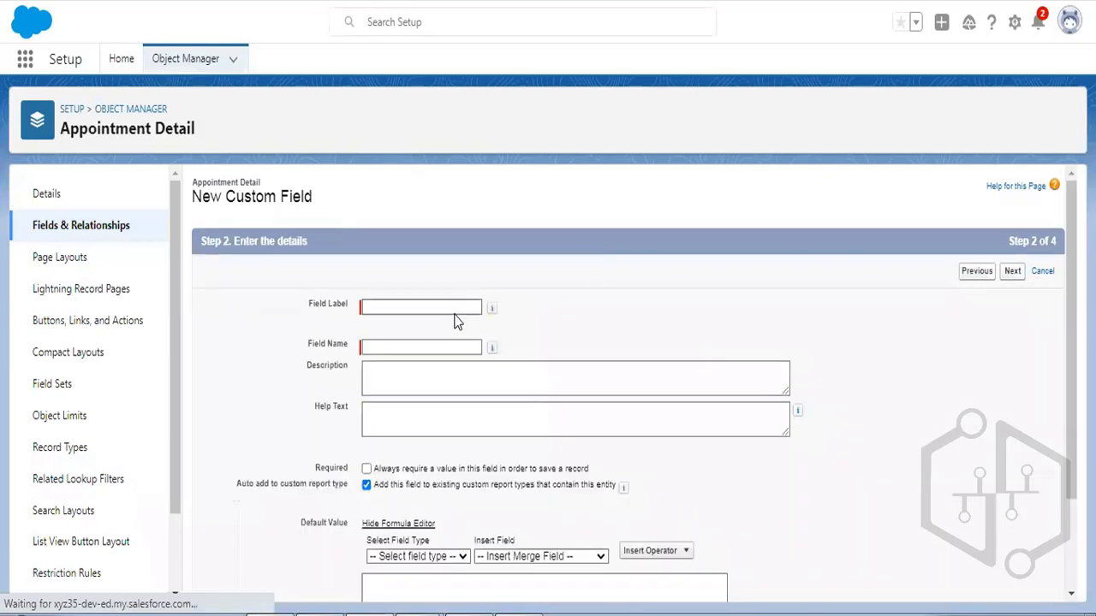
Label the field Appointment Date Time, keep the default security and layout, and save it.
left_click(430, 306)
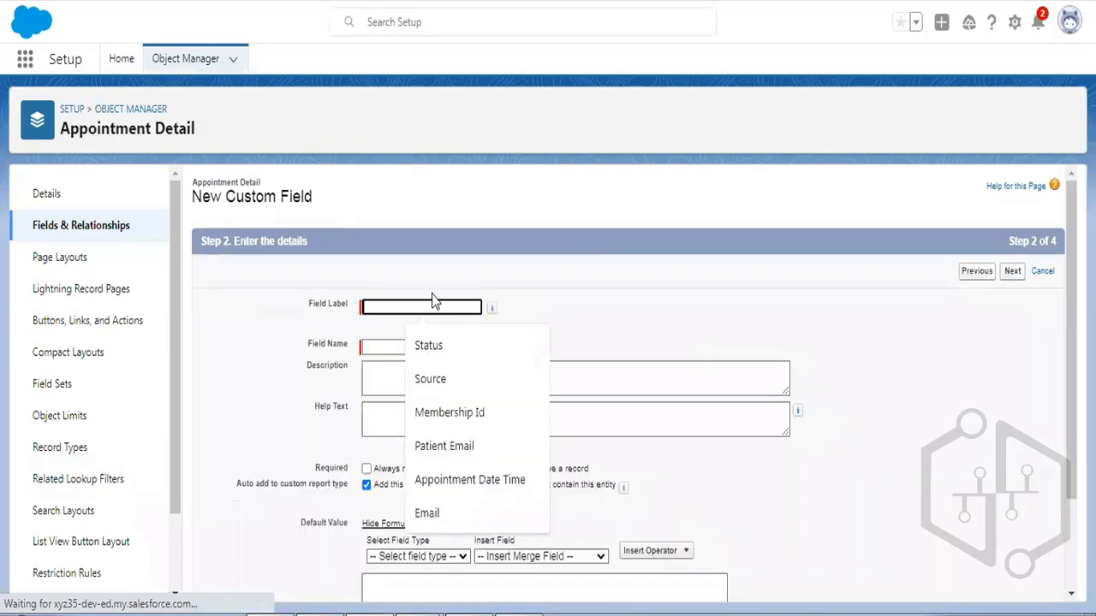
left_click(469, 480)
left_click(397, 362)
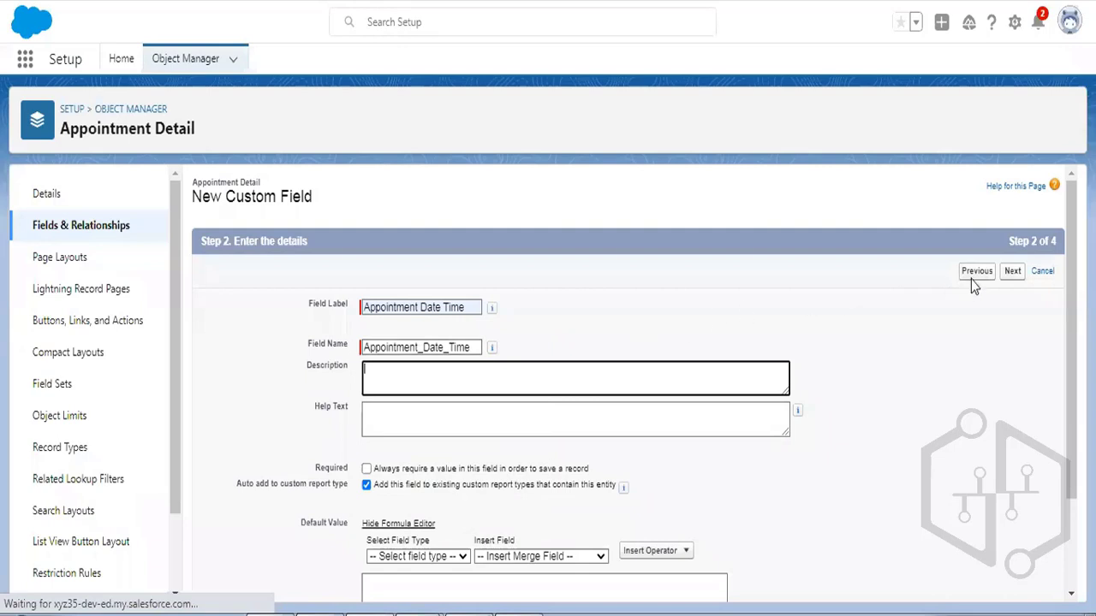
left_click(1012, 276)
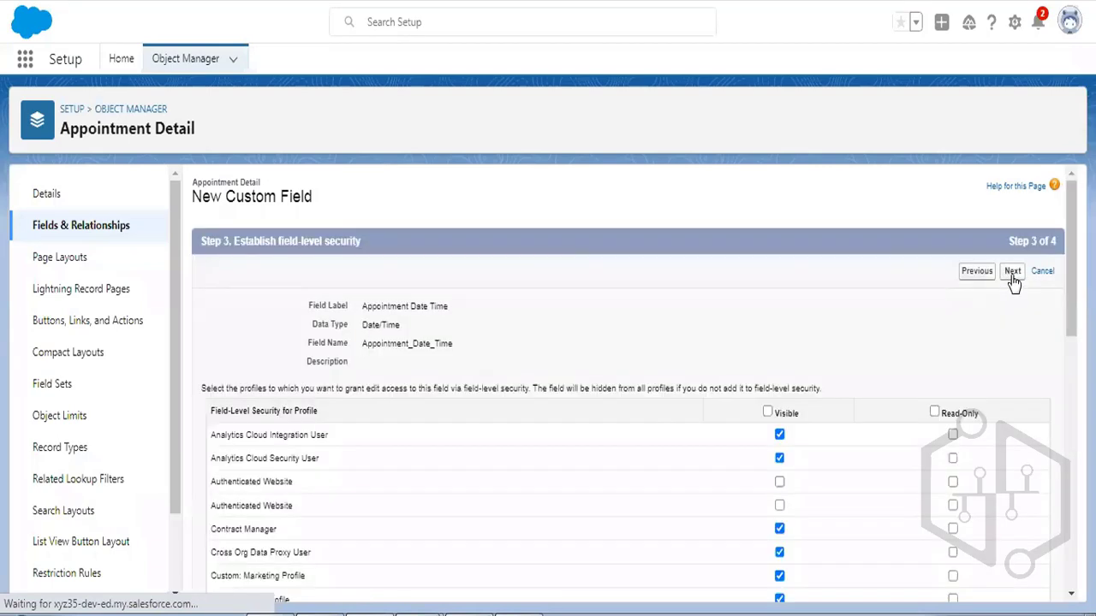
left_click(1012, 274)
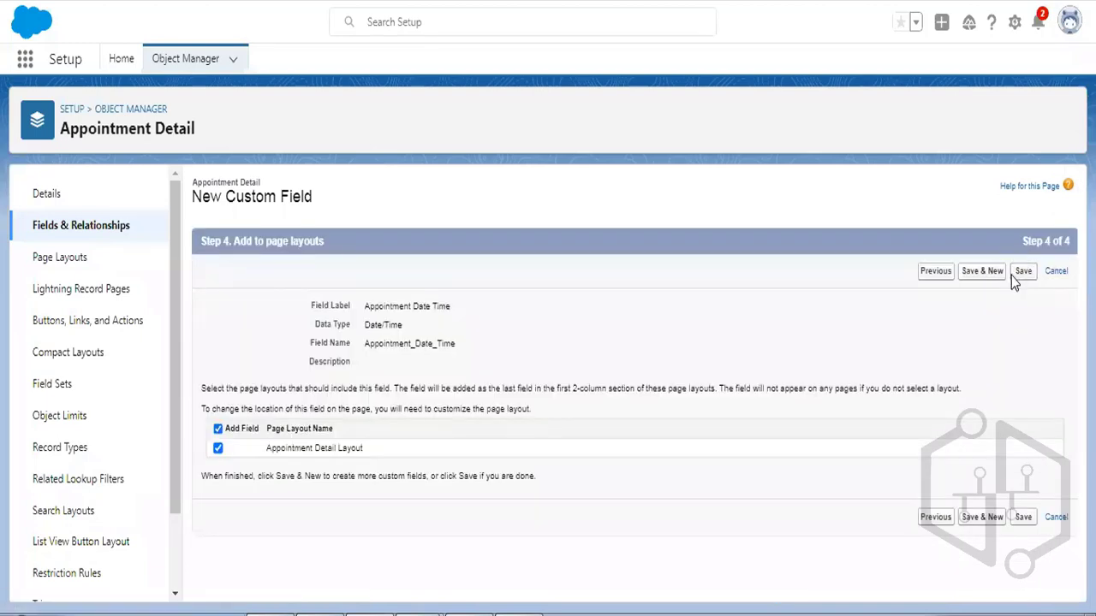
left_click(1022, 275)
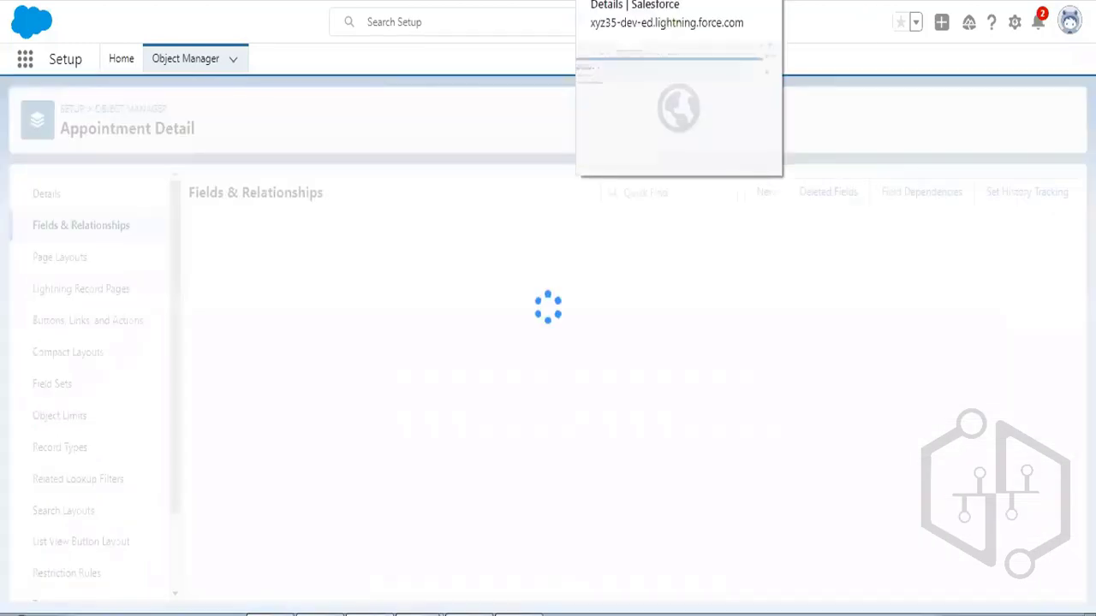
Start a new Appointment Detail record named Test.
left_click(668, 1)
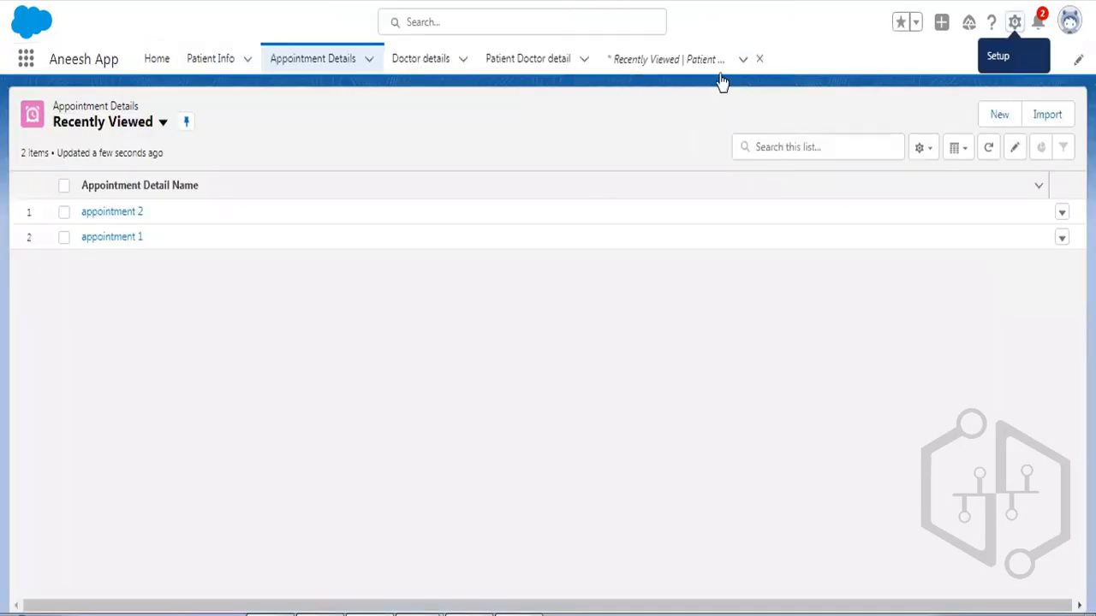
left_click(1000, 116)
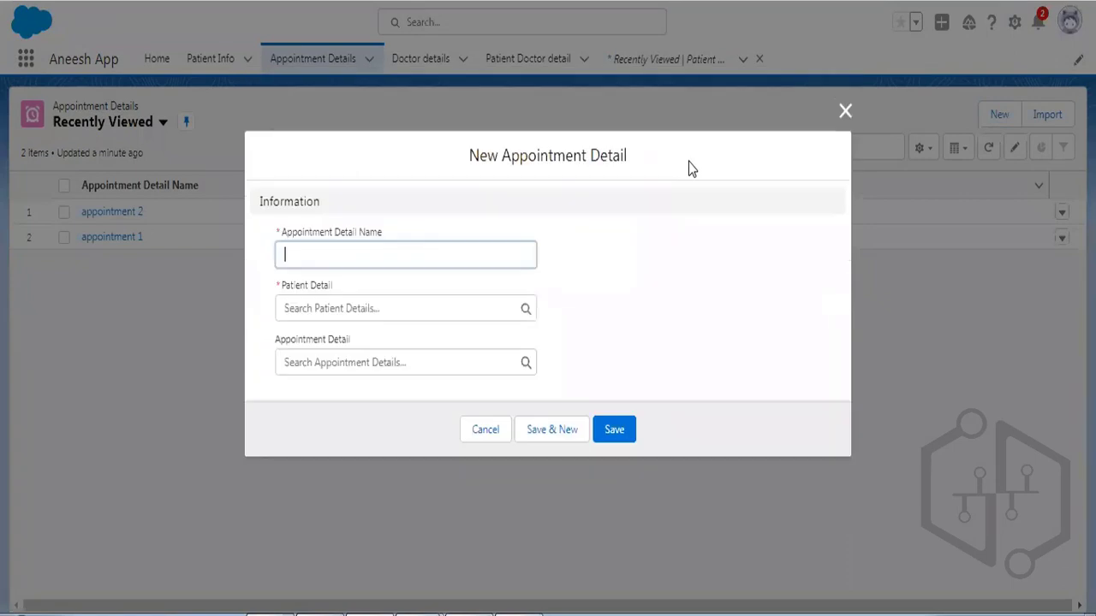
left_click(482, 431)
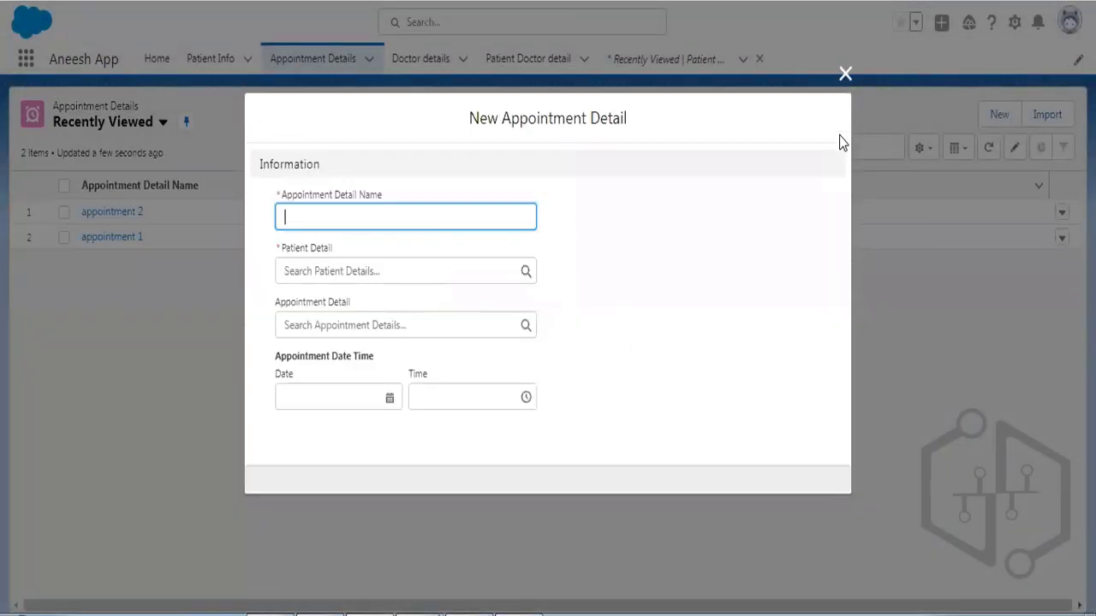
left_click(303, 204)
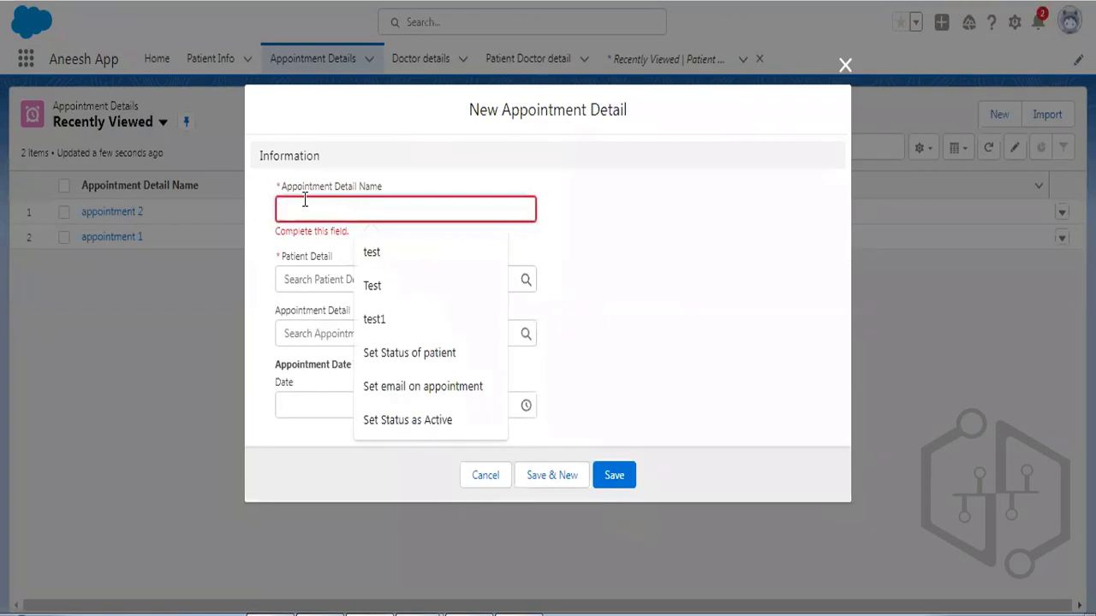
type("Test")
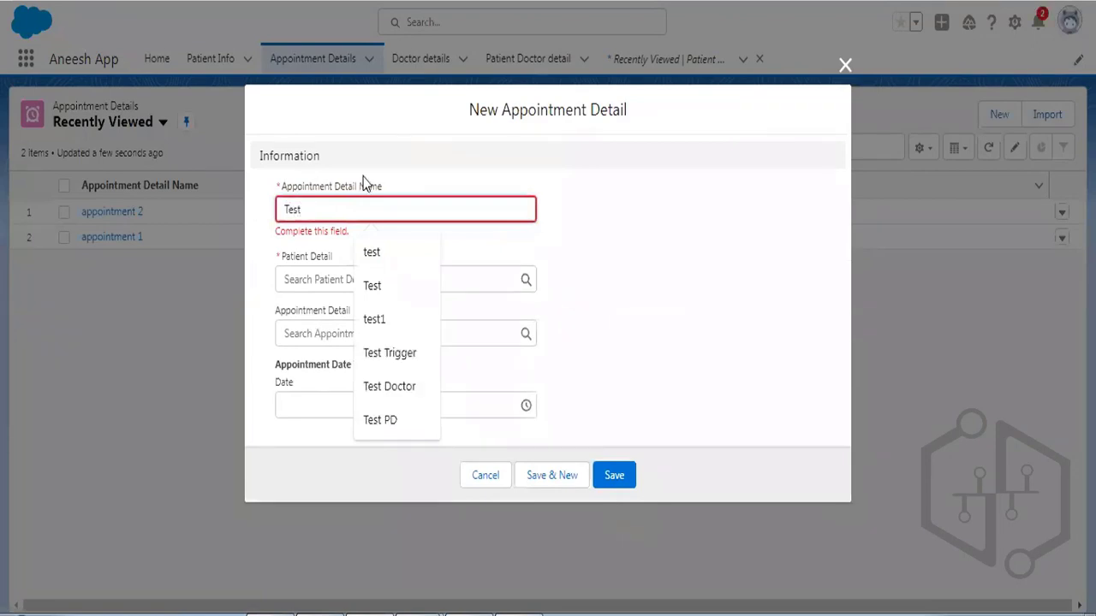
left_click(339, 254)
Link an existing patient, set the appointment date to 12/1/2022, and save the record.
left_click(362, 271)
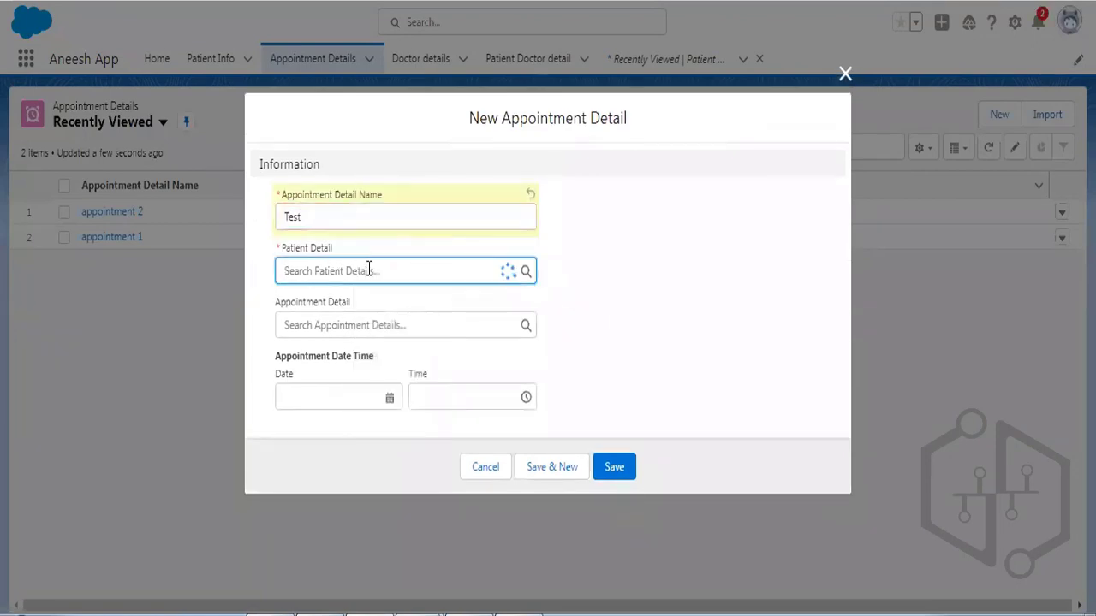
left_click(339, 326)
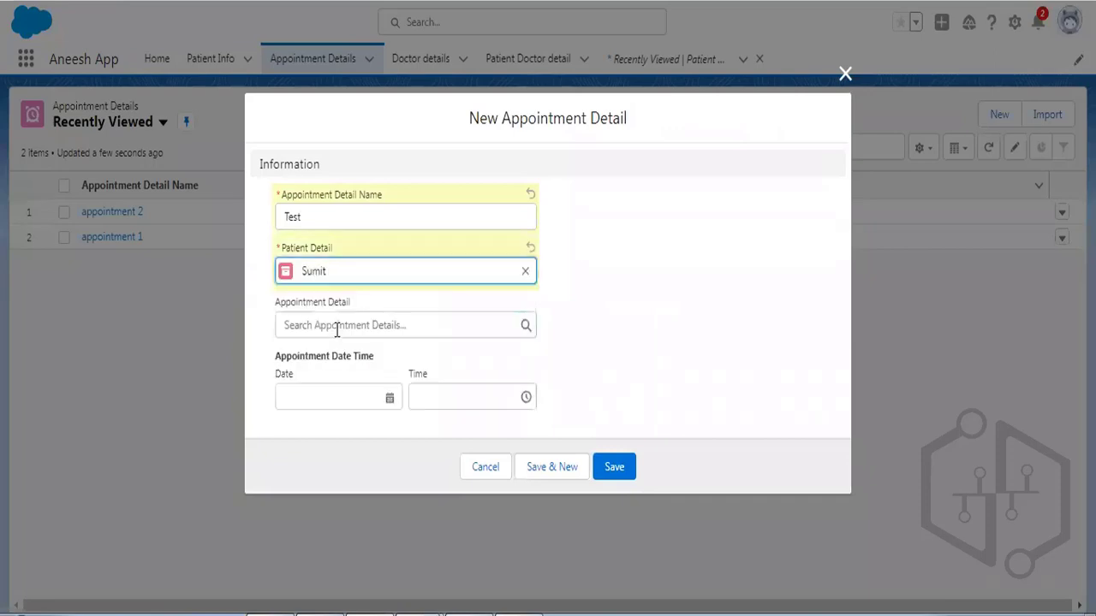
left_click(334, 396)
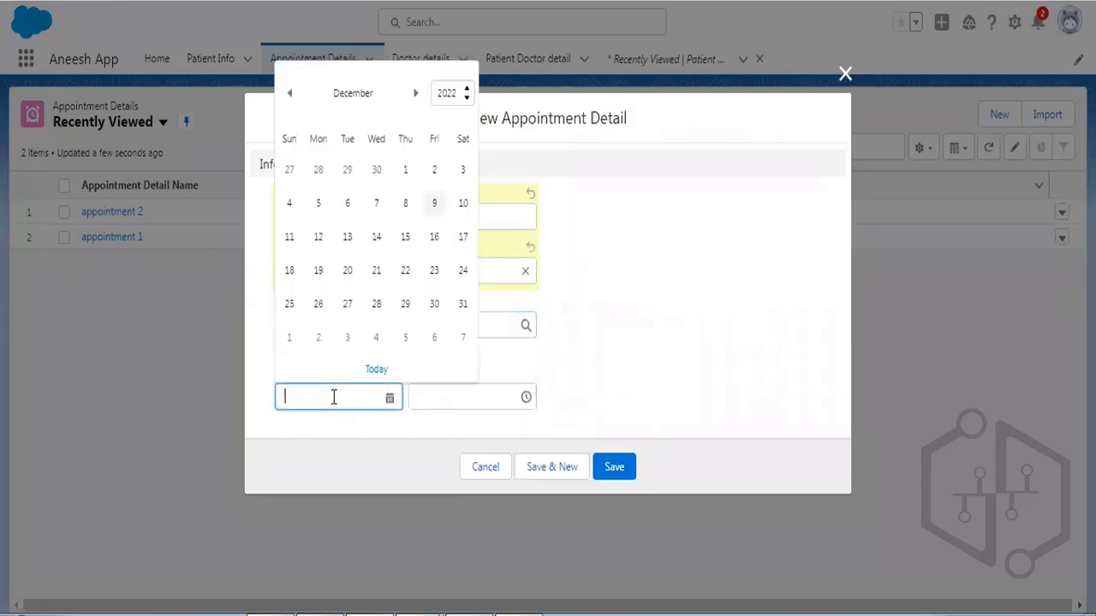
left_click(405, 169)
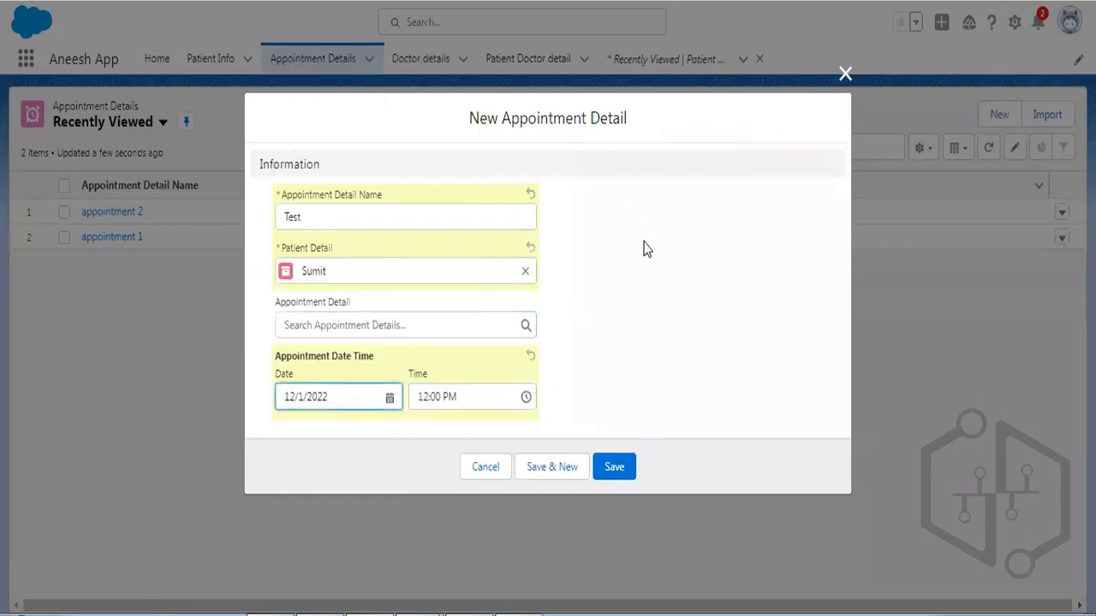
left_click(615, 467)
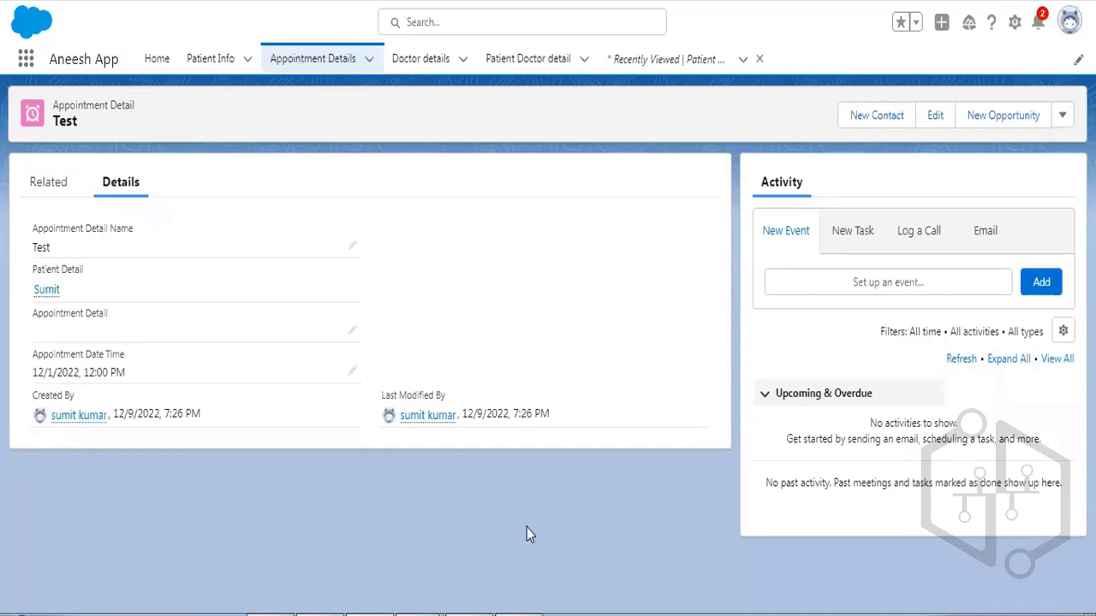
Back in the Project-Admin document, select rule 3, 'Appointment time can't be in past.'.
key("alt+Tab")
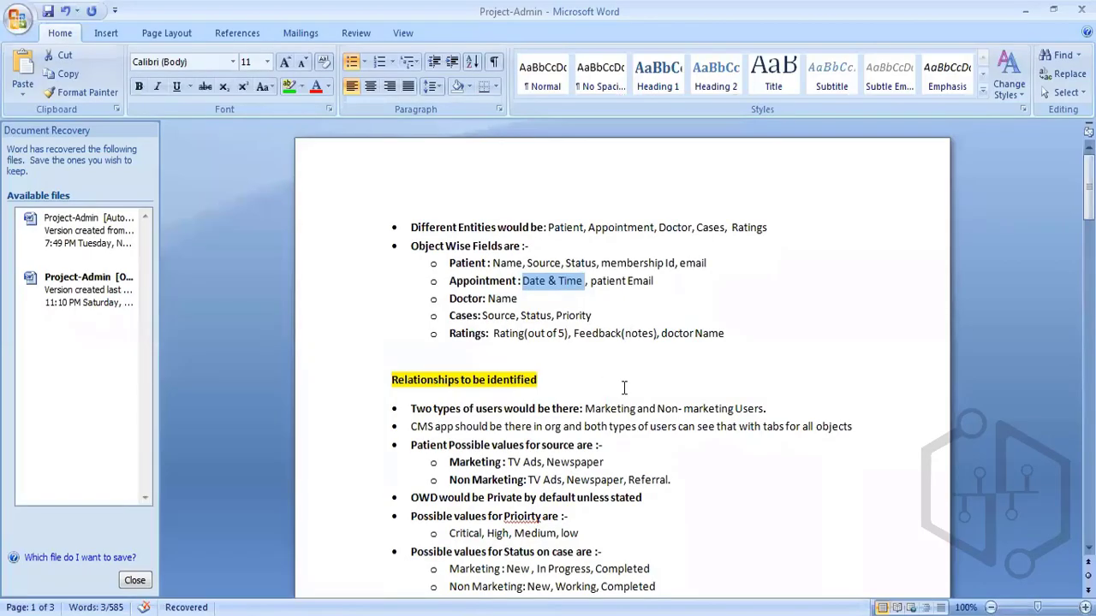
scroll(612, 301, "down", 10)
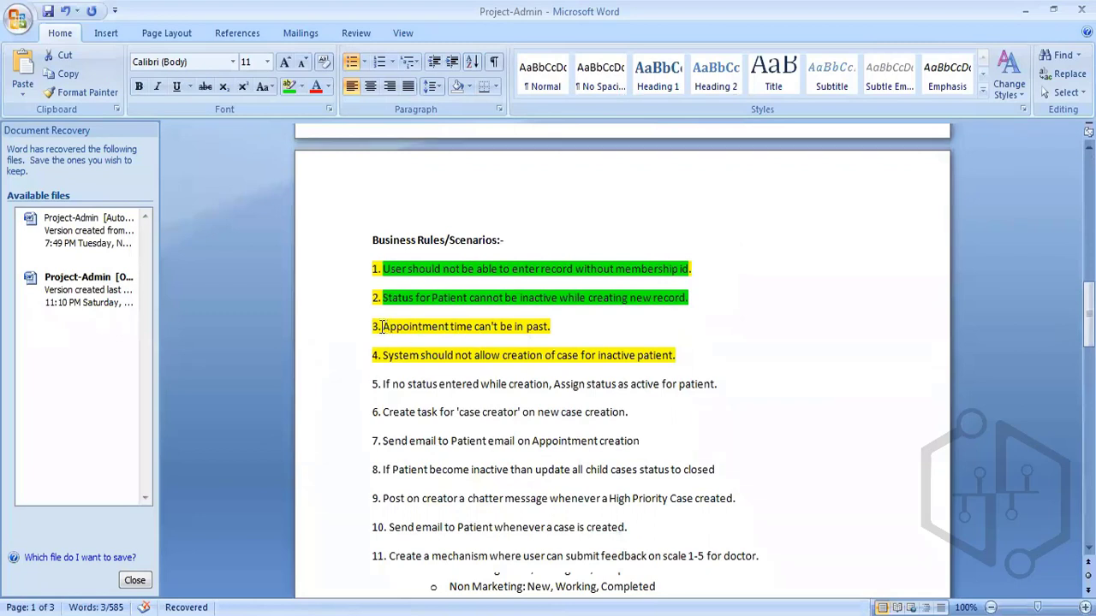
left_click_drag(381, 326, 661, 346)
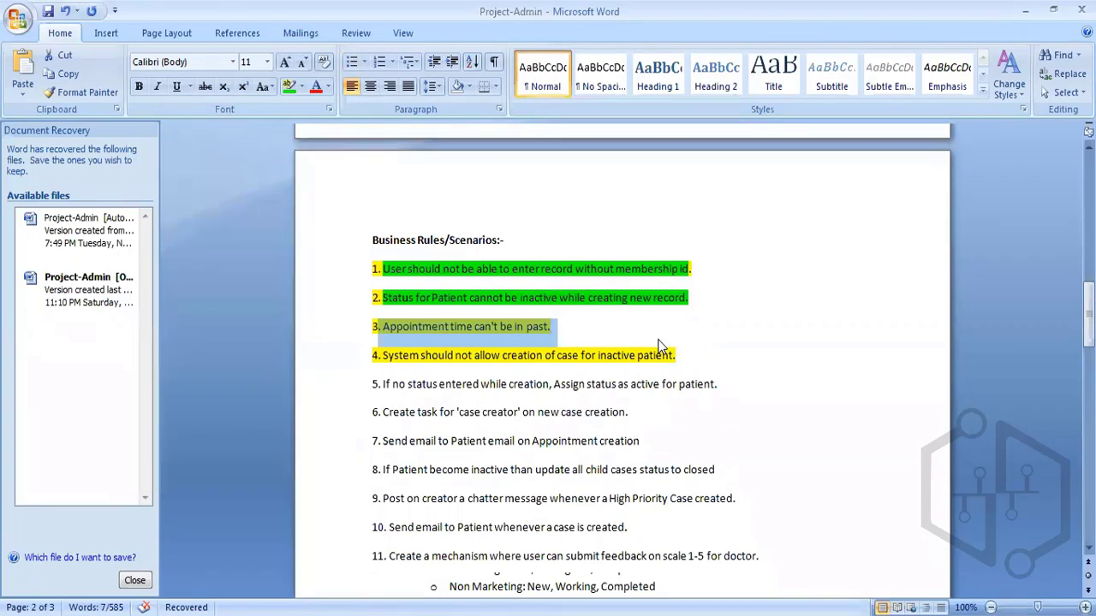
Delete the old three-line notes from the Notepad++ new 12 tab.
key("alt+Tab")
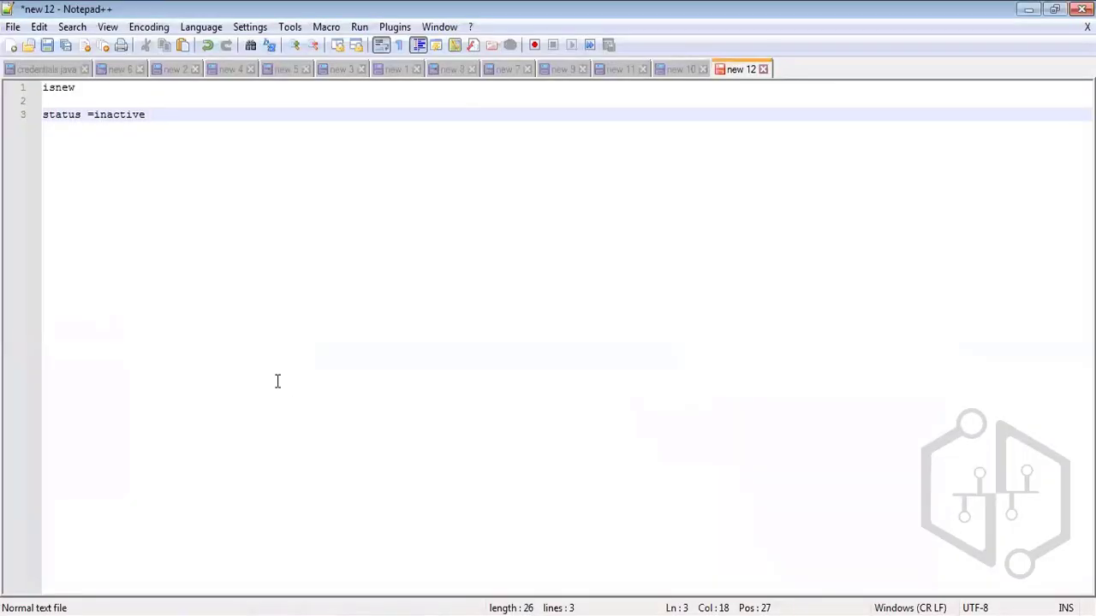
left_click_drag(146, 113, 37, 89)
key("Delete")
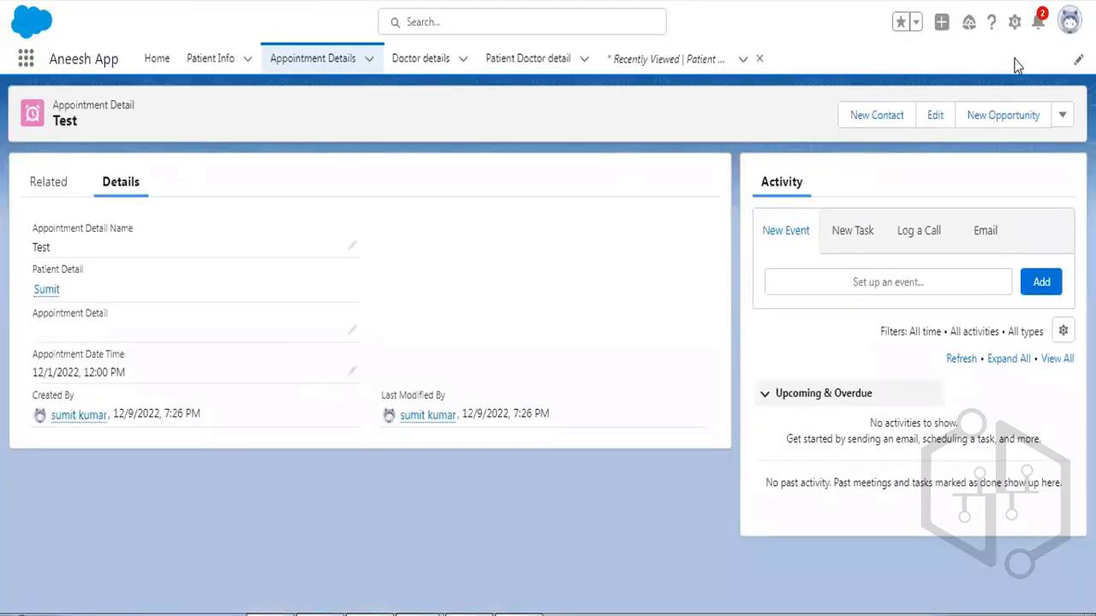
Open Appointment Detail's validation rules and start a new rule named 'Check date time'.
left_click(1014, 22)
left_click(953, 247)
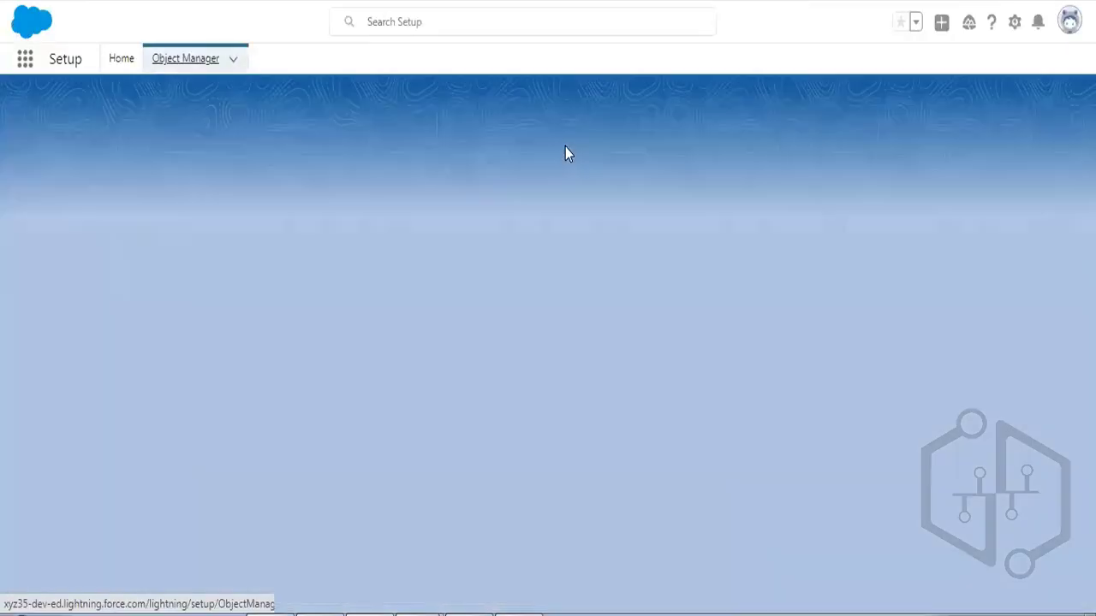
scroll(54, 284, "down", 2)
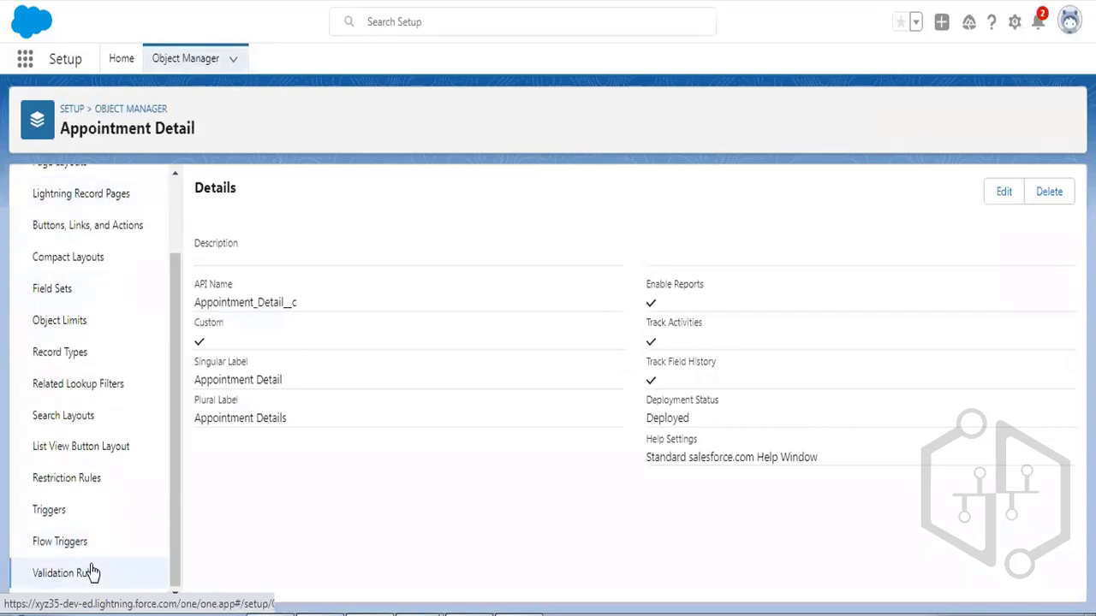
left_click(93, 573)
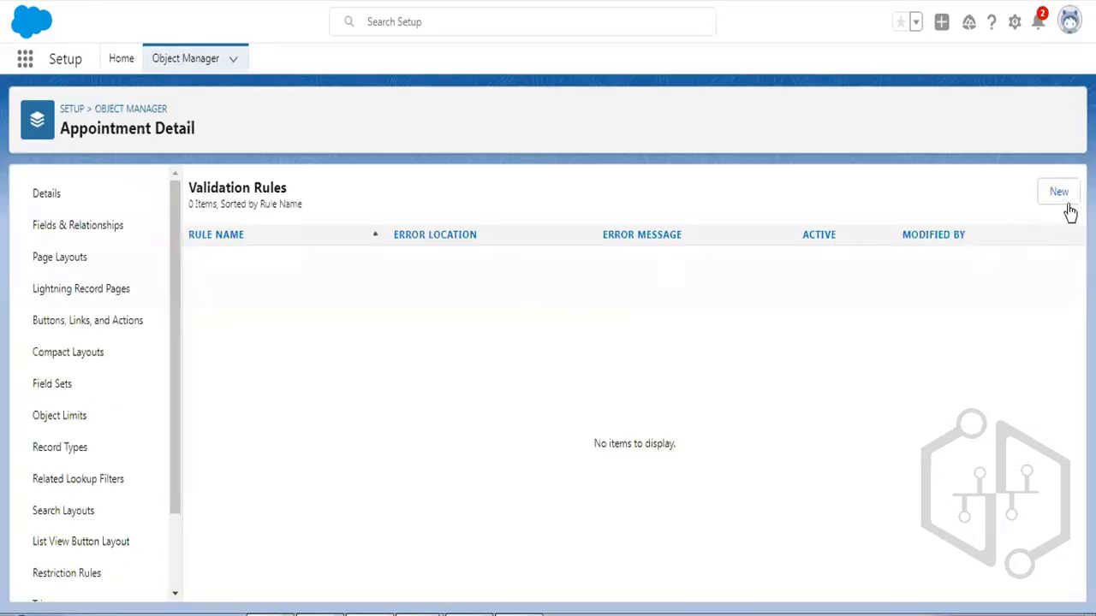
left_click(1059, 193)
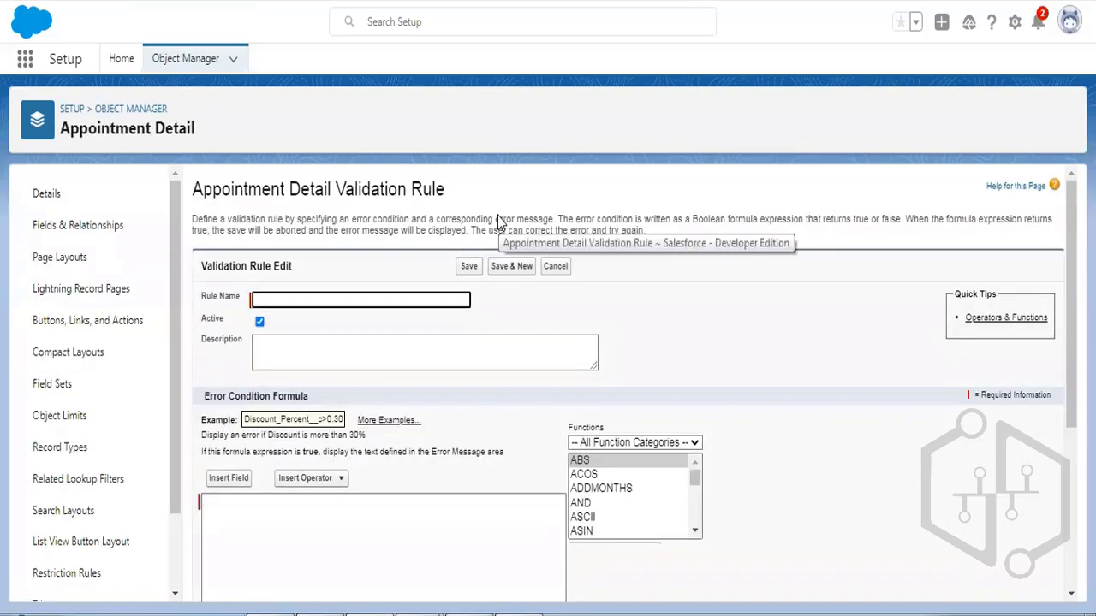
type("C")
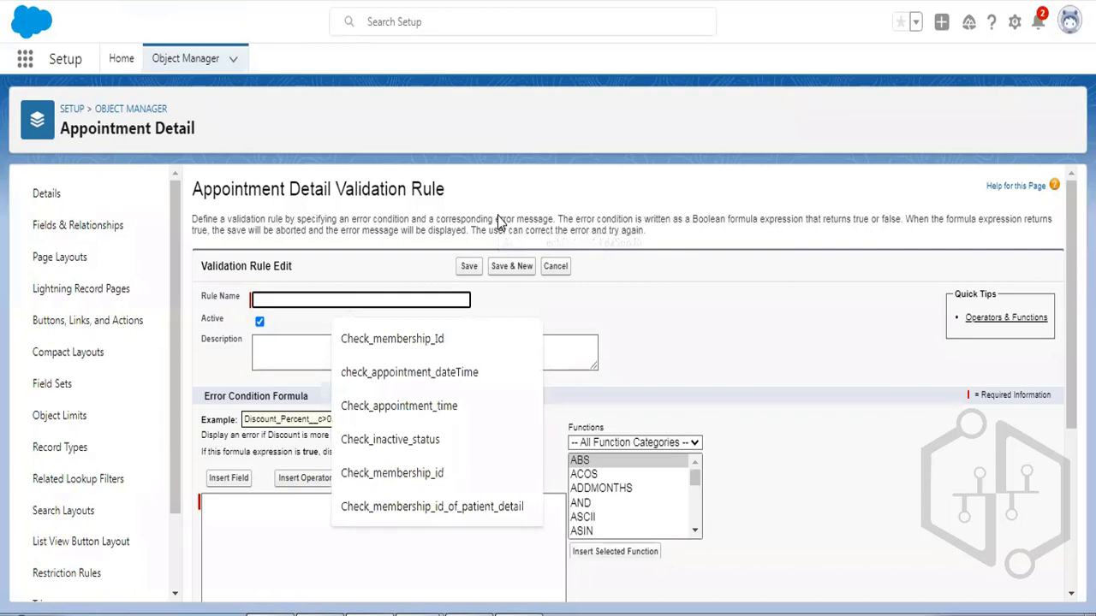
type("Check date time")
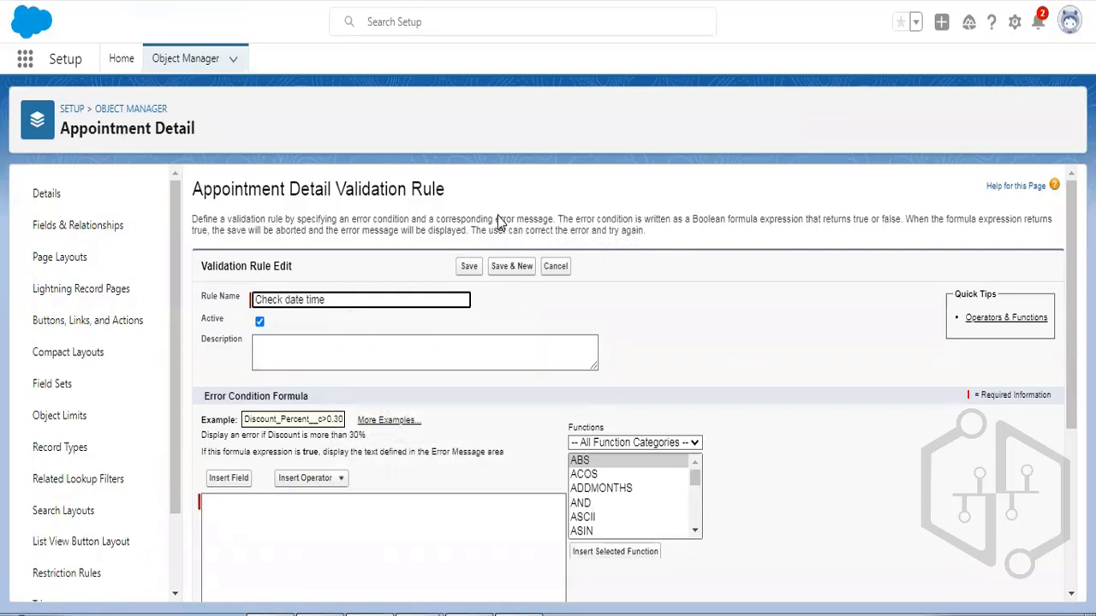
scroll(501, 221, "down", 3)
left_click(354, 339)
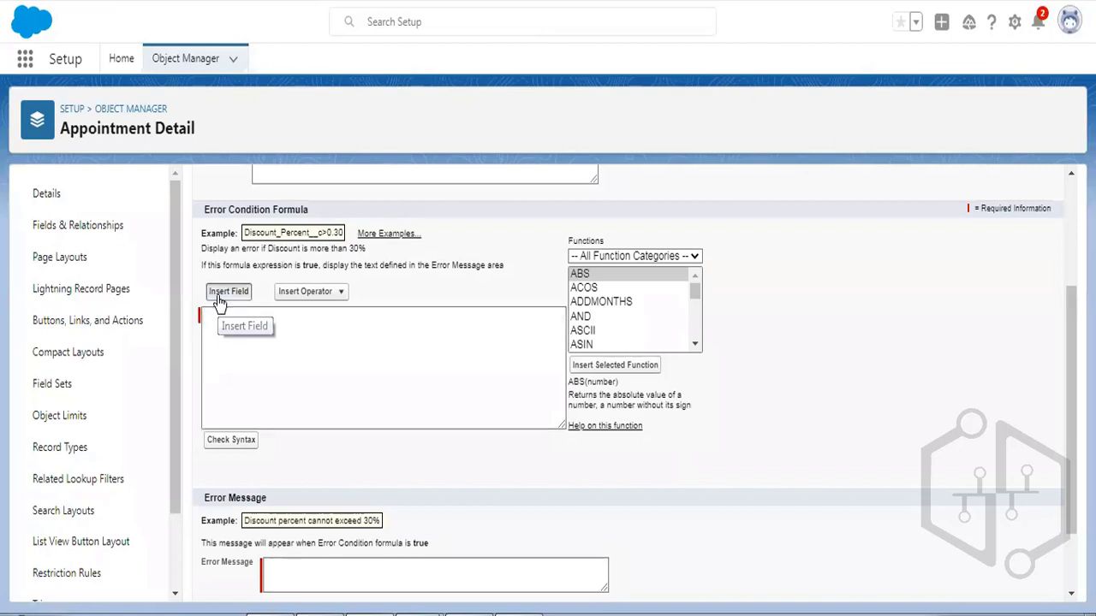
Insert Appointment_Date_Time__c from the Appointment Detail fields into the error condition formula.
left_click(228, 292)
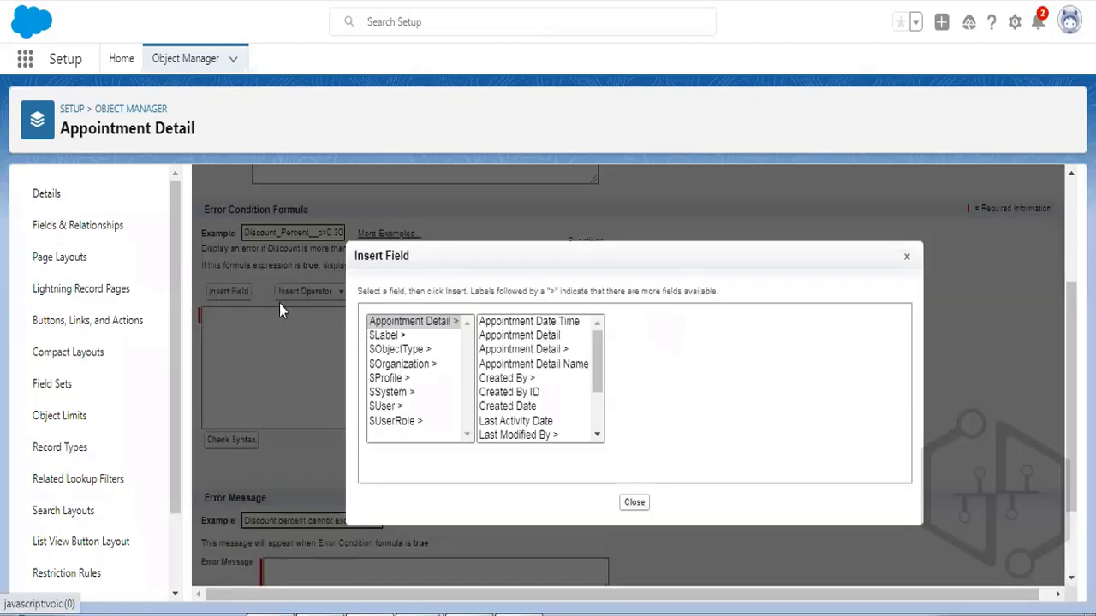
left_click(426, 324)
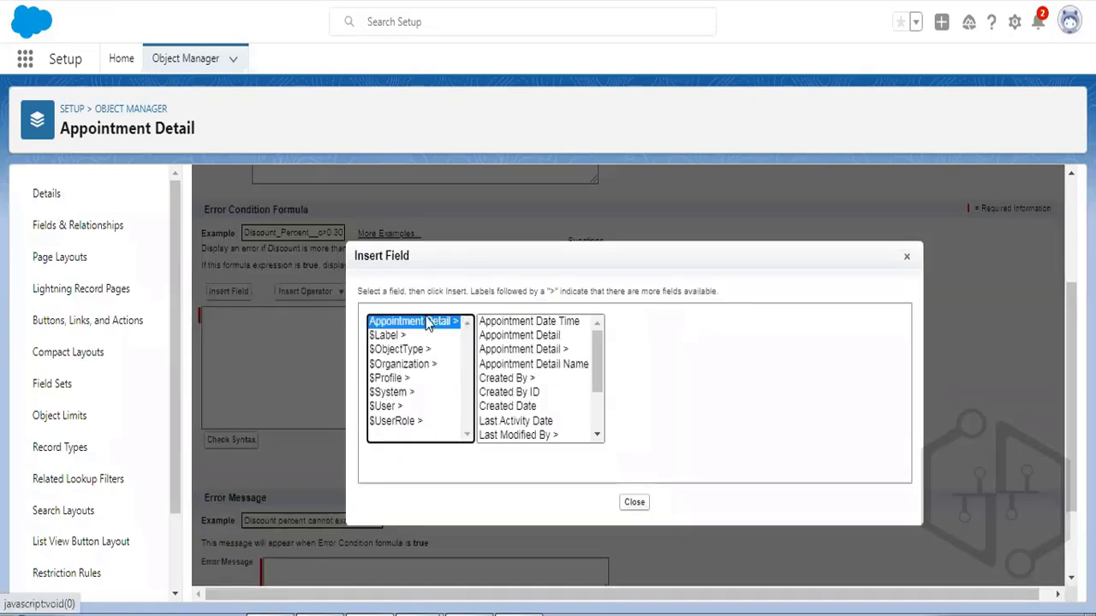
left_click(527, 323)
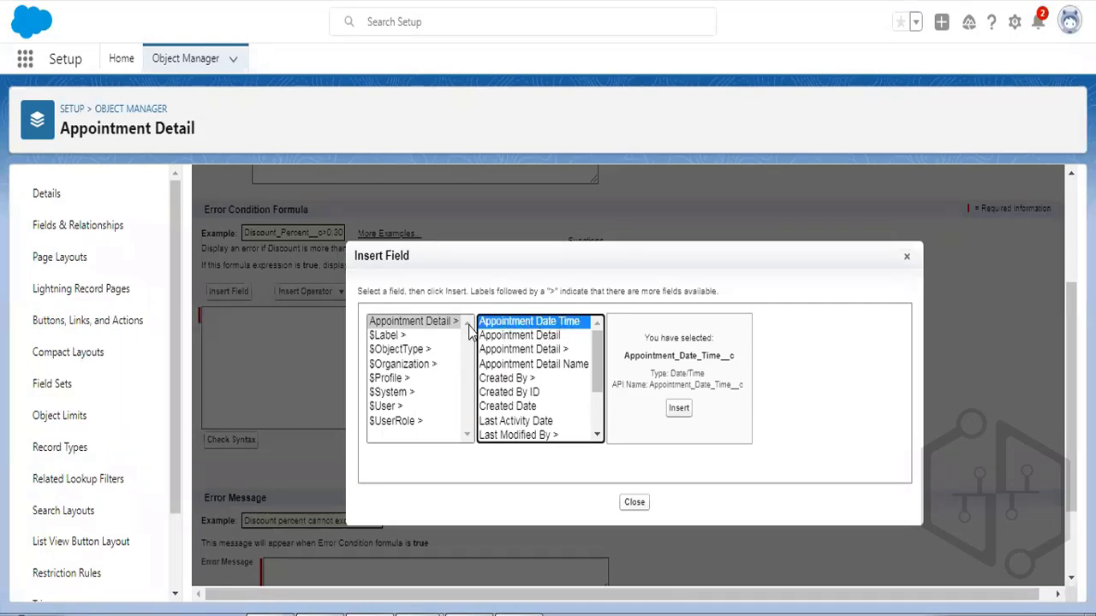
left_click(678, 410)
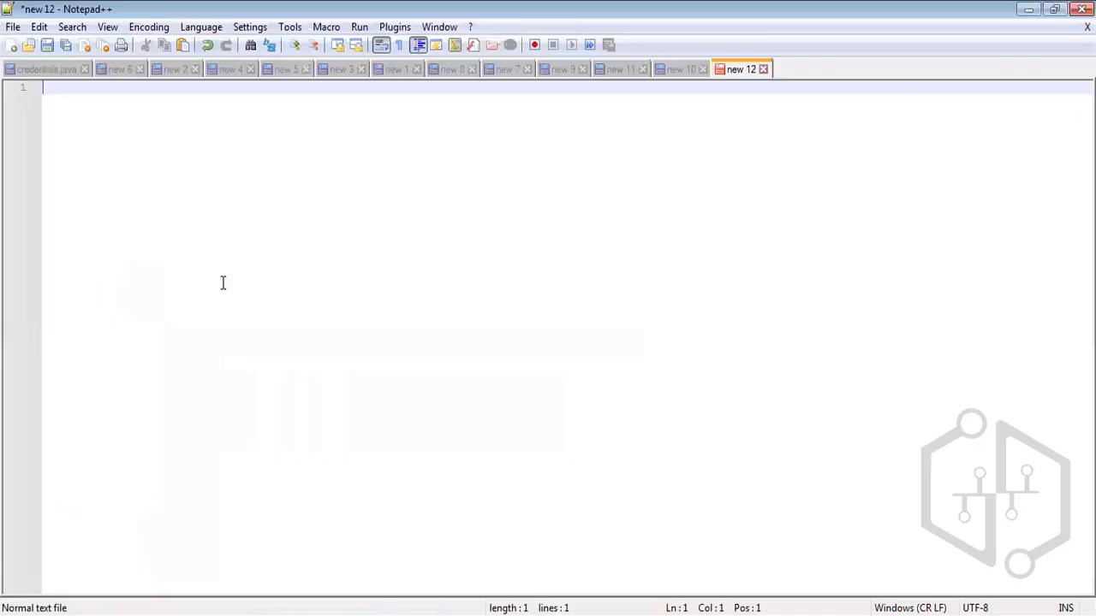
Write the note 'value from the field < current date time -> past date time' in Notepad++.
type("value from the field")
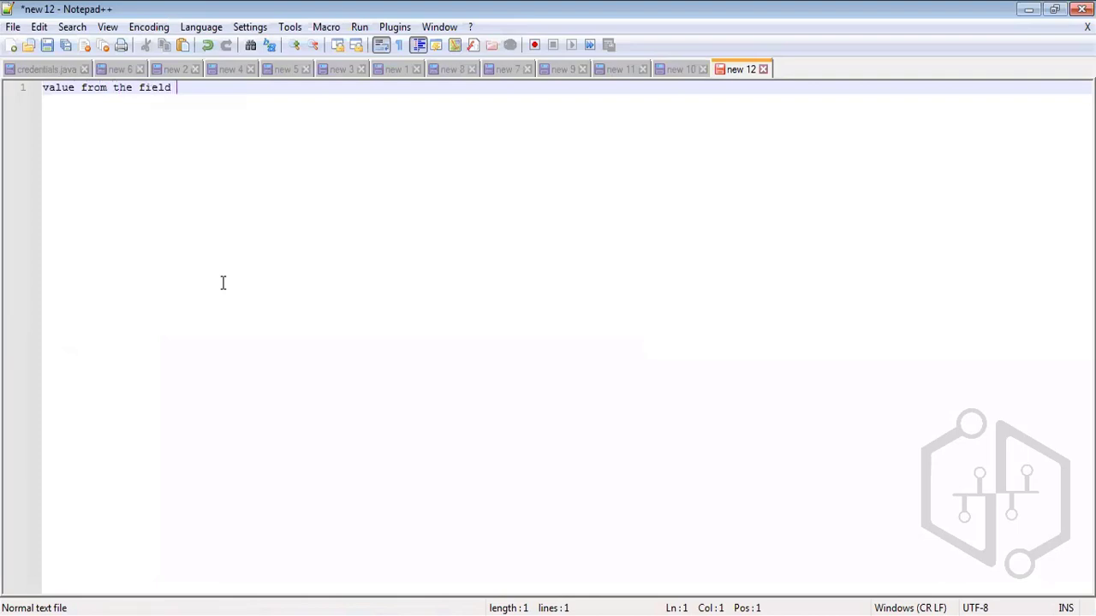
type(" with current date t")
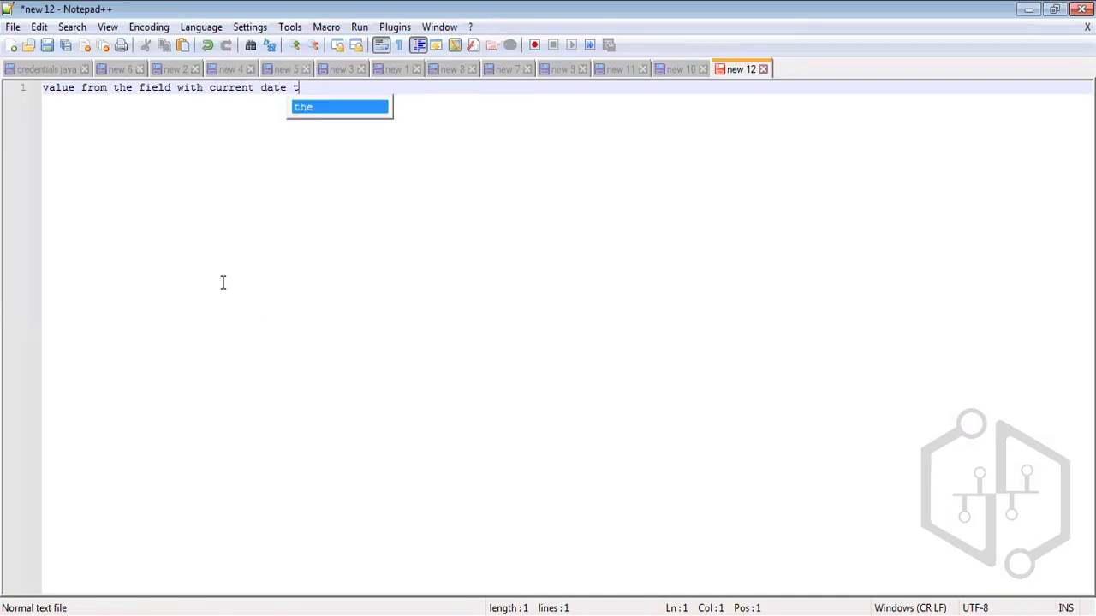
type("ime")
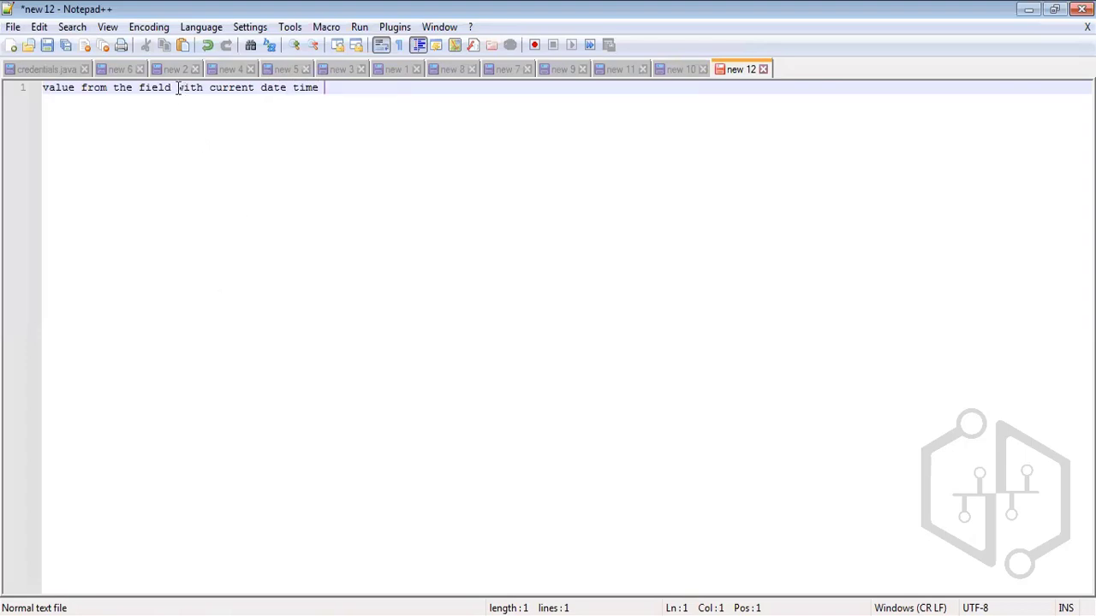
left_click_drag(178, 88, 205, 91)
type("<")
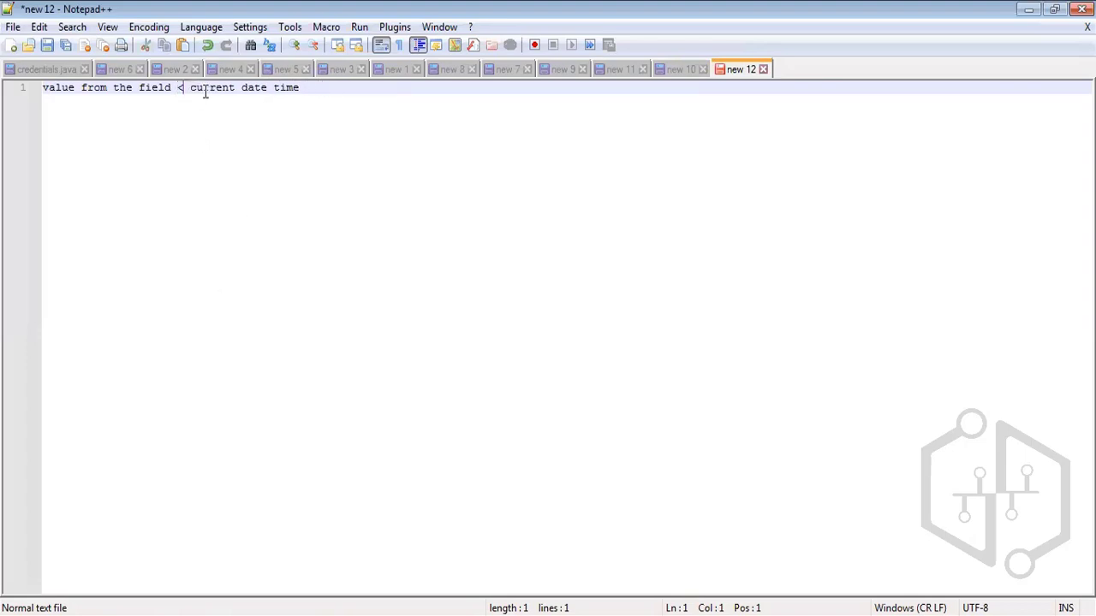
key("Right")
left_click_drag(198, 88, 317, 89)
left_click(346, 89)
type("-> past date t")
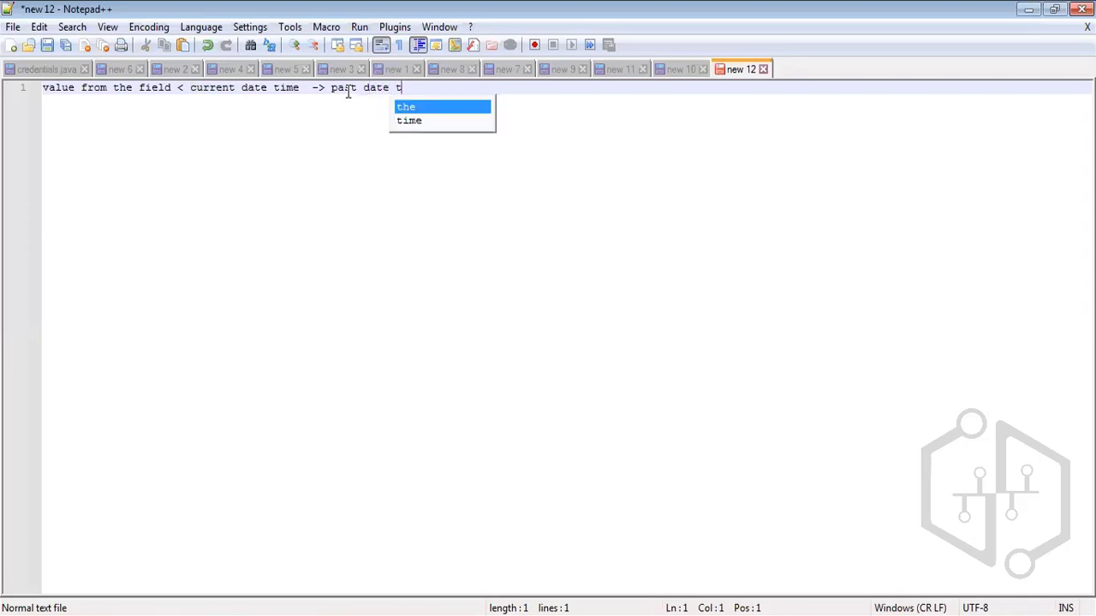
type("ime")
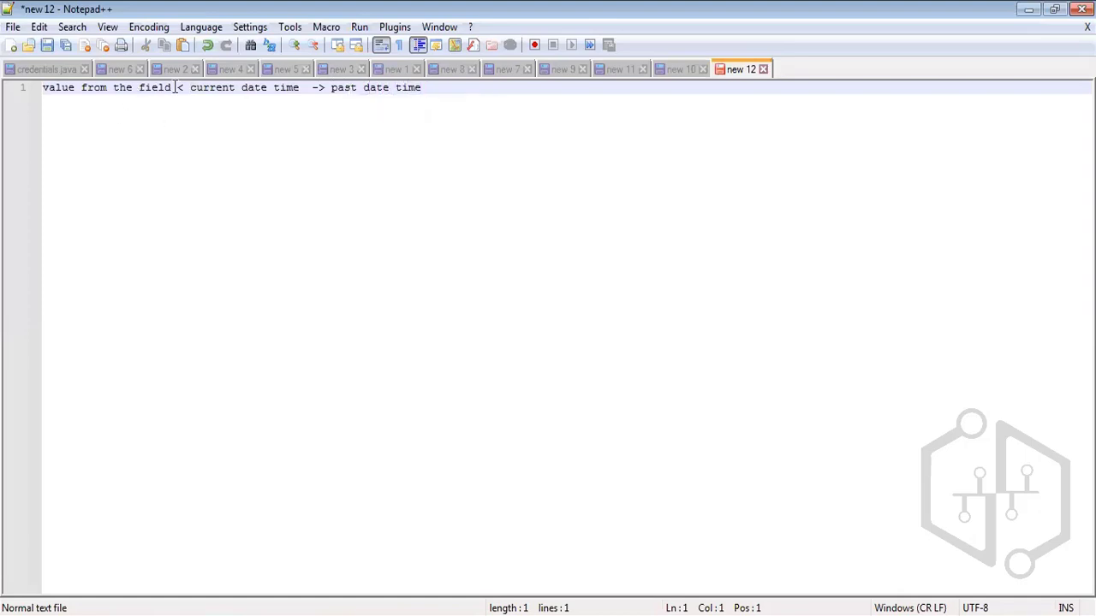
left_click_drag(175, 87, 44, 92)
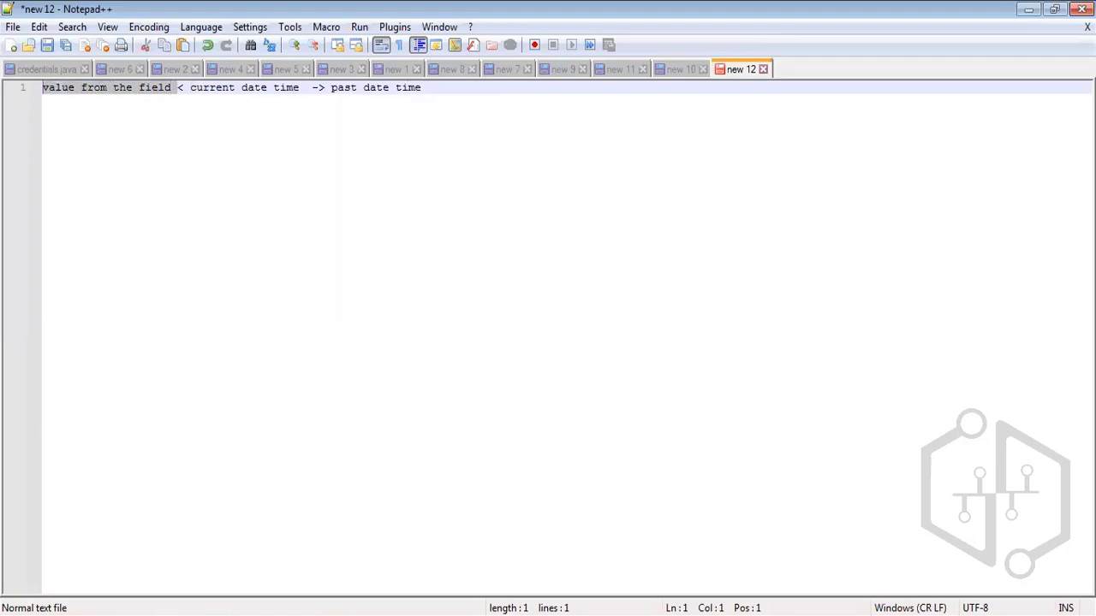
left_click(278, 614)
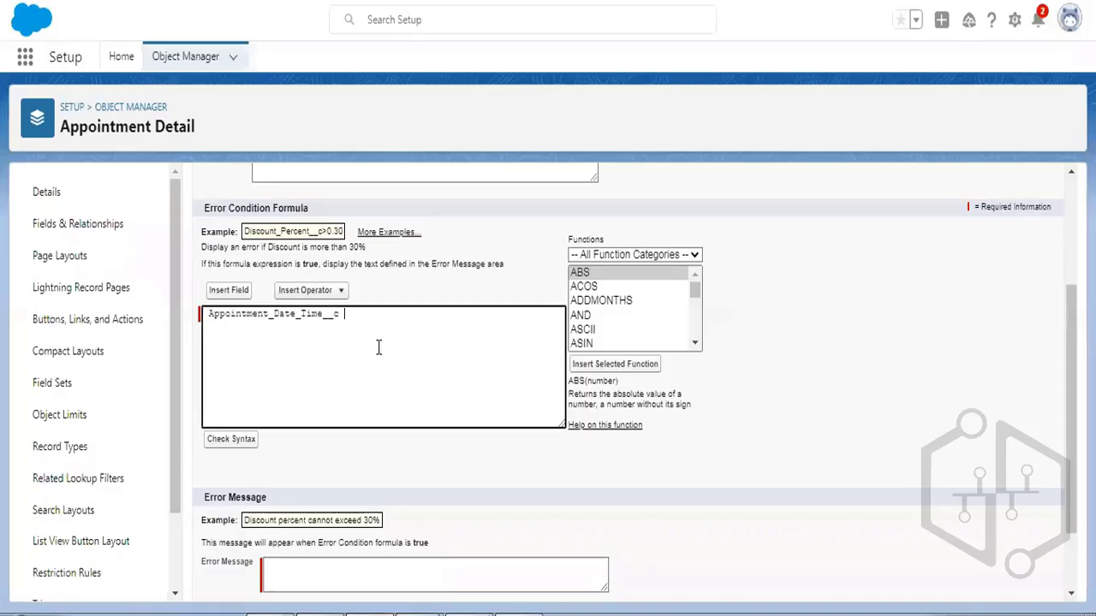
Complete the formula as Appointment_Date_Time__c < NOW() using the NOW function.
type("<")
left_click(609, 277)
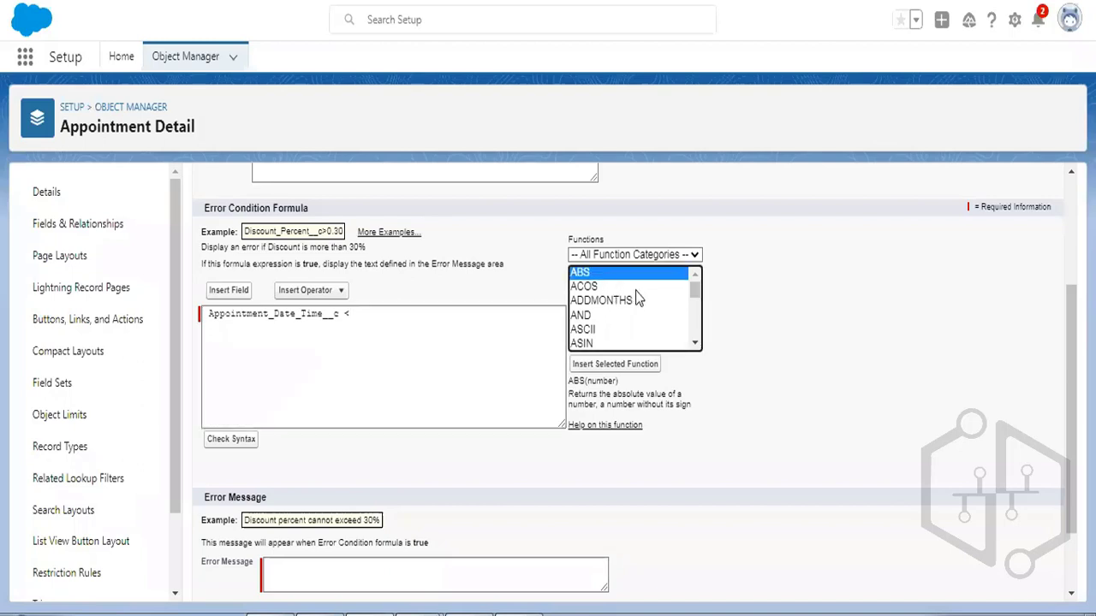
scroll(638, 297, "down", 9)
scroll(638, 297, "down", 9)
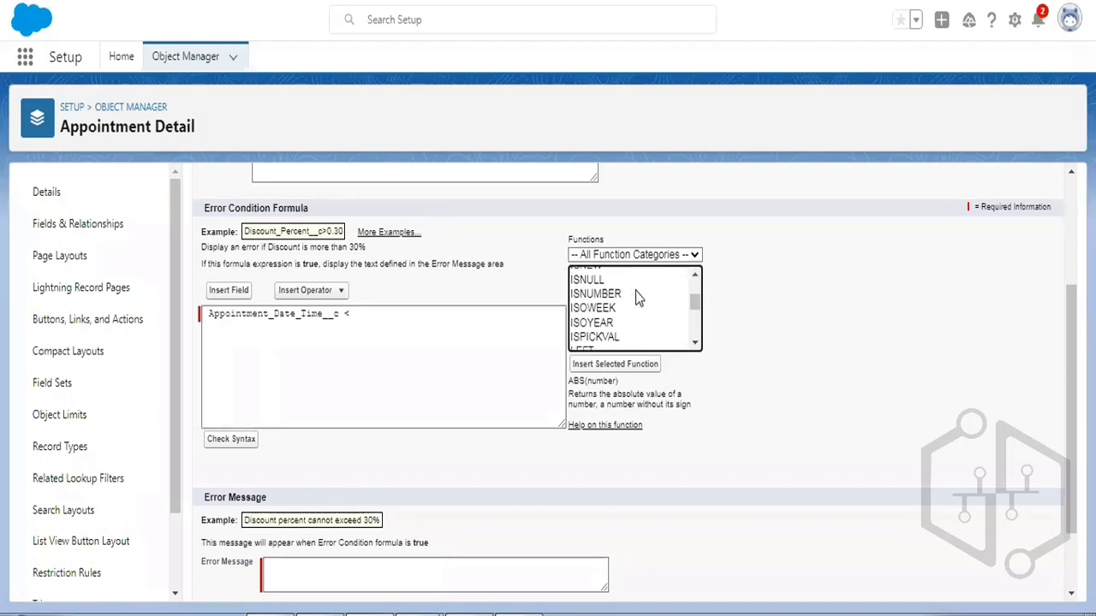
scroll(638, 297, "down", 1)
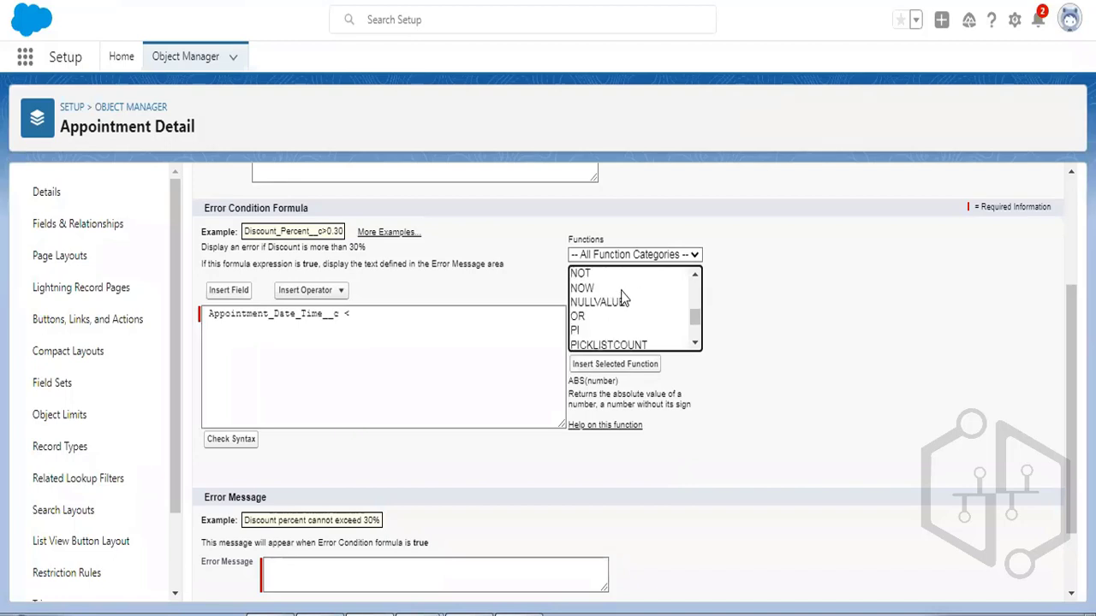
left_click(591, 289)
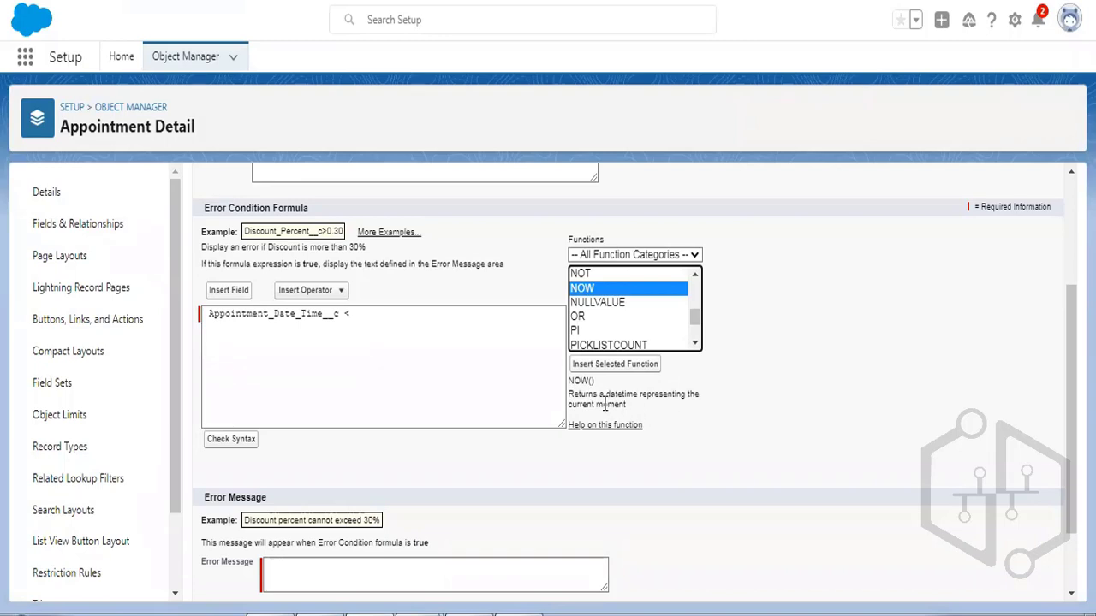
left_click(602, 364)
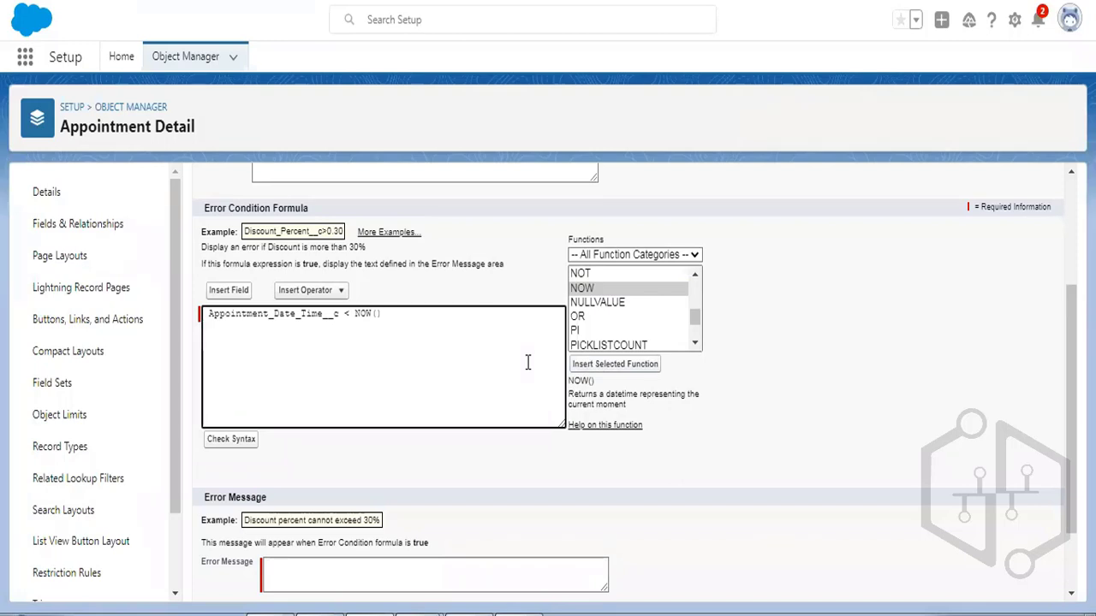
double_click(280, 317)
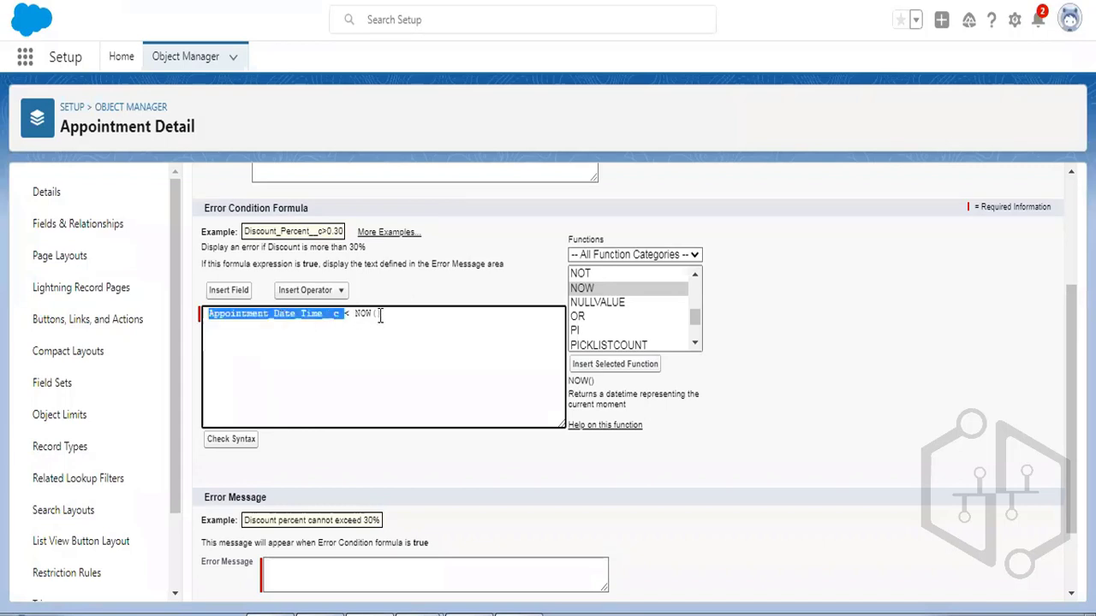
left_click_drag(387, 314, 354, 314)
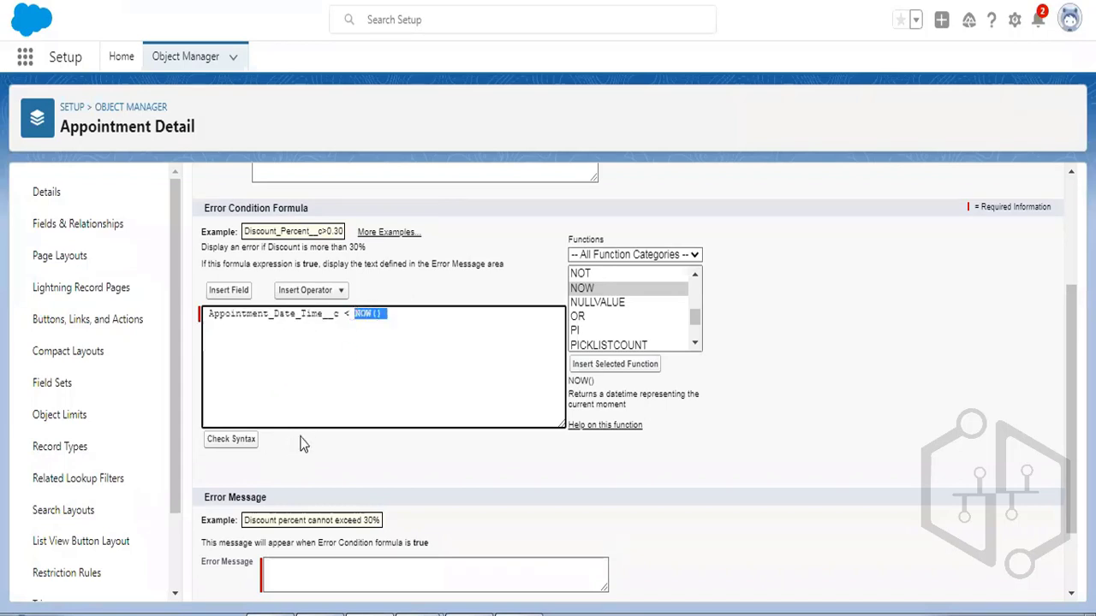
scroll(518, 373, "down", 1)
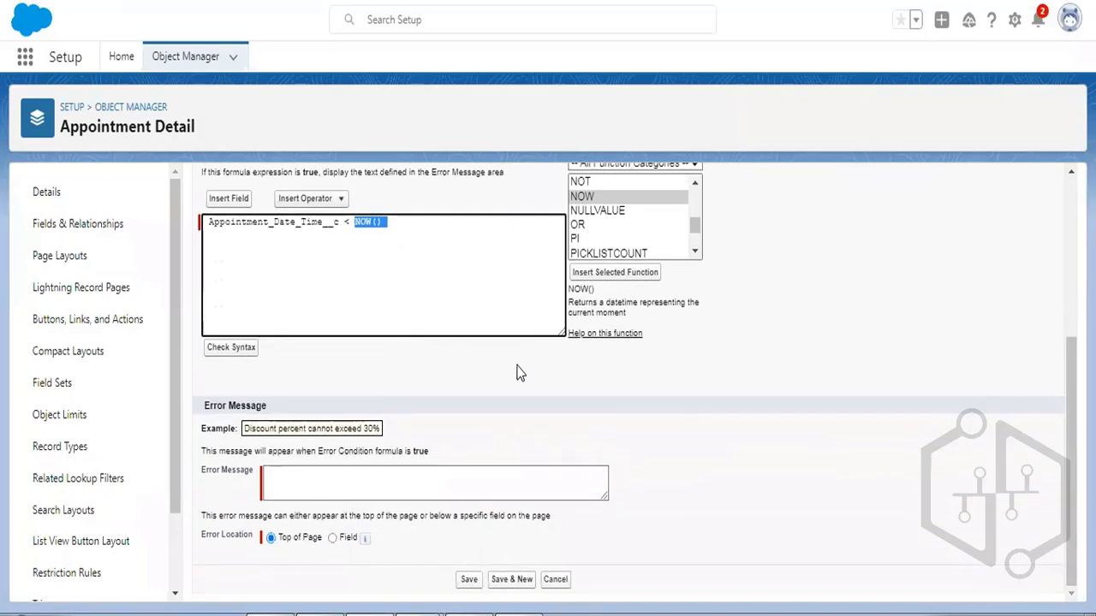
Enter the error message 'You cannot pass date time from past' and save the rule.
left_click(392, 482)
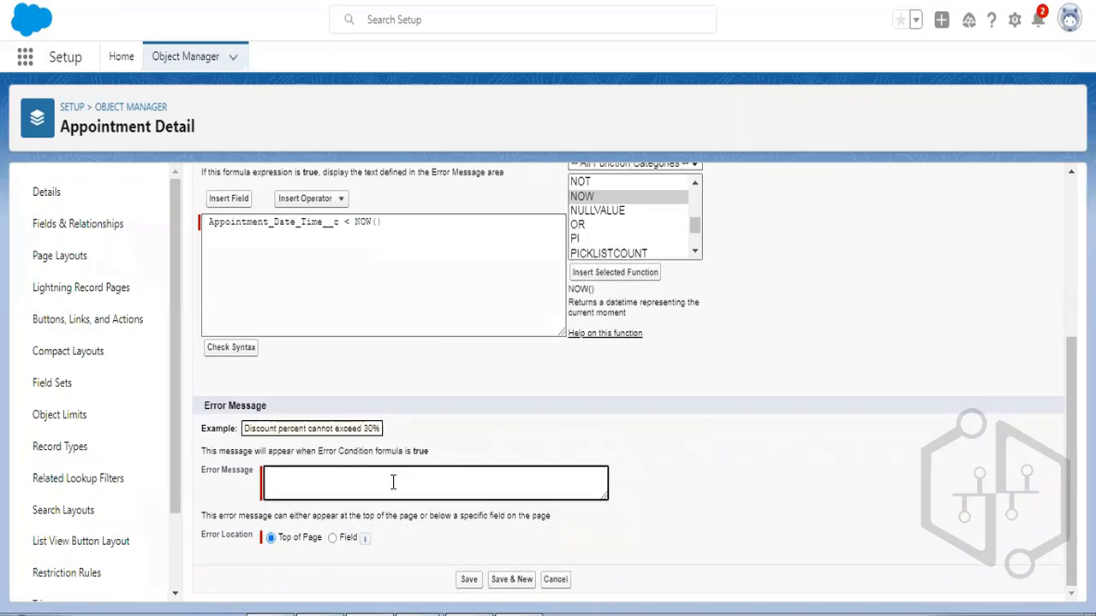
type("You cannot pass date t")
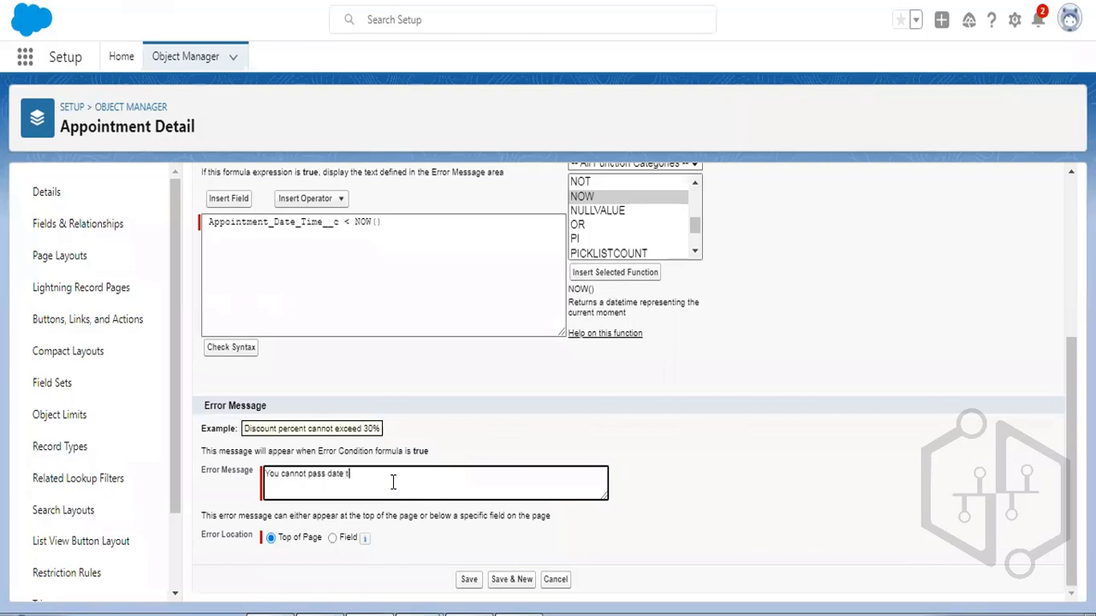
type("ime from past")
scroll(555, 363, "up", 3)
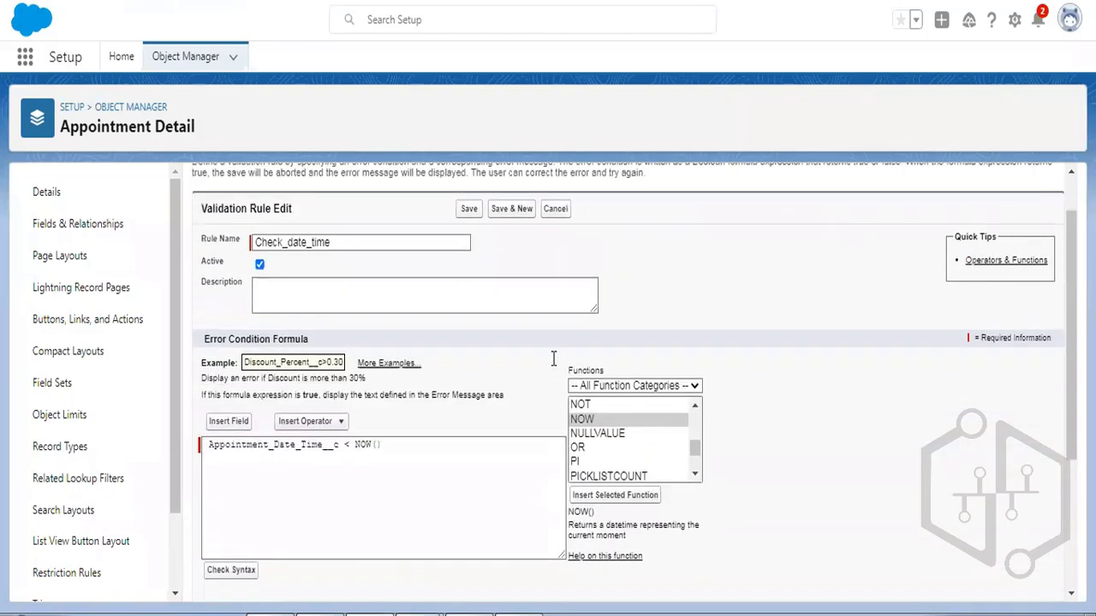
left_click(468, 271)
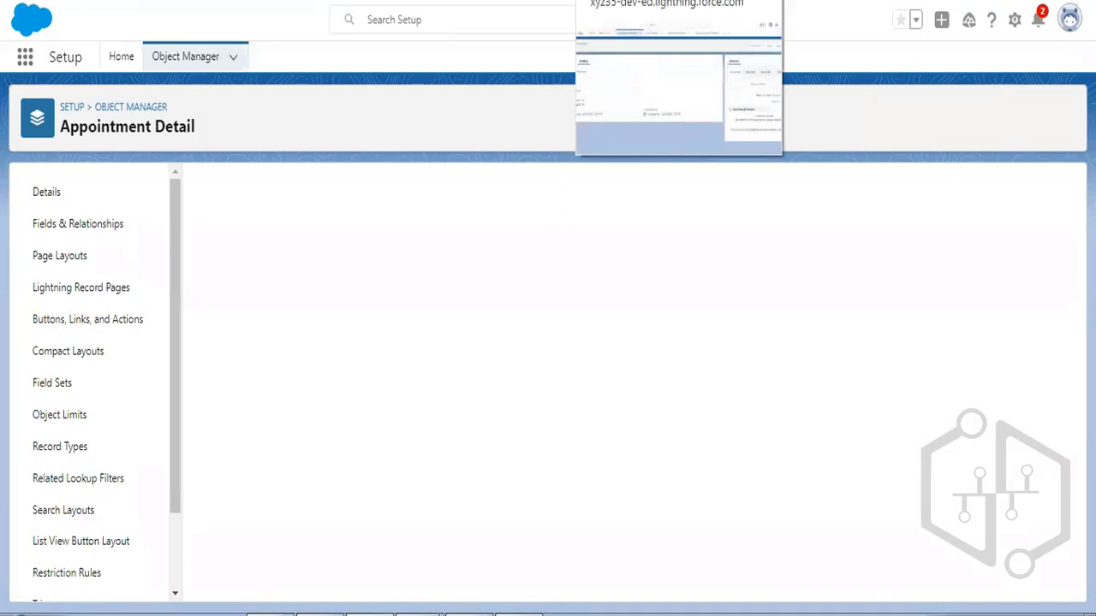
Close the extra patient tab and begin a new record from the Appointment Details list.
left_click(651, 1)
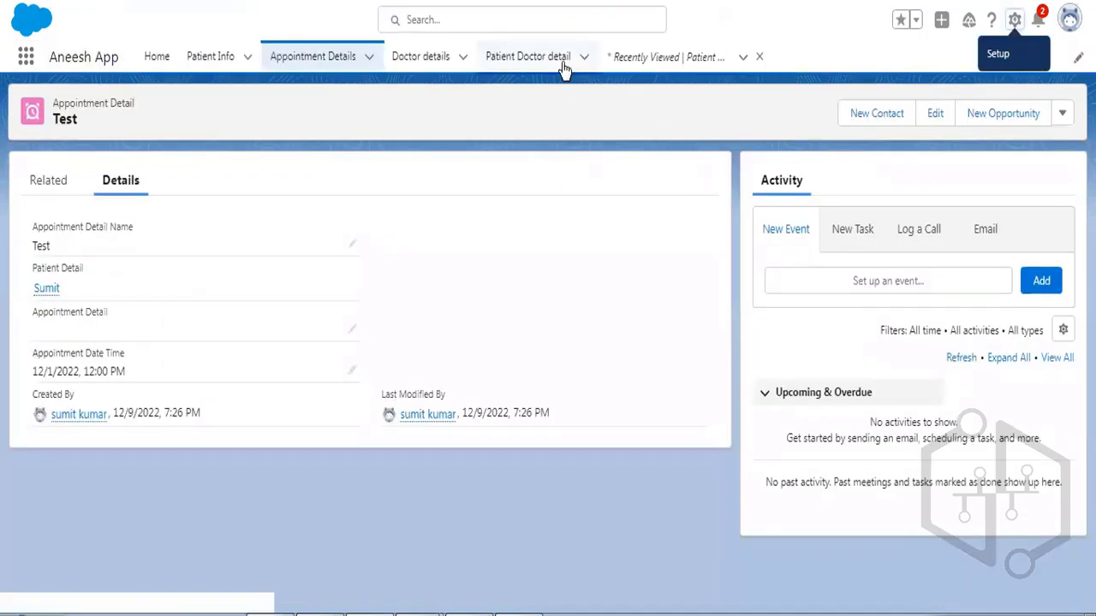
left_click(759, 58)
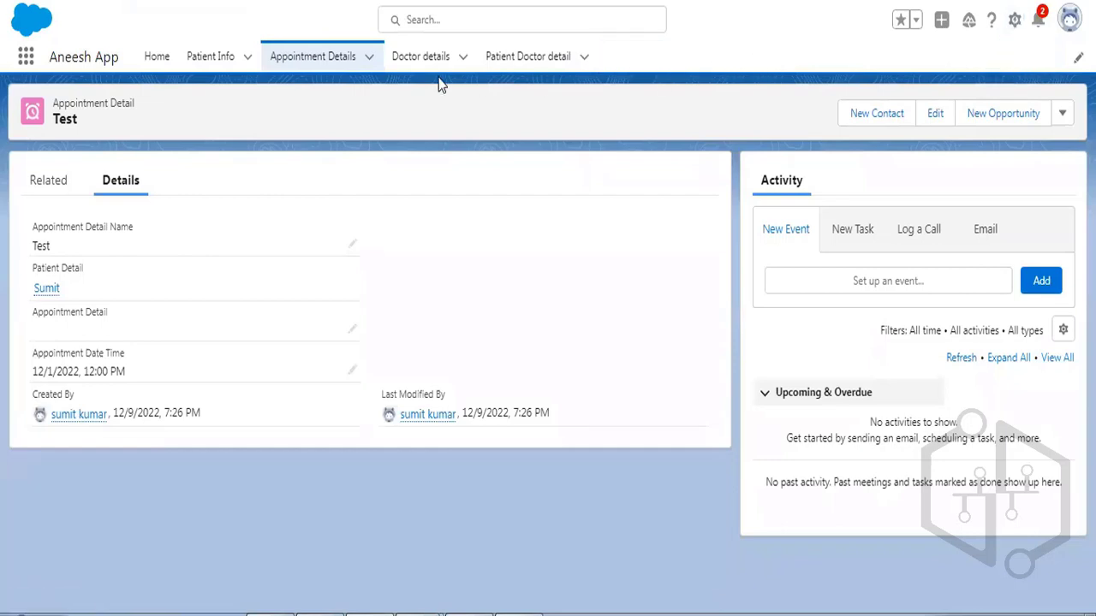
left_click(306, 66)
left_click(394, 1)
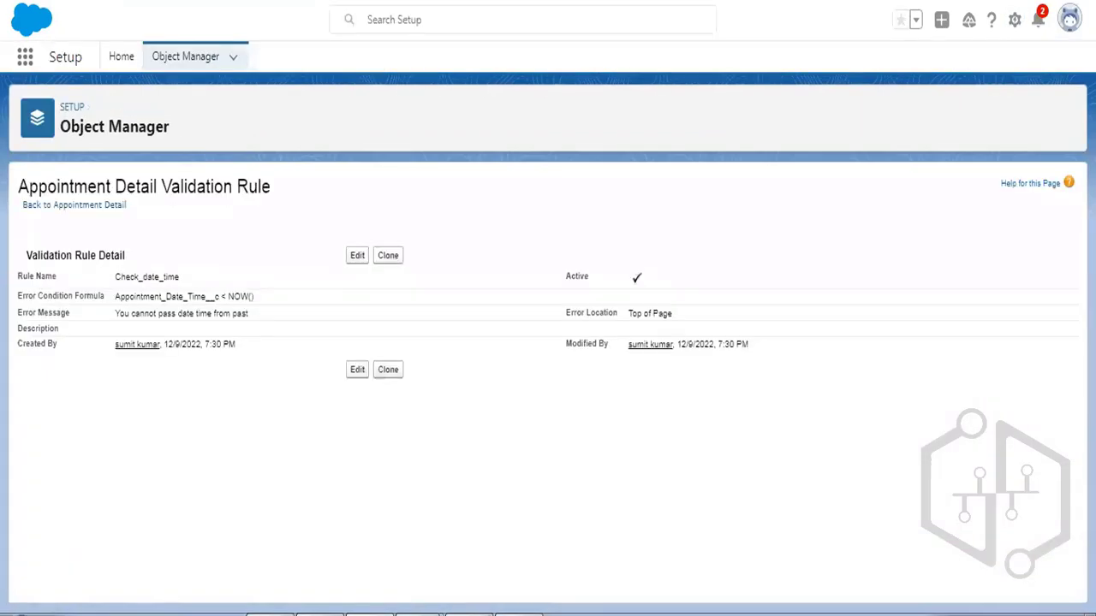
left_click(651, 1)
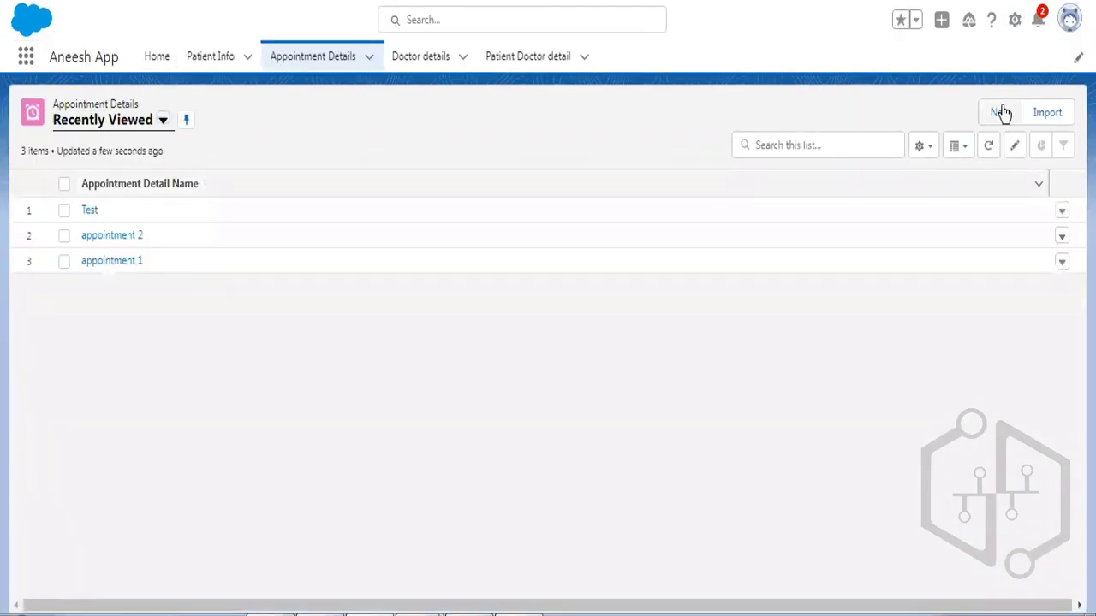
left_click(999, 112)
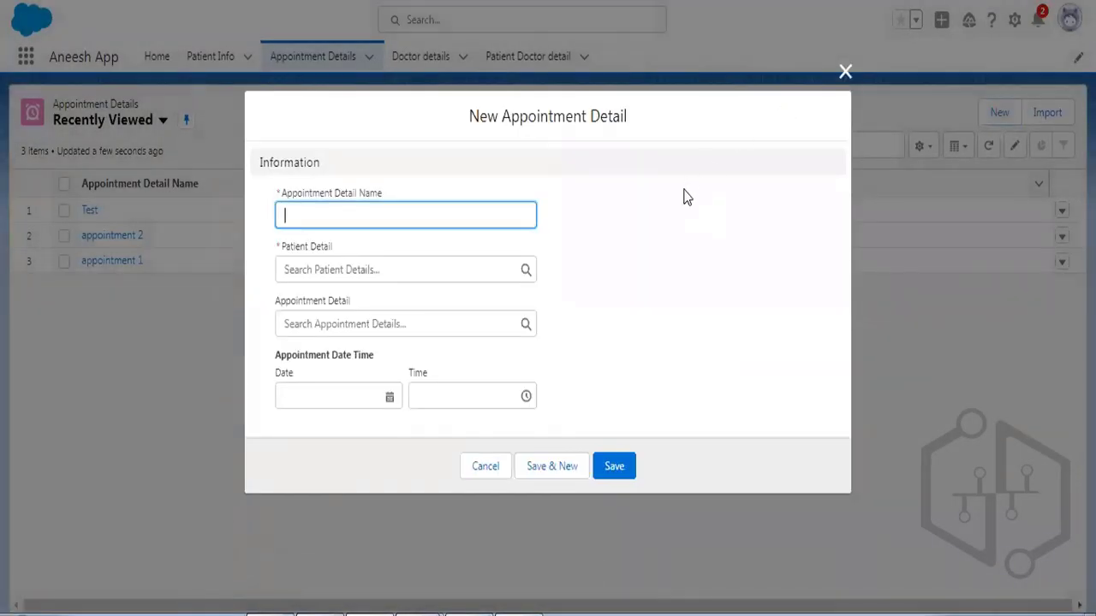
Fill the new appointment with name Test, a patient, and date 12/1/2022.
type("Test")
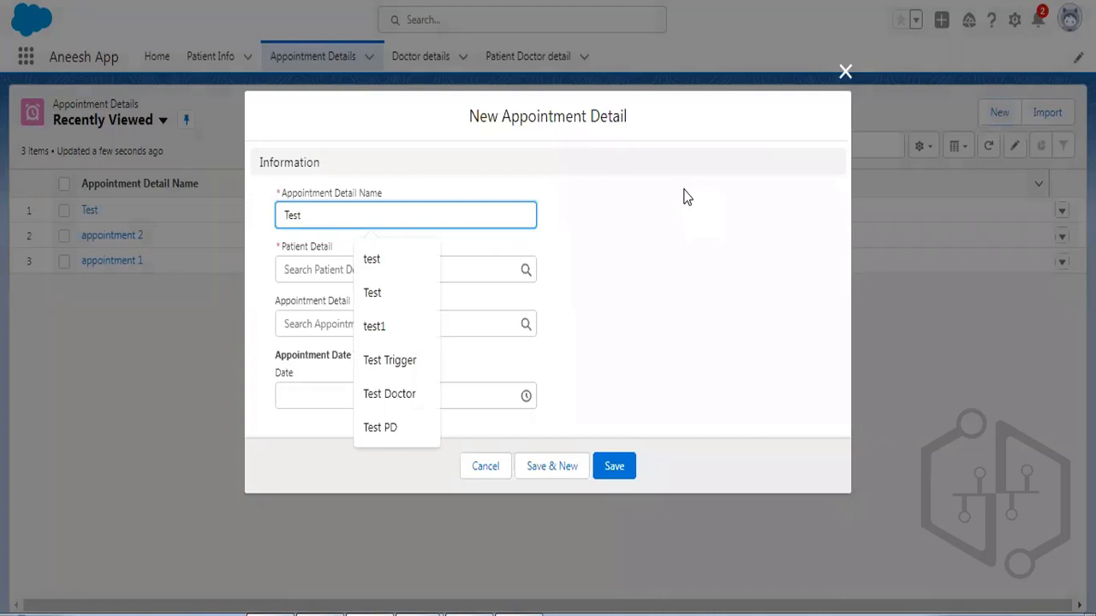
left_click(685, 196)
left_click(345, 265)
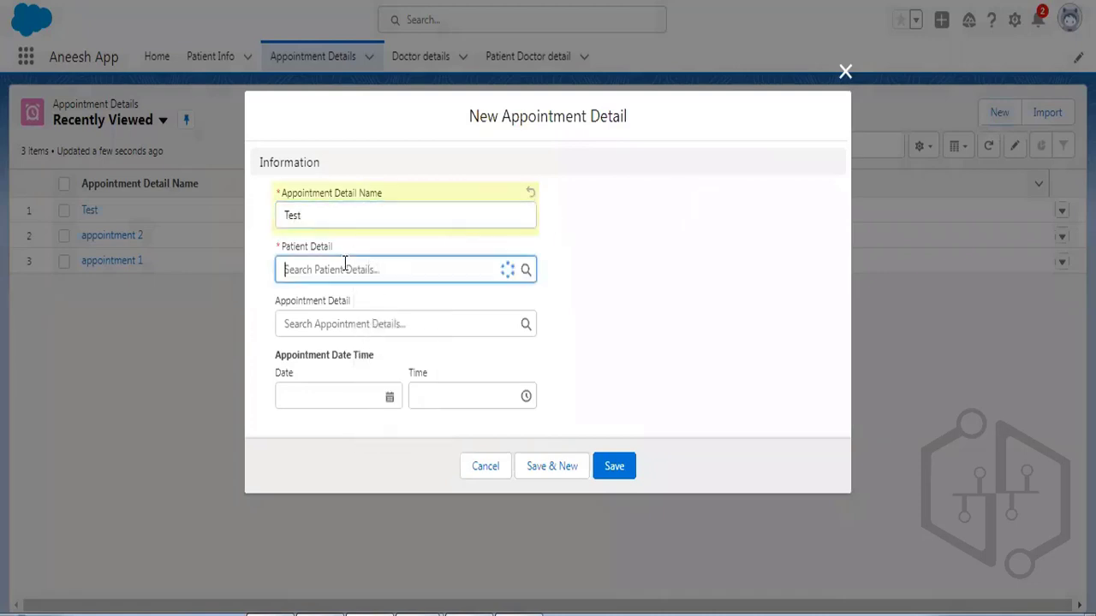
left_click(379, 330)
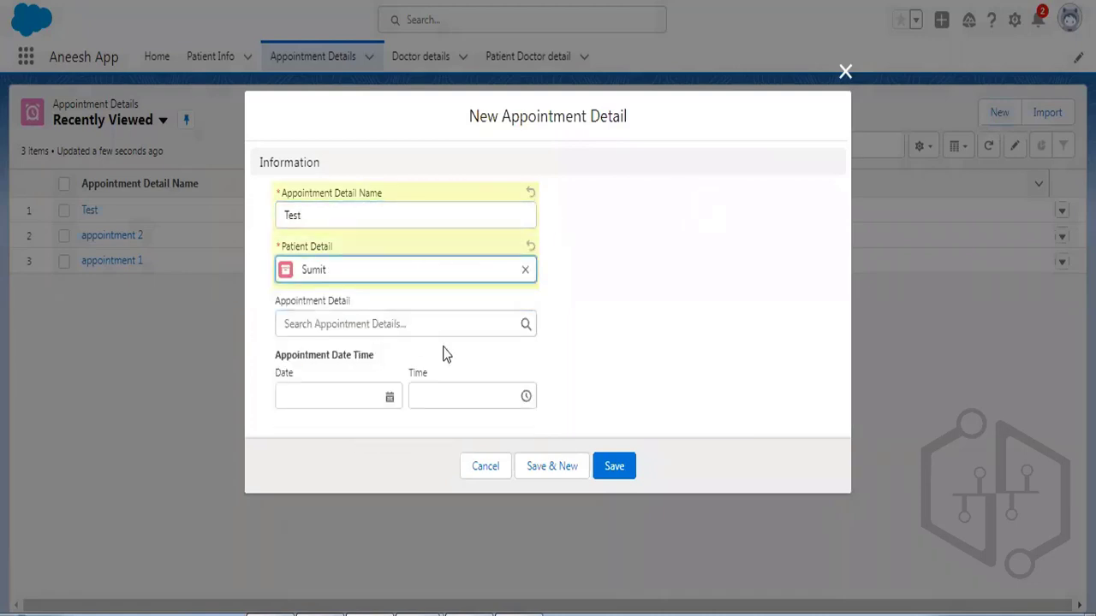
left_click(352, 389)
left_click(408, 171)
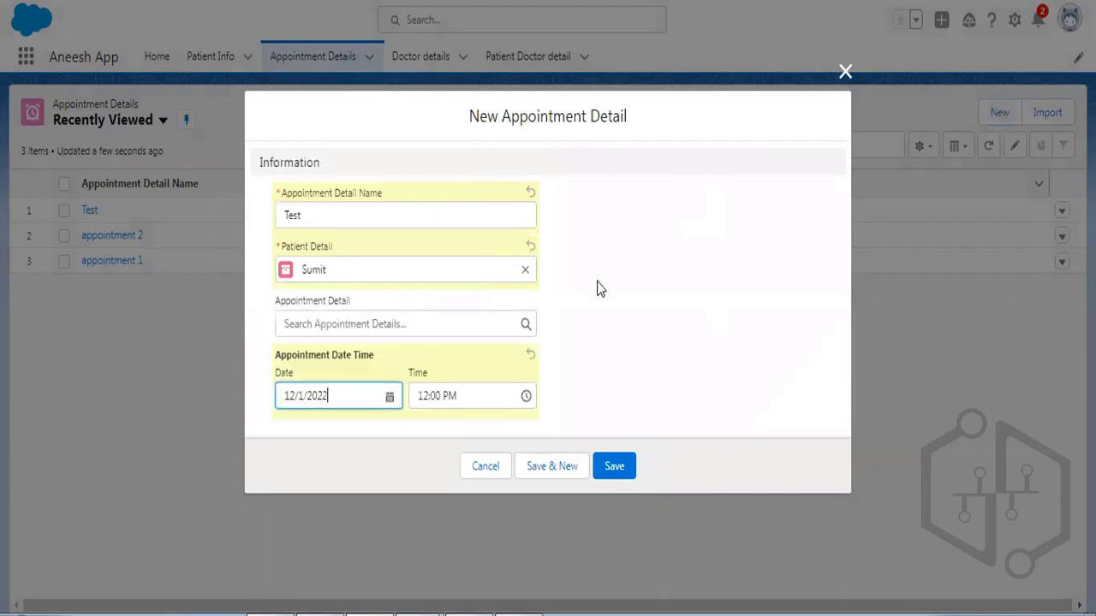
Save the appointment and select the 'You cannot pass date time from past' error.
left_click(615, 466)
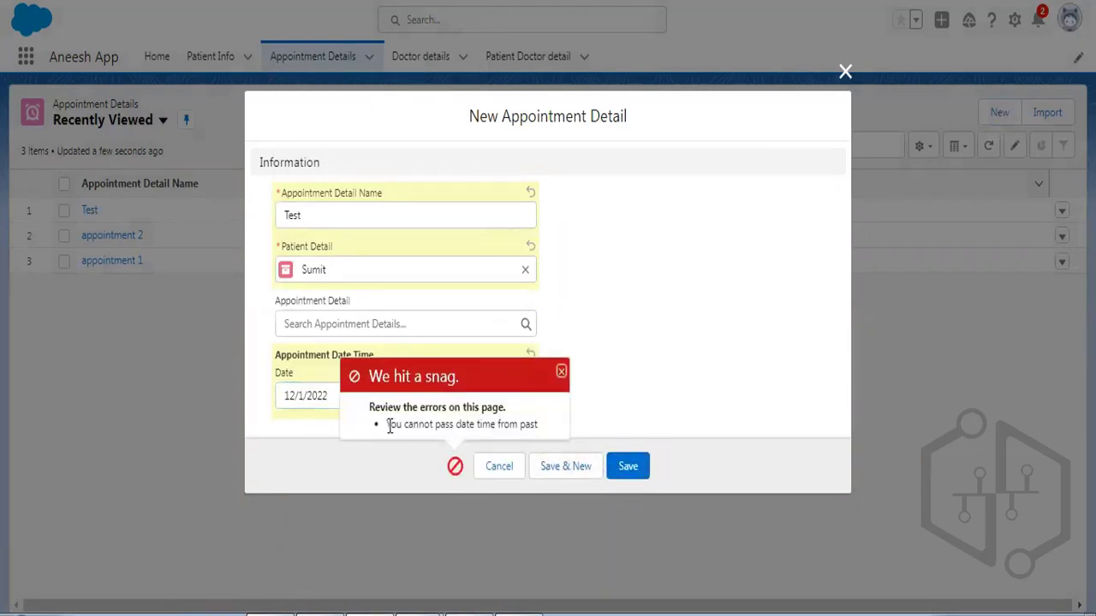
left_click_drag(385, 428, 538, 426)
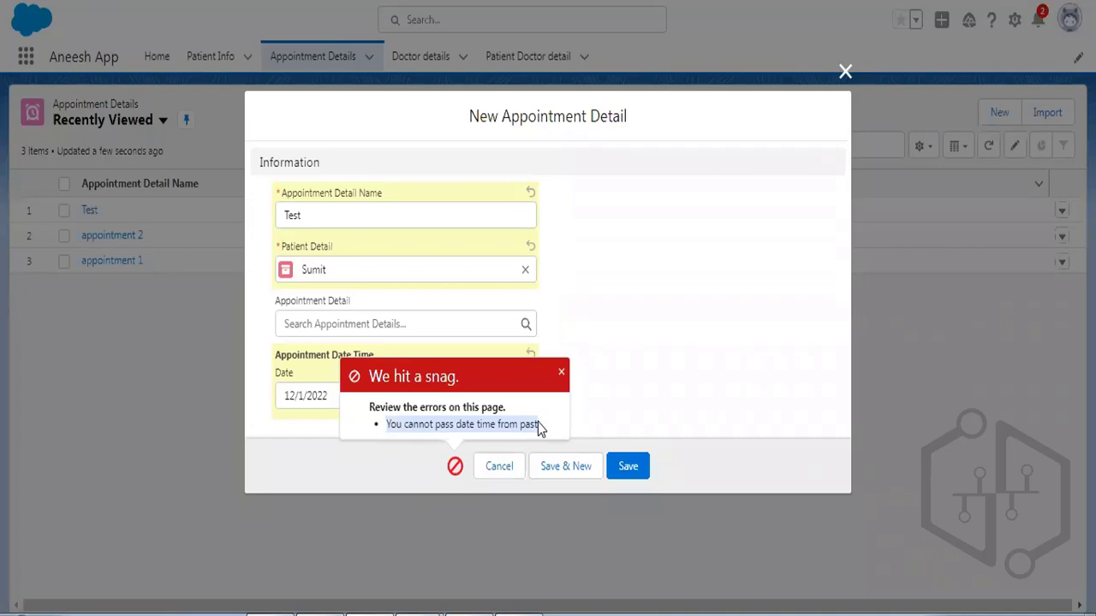
key("alt+Tab")
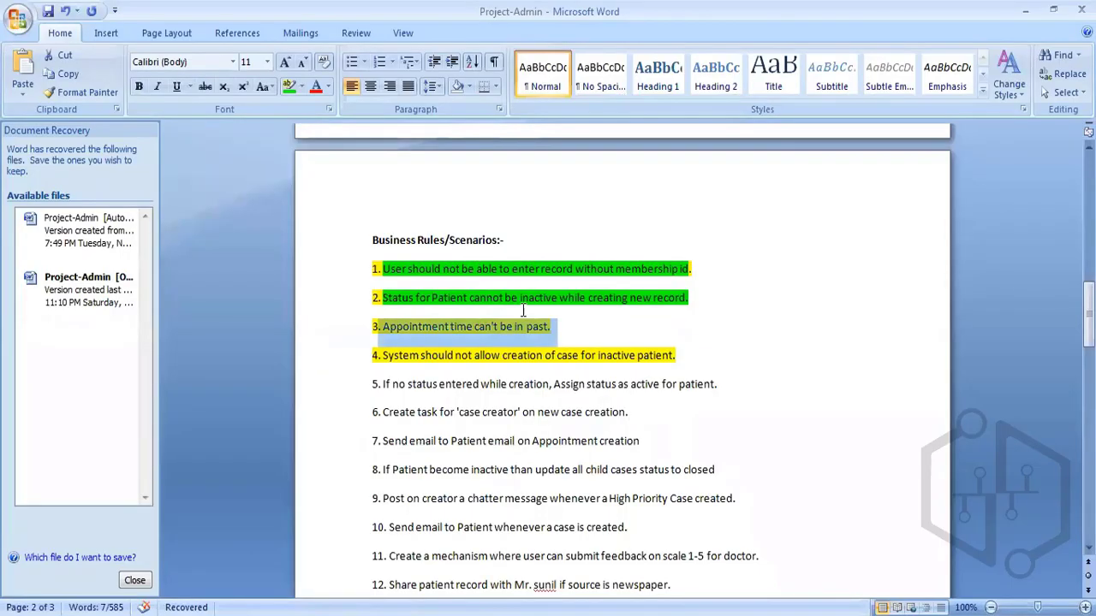
Recolour the rule 'Appointment time can't be in past.' with green highlighting in Word.
left_click(537, 327)
triple_click(553, 327)
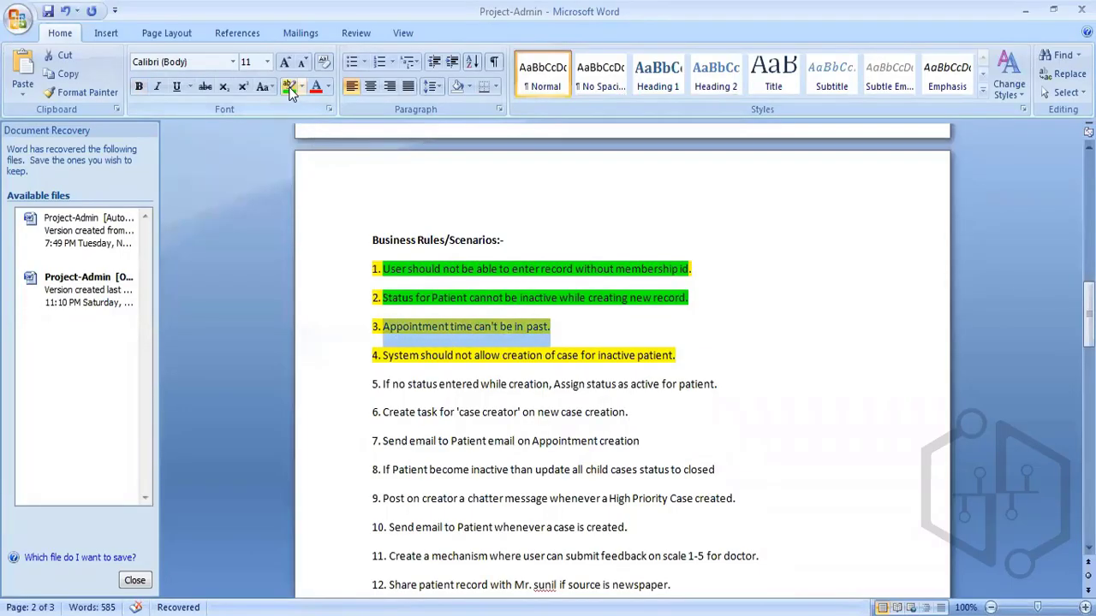
left_click(290, 86)
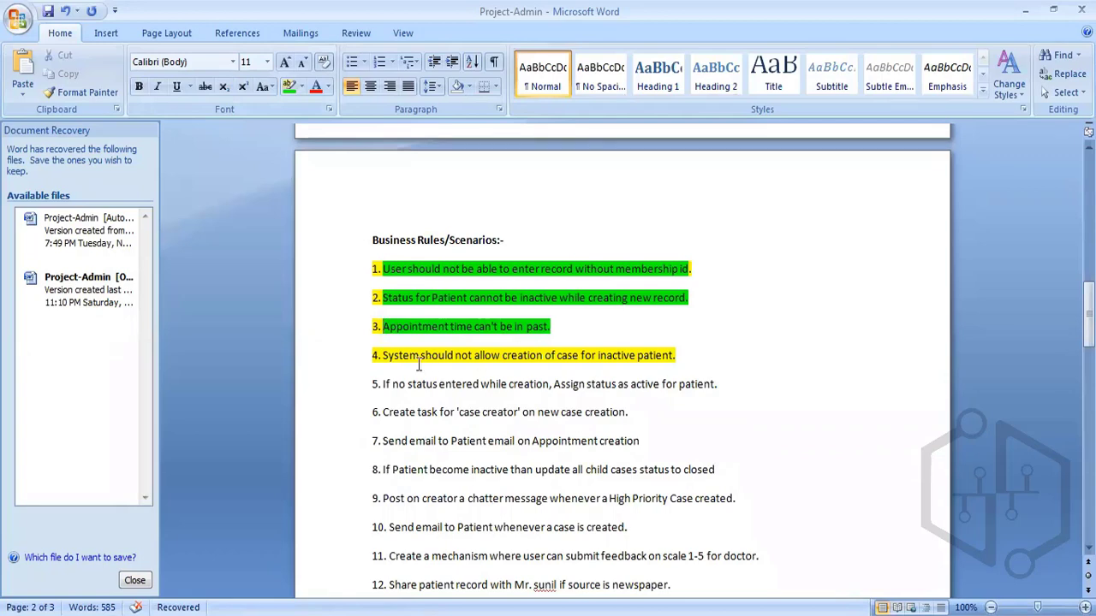
left_click_drag(383, 355, 667, 356)
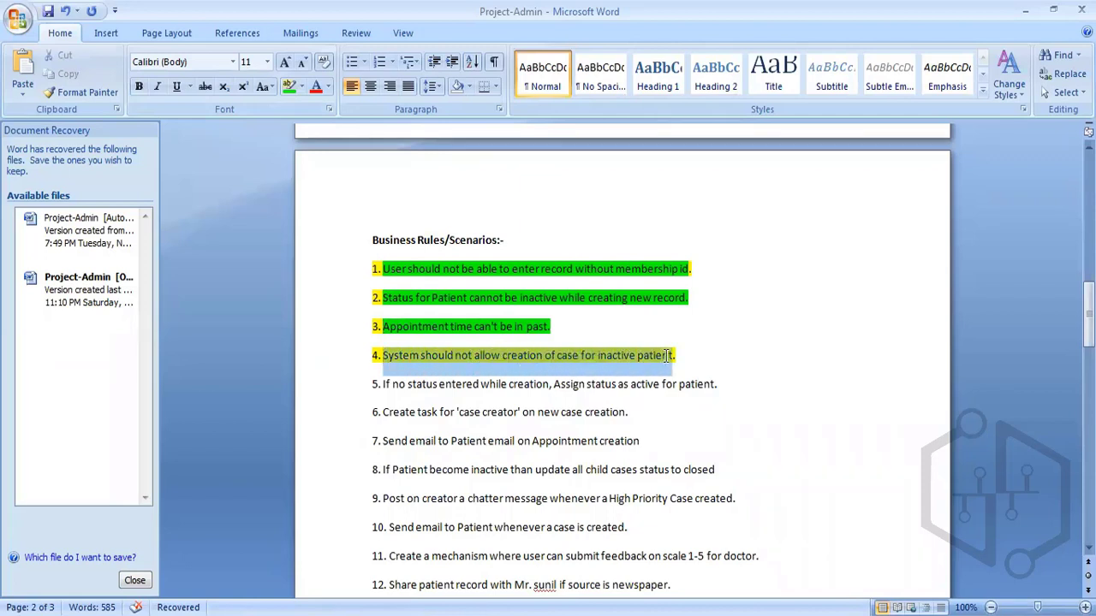
left_click(345, 545)
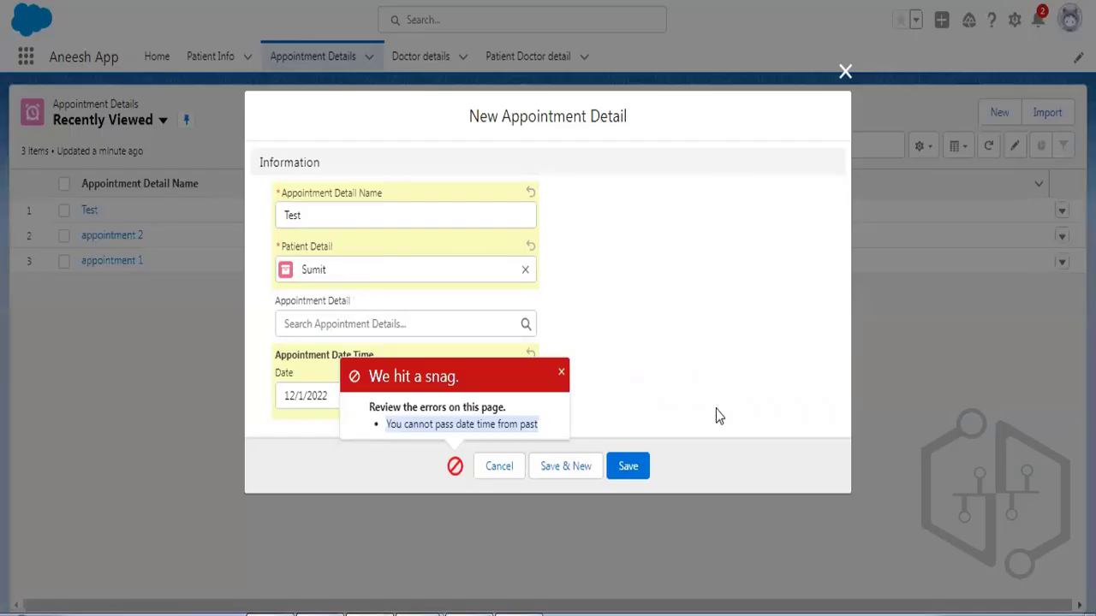
Cancel the blocked appointment form and open the Cases list from the App Launcher.
left_click(500, 466)
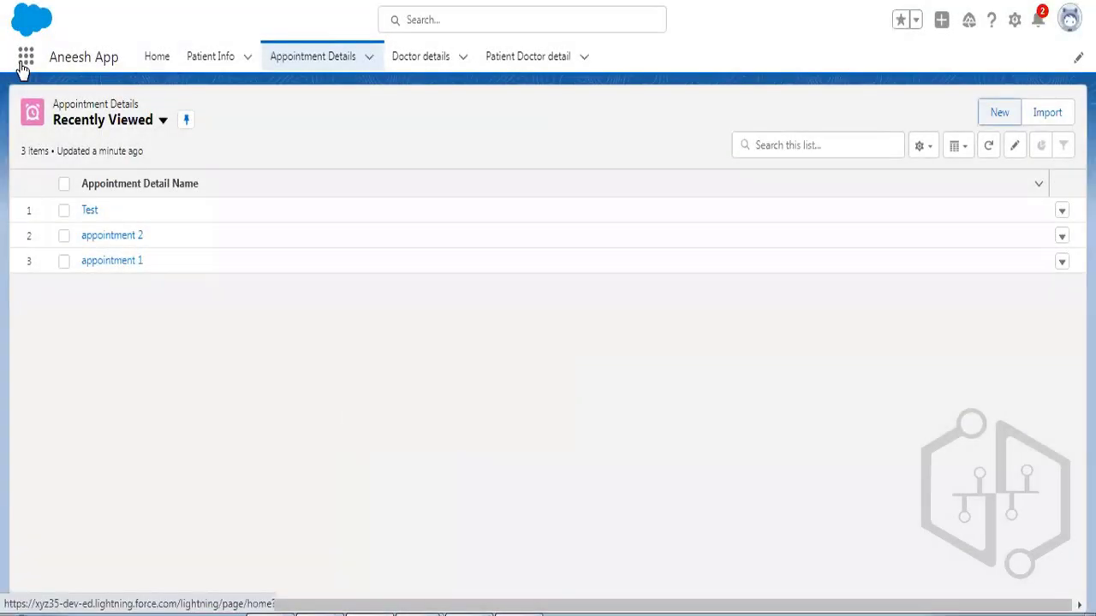
left_click(23, 67)
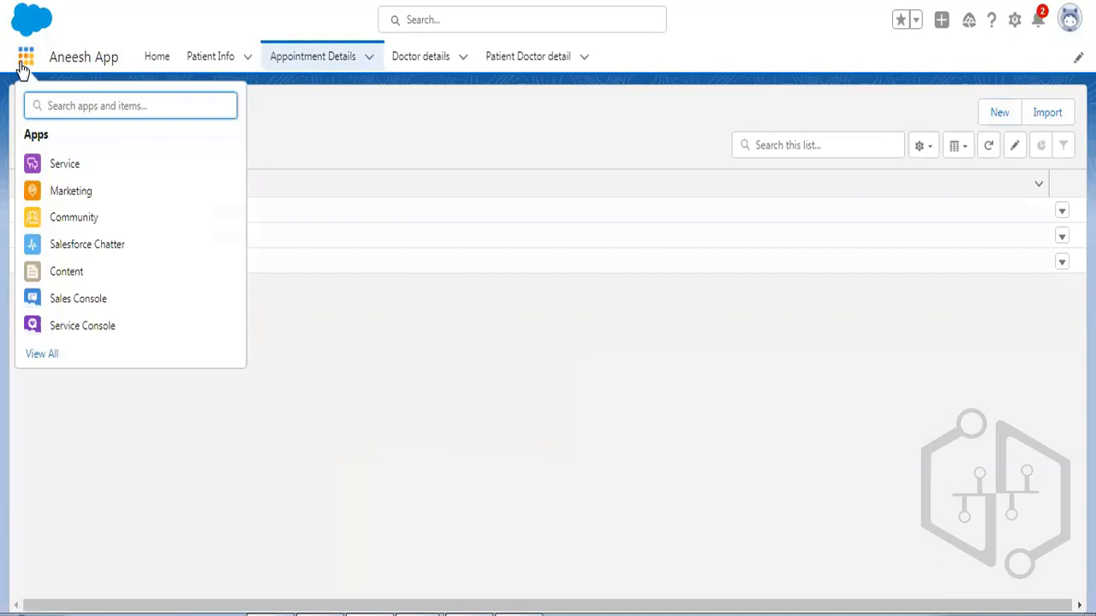
type("case")
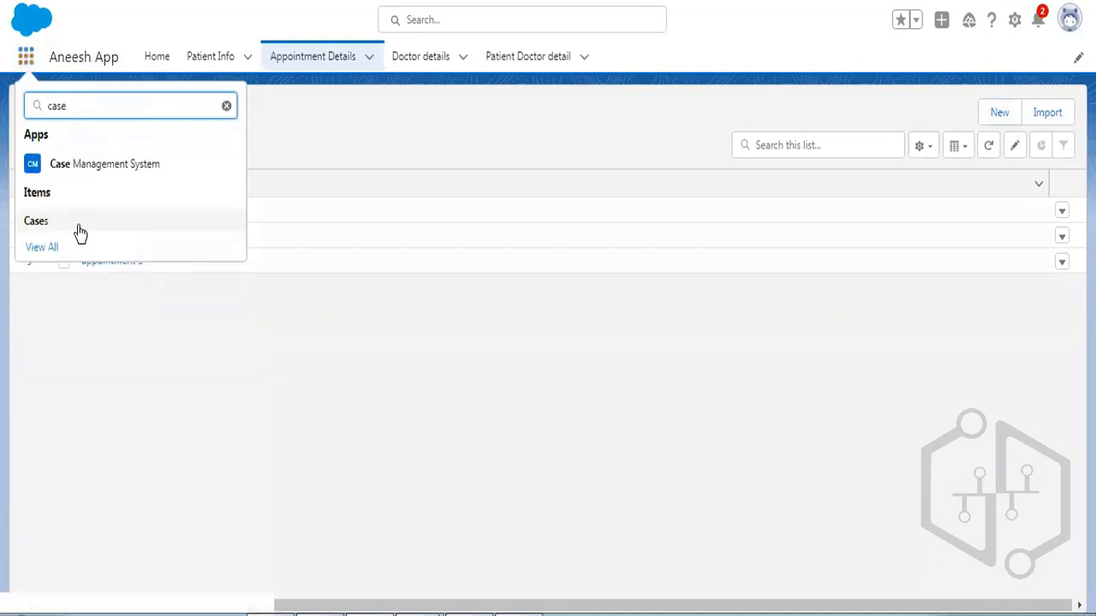
left_click(77, 231)
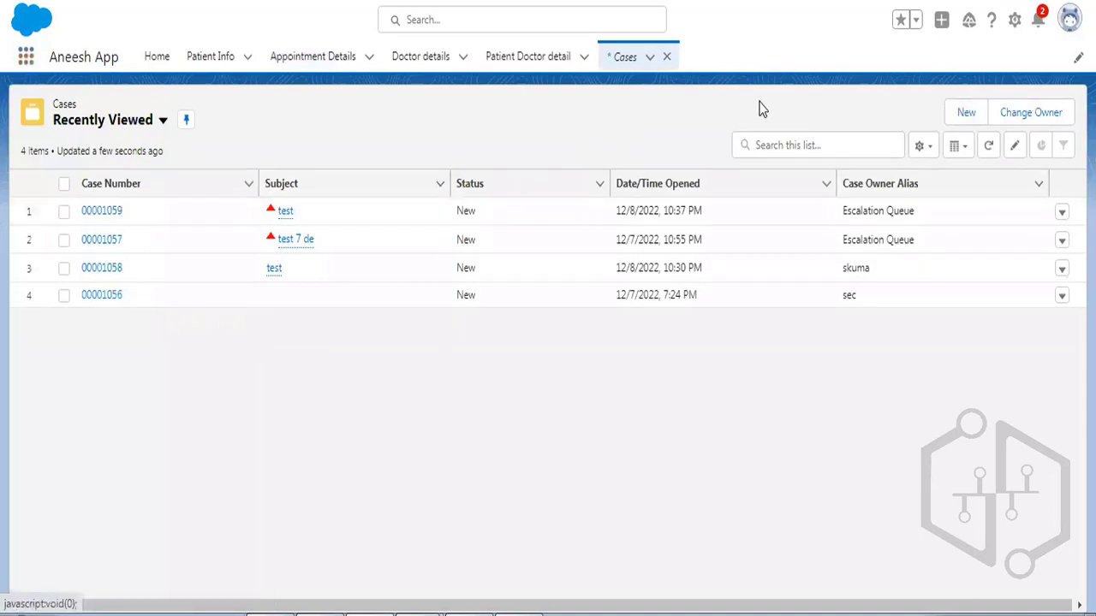
Search 'pat' in the App Launcher and open the Patient Details list.
left_click(26, 60)
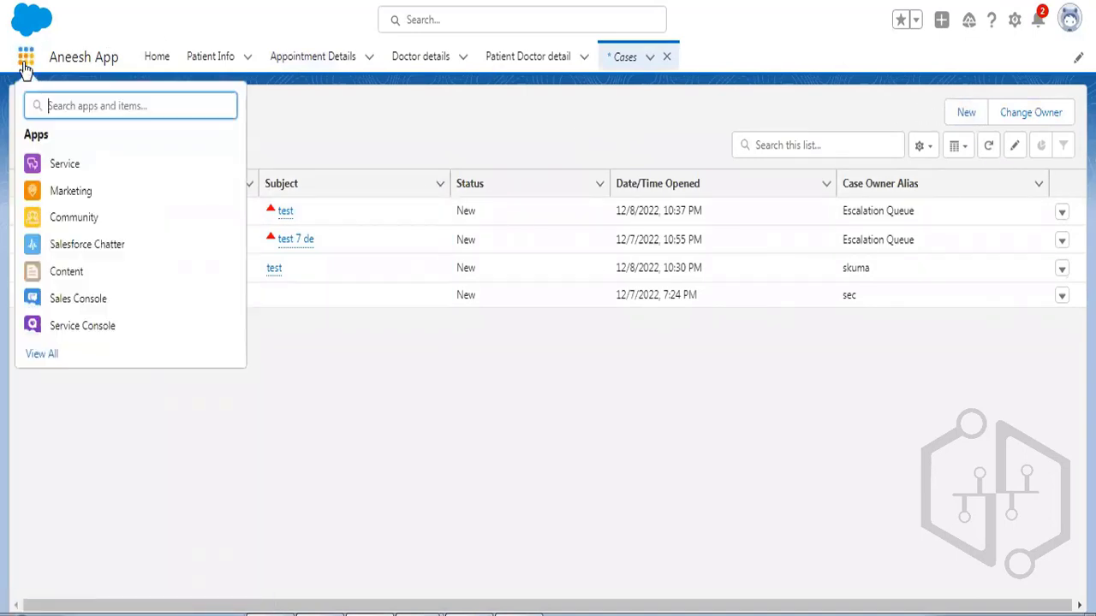
type("pat")
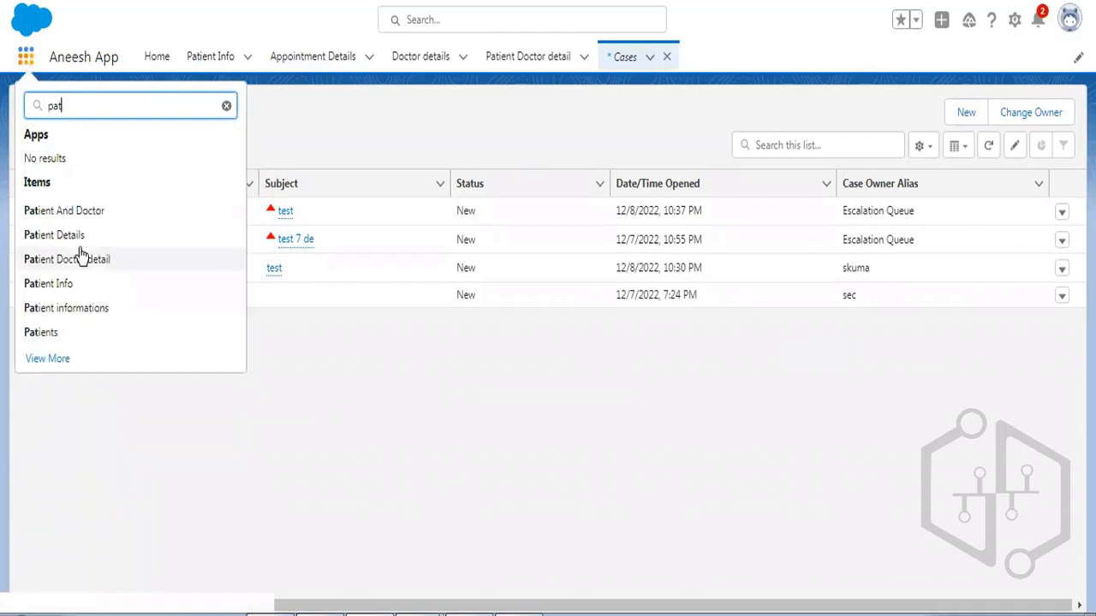
left_click(78, 243)
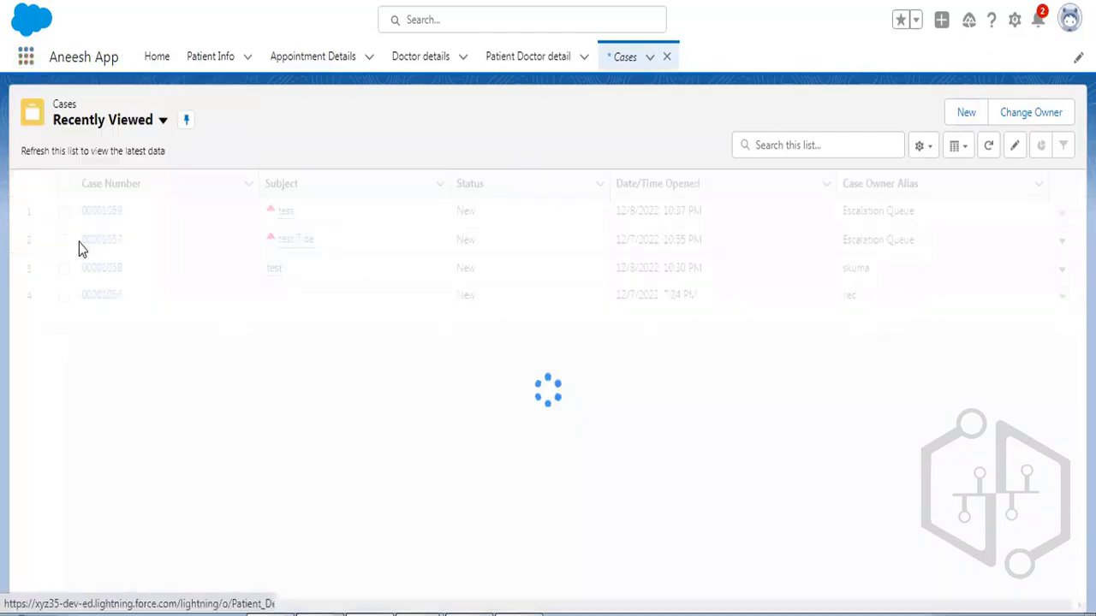
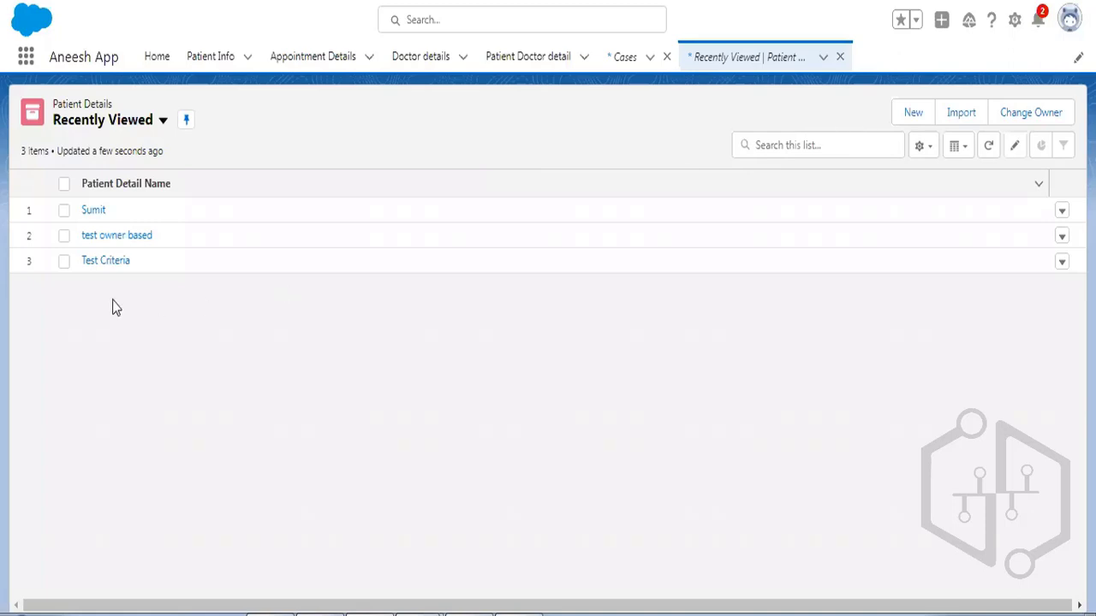
Change patient detail Sumit's Status to Inactive, save it, and return to the Cases list.
left_click(93, 210)
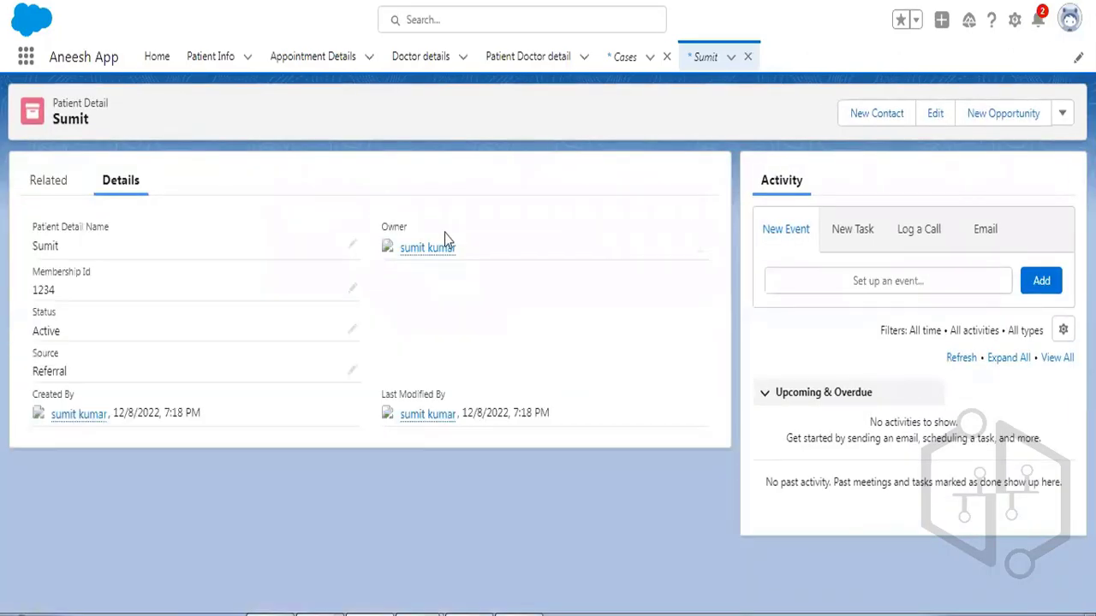
left_click(351, 329)
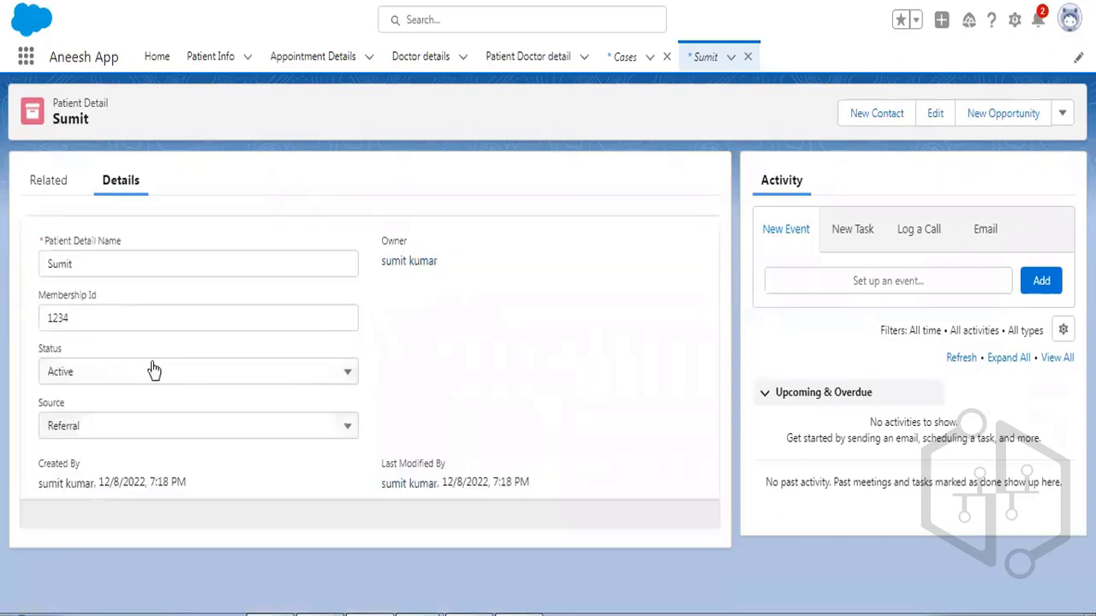
left_click(154, 370)
left_click(90, 470)
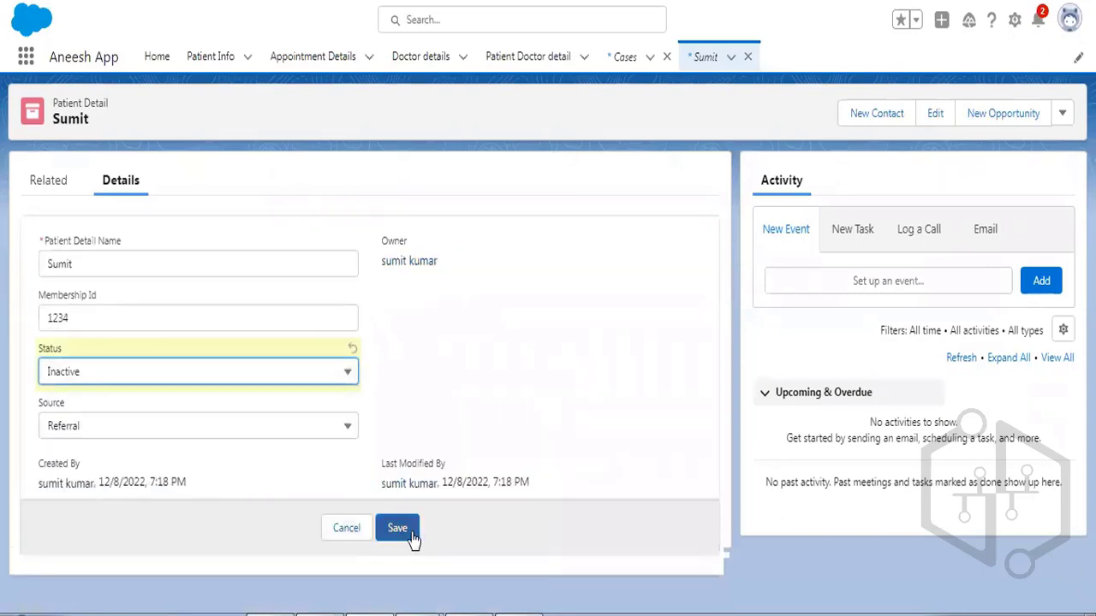
left_click(411, 533)
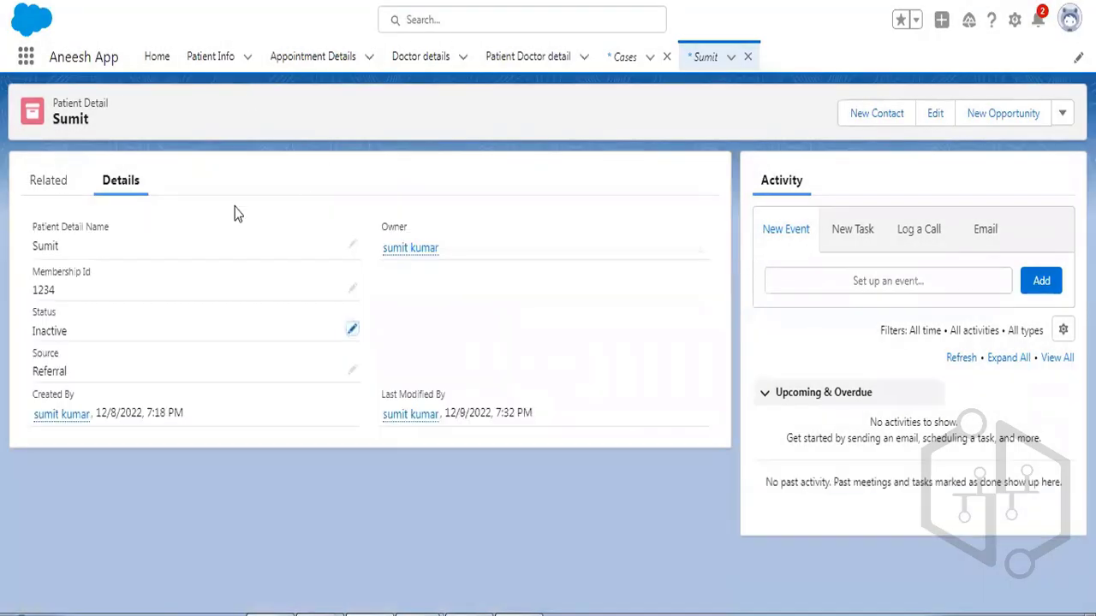
left_click(627, 58)
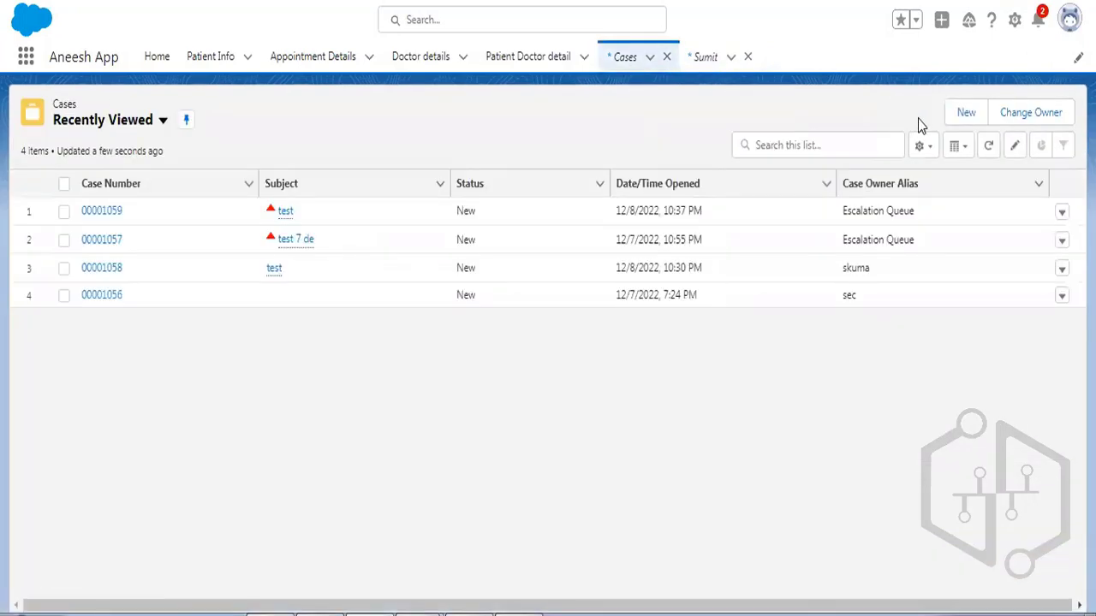
Start a new case with Case Origin set to Phone.
left_click(955, 112)
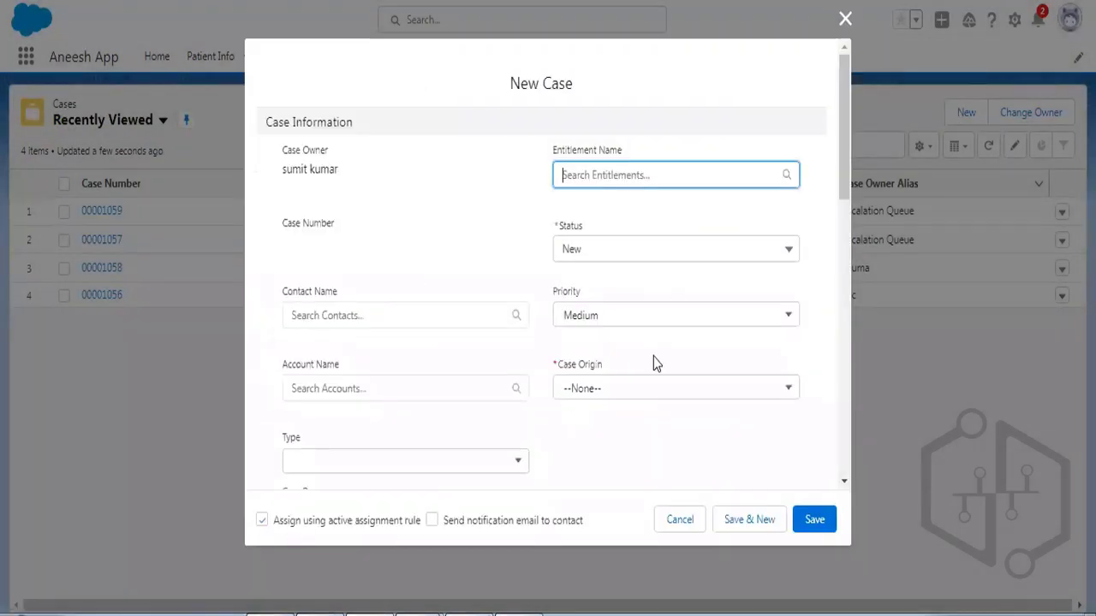
left_click(591, 387)
left_click(603, 408)
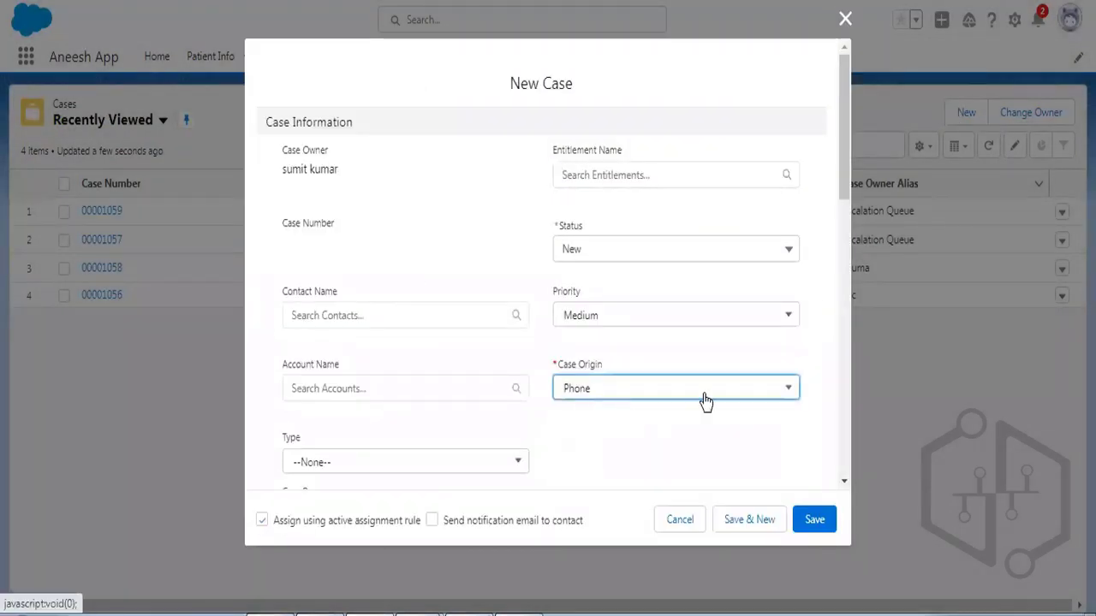
Link the patient detail Sumit to the new case through the Patient Detail lookup.
scroll(705, 355, "down", 1)
scroll(705, 351, "down", 3)
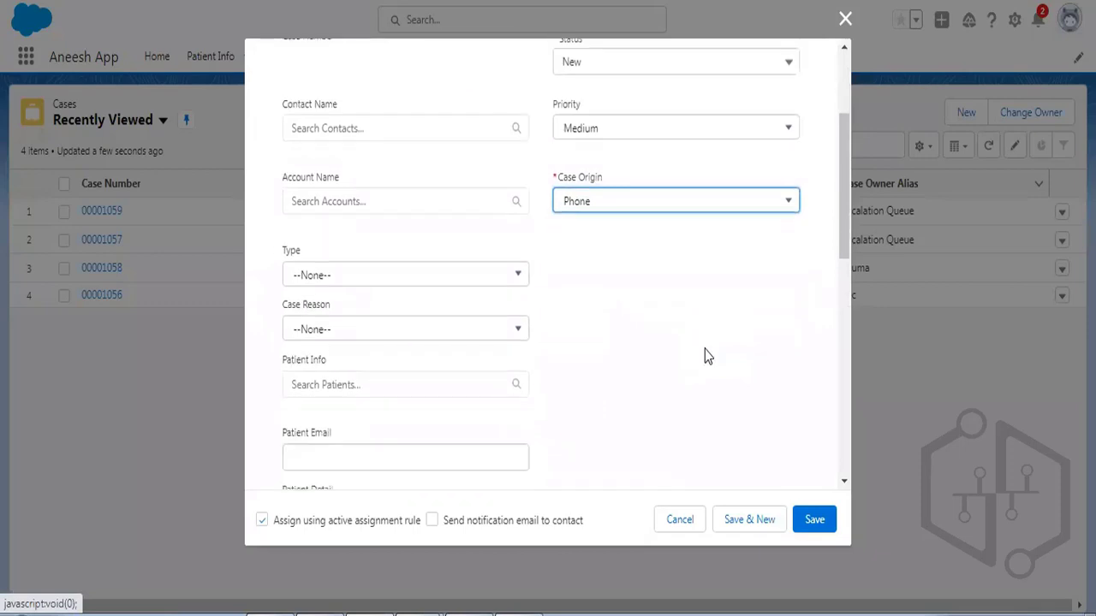
left_click(334, 327)
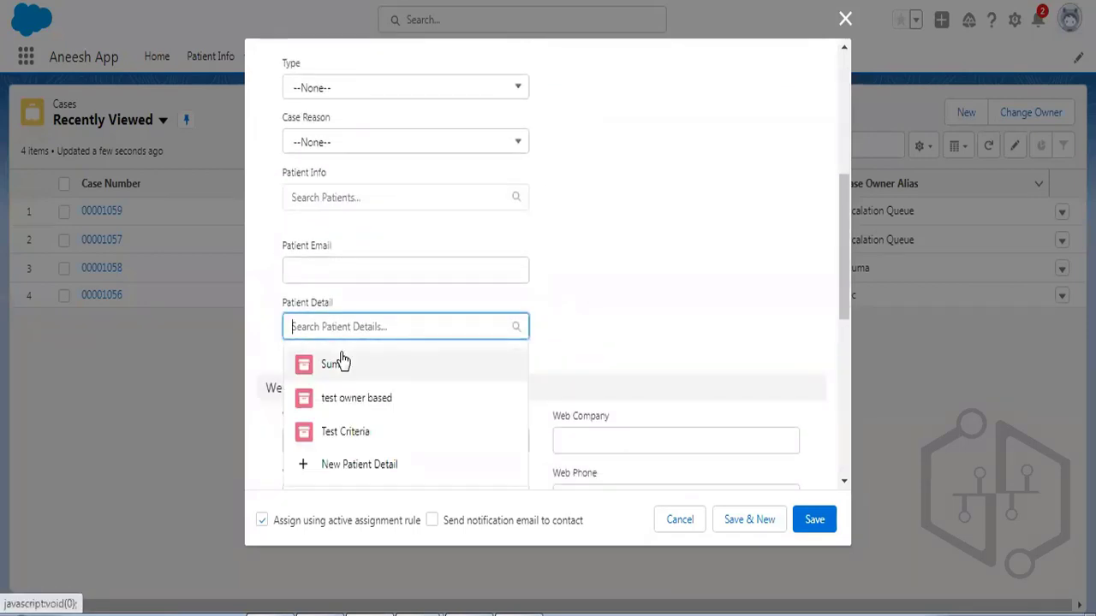
left_click(340, 361)
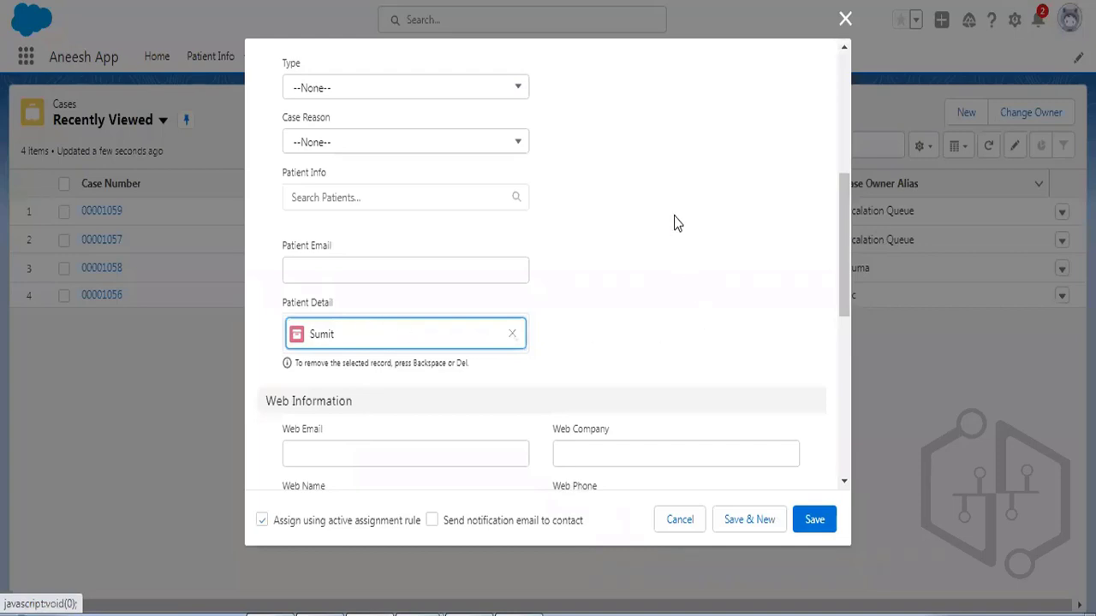
scroll(673, 221, "up", 5)
scroll(674, 221, "down", 1)
scroll(674, 221, "up", 2)
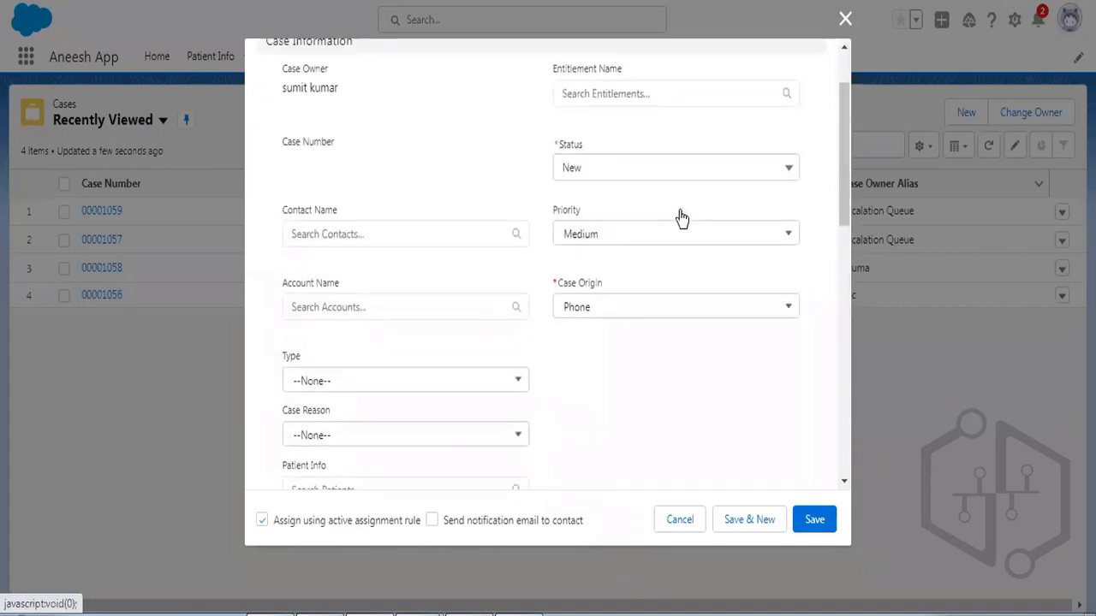
scroll(486, 192, "down", 4)
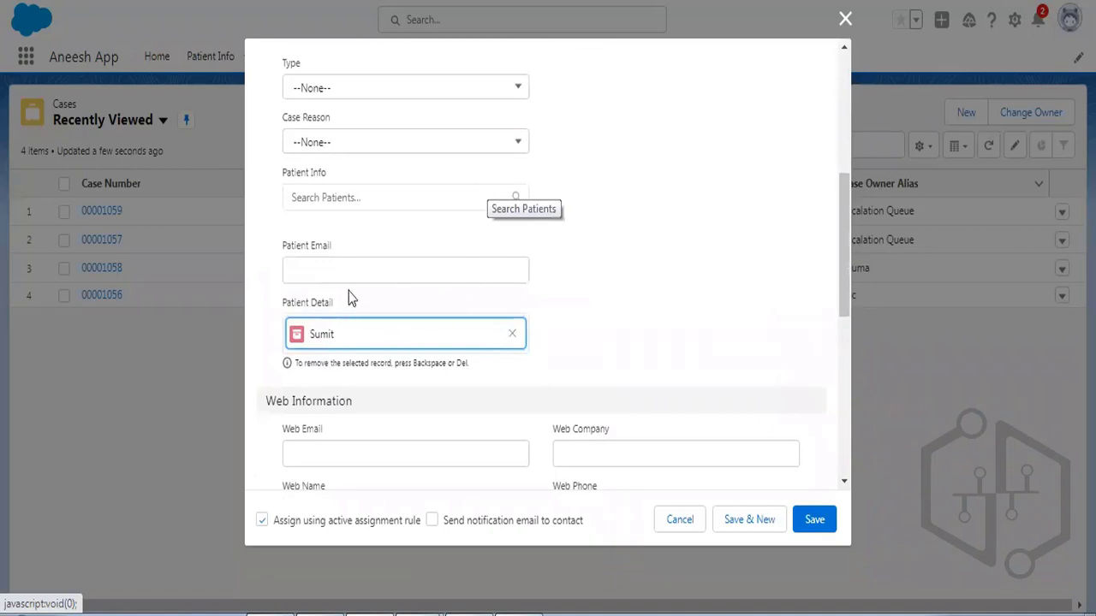
scroll(349, 291, "up", 4)
scroll(360, 177, "down", 3)
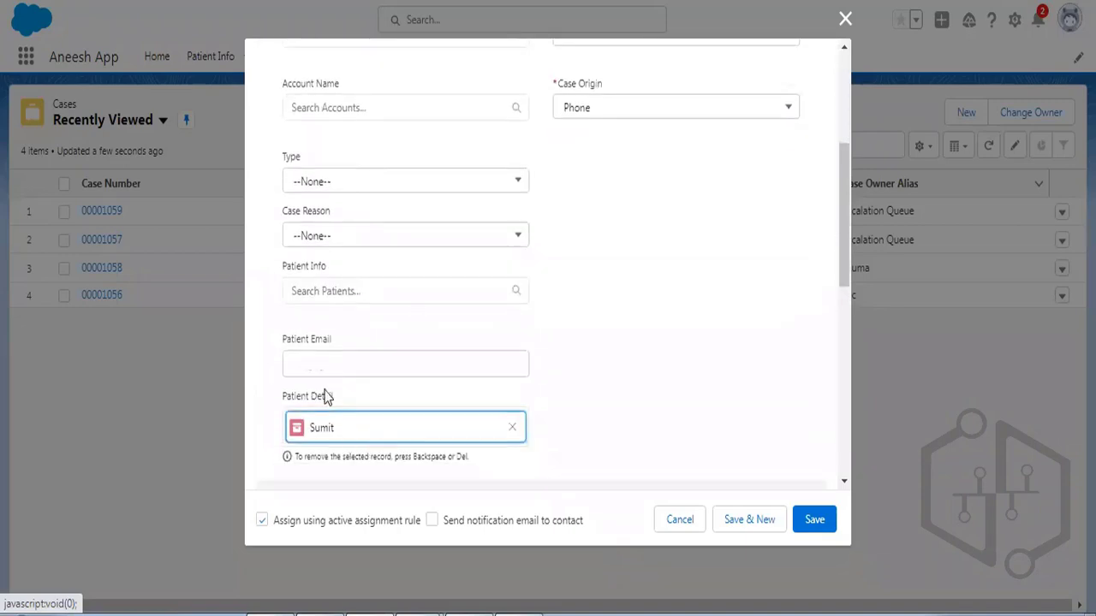